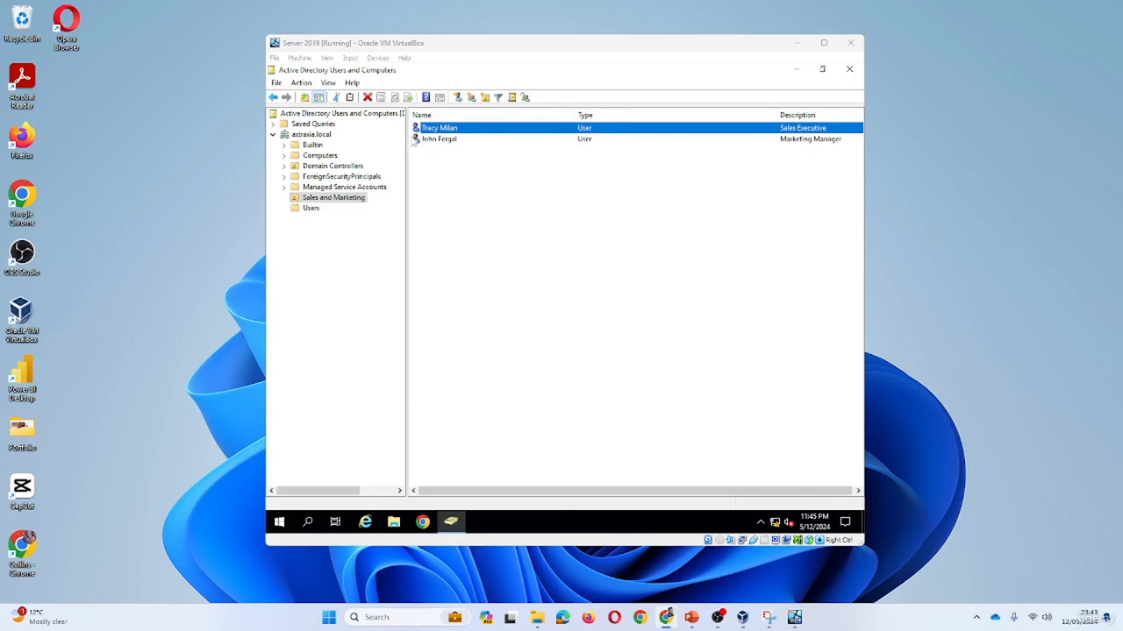
Tick 'Account is disabled' on the Sales Executive user's Account tab and apply it.
{"action": "left_click", "coordinate": [423, 149]}
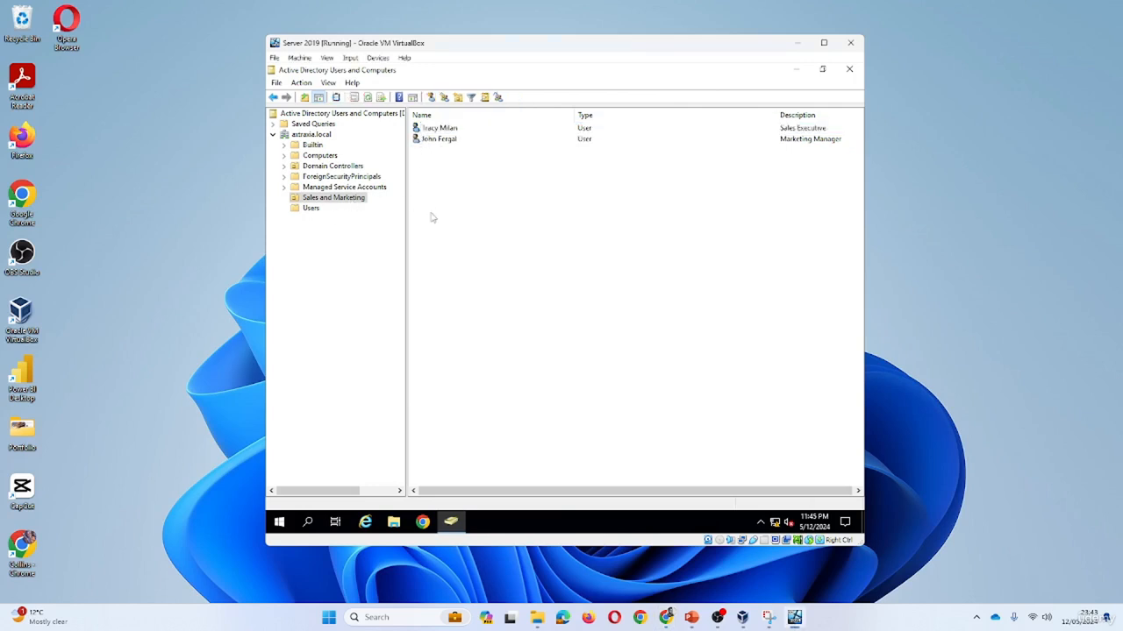
{"action": "double_click", "coordinate": [441, 133]}
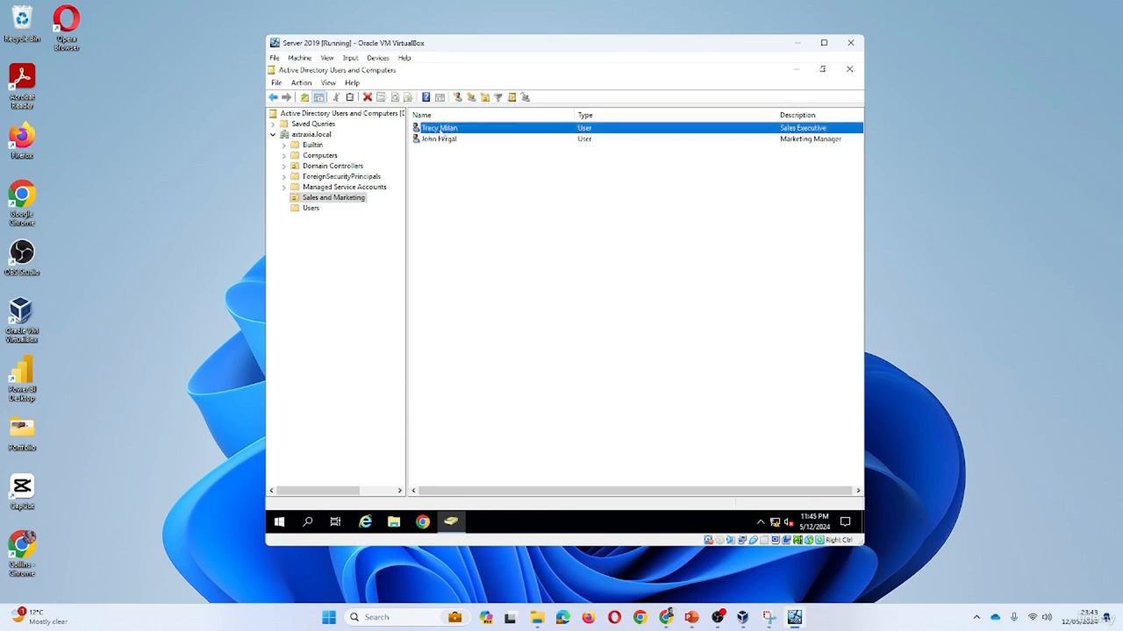
{"action": "left_click_drag", "start_coordinate": [653, 166], "coordinate": [569, 133]}
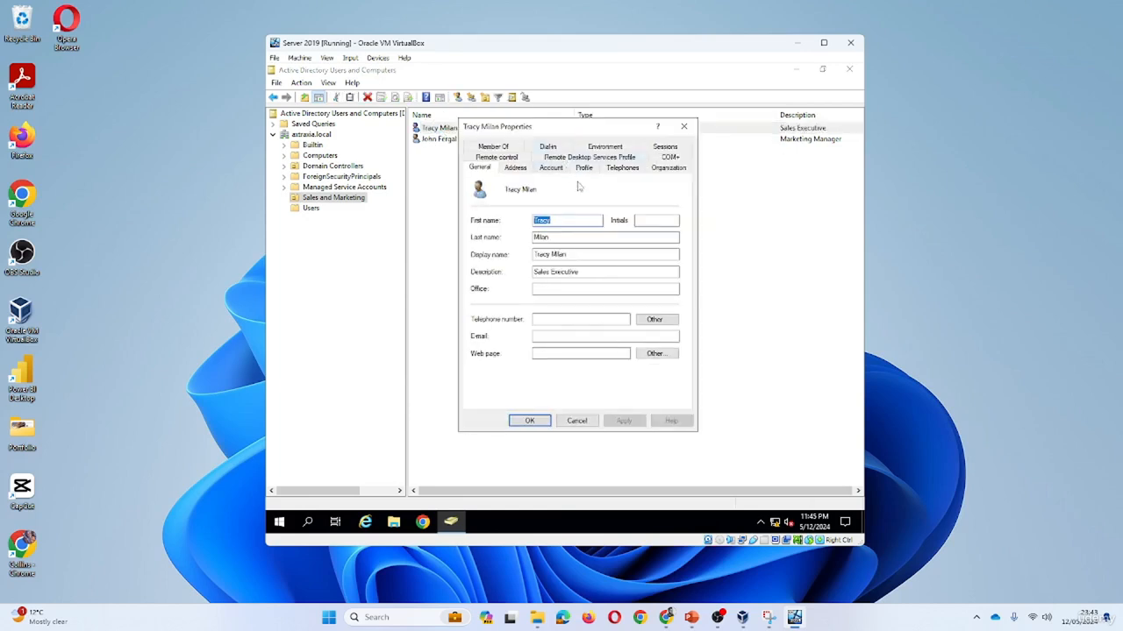
{"action": "left_click", "coordinate": [551, 168]}
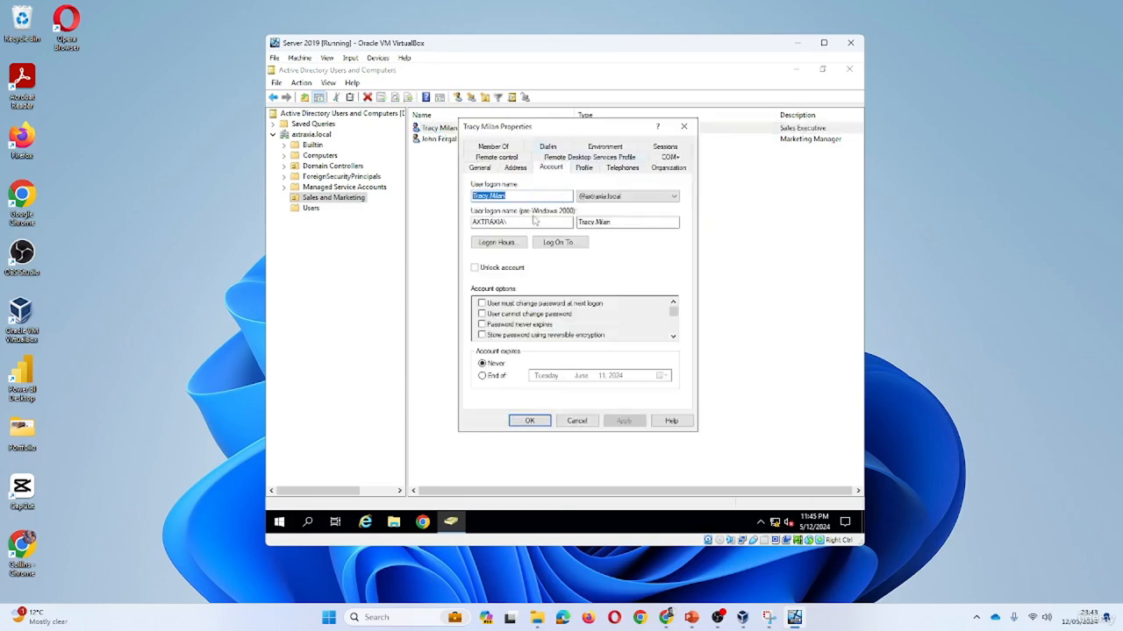
{"action": "scroll", "coordinate": [674, 321], "scroll_direction": "down", "scroll_amount": 3}
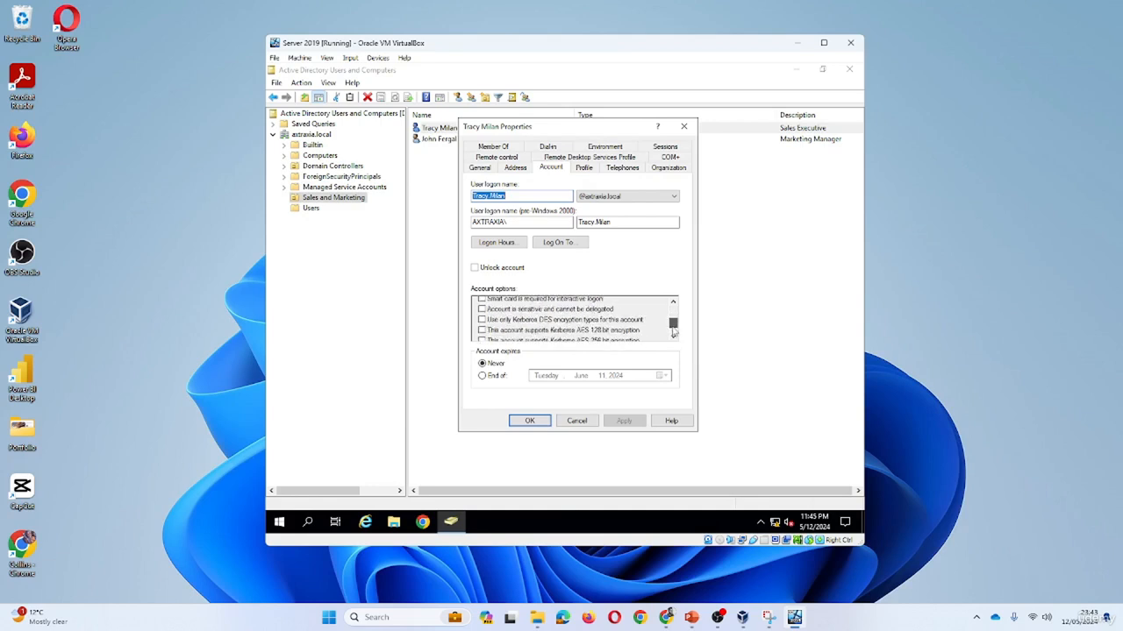
{"action": "scroll", "coordinate": [674, 321], "scroll_direction": "up", "scroll_amount": 1}
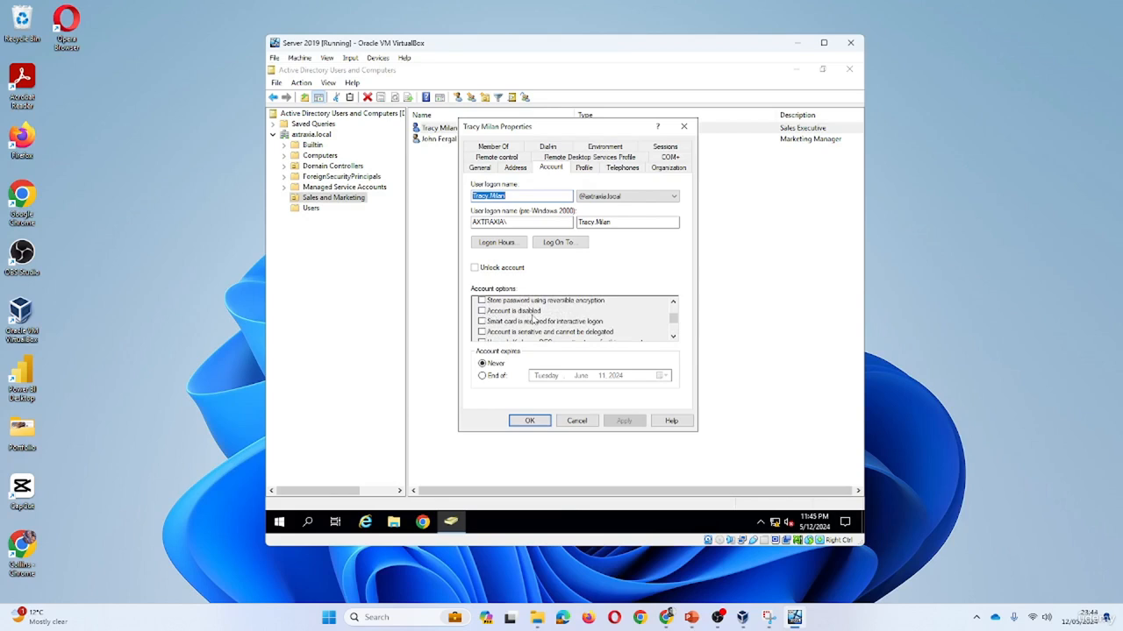
{"action": "left_click", "coordinate": [481, 311]}
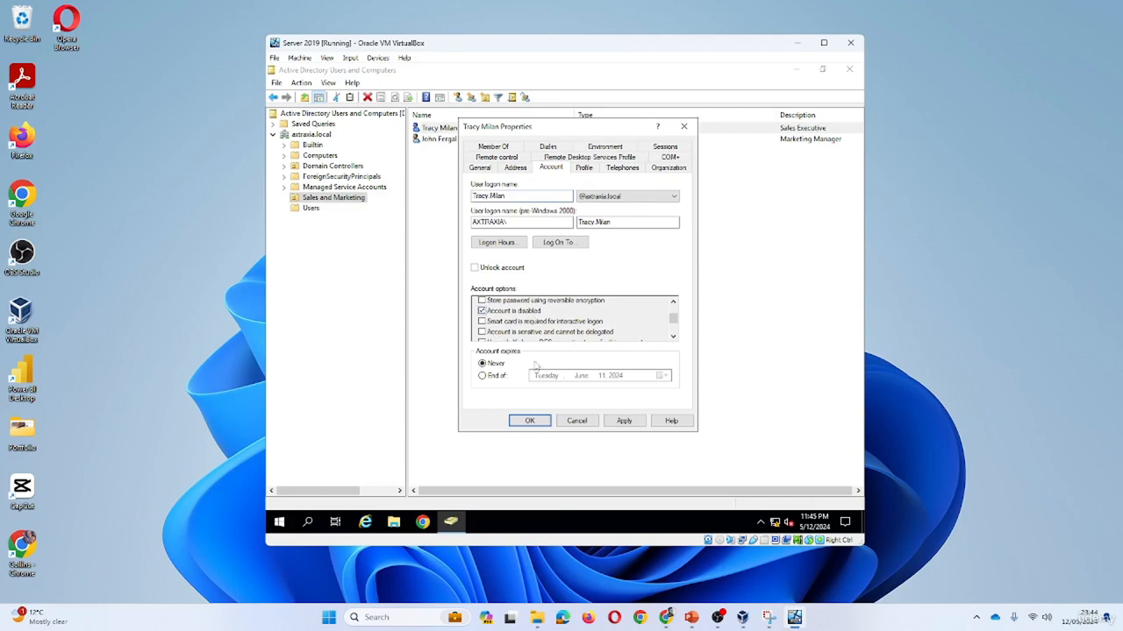
{"action": "left_click", "coordinate": [617, 422]}
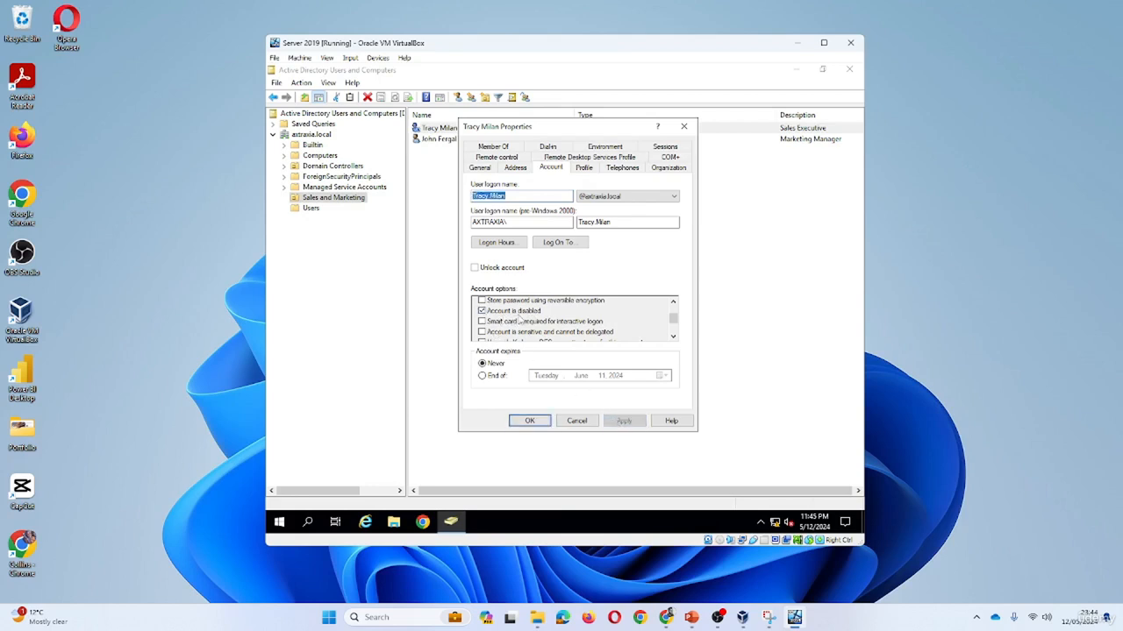
{"action": "left_click", "coordinate": [530, 421]}
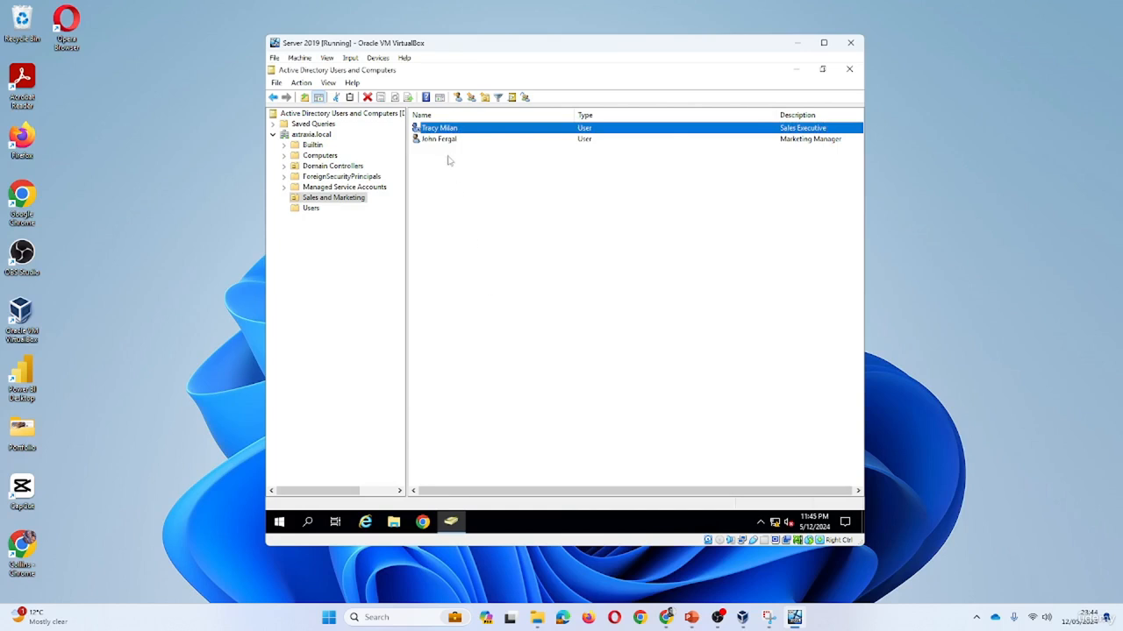
Open Properties for Sales Executive and Marketing Manager, showing Marketing Manager's Account tab.
{"action": "left_click", "coordinate": [442, 171]}
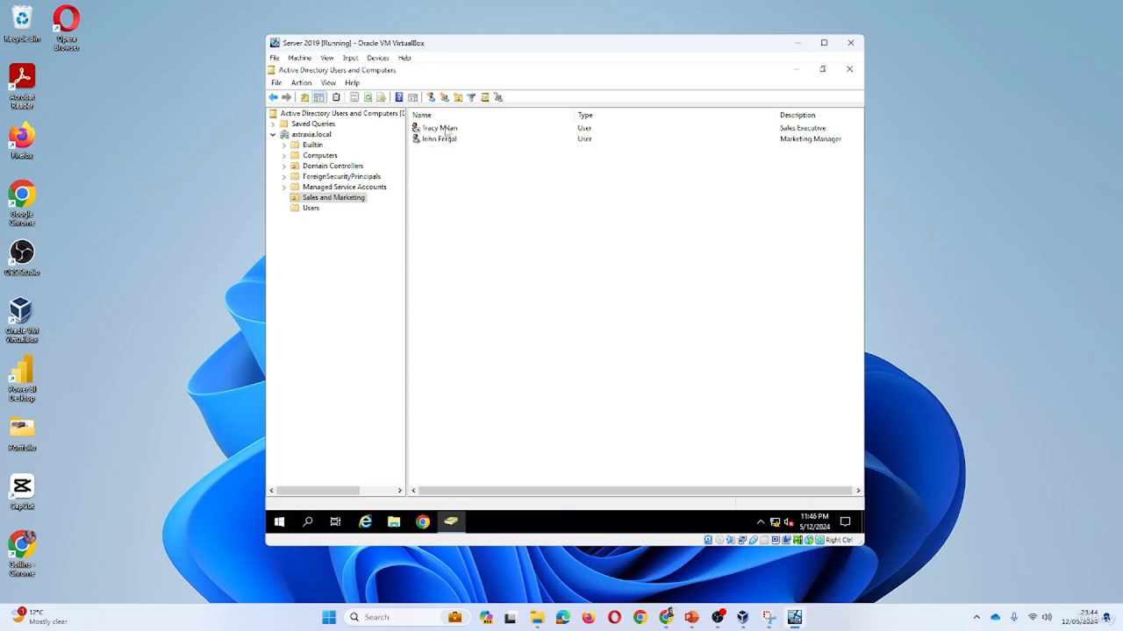
{"action": "right_click", "coordinate": [445, 129]}
{"action": "left_click", "coordinate": [505, 288]}
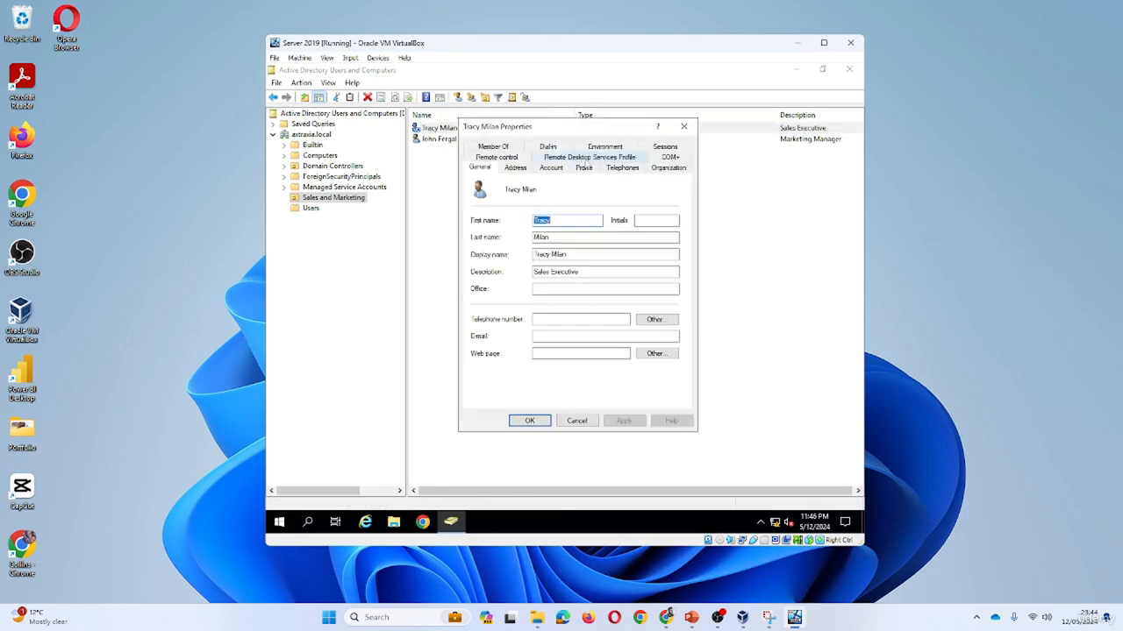
{"action": "right_click", "coordinate": [446, 139]}
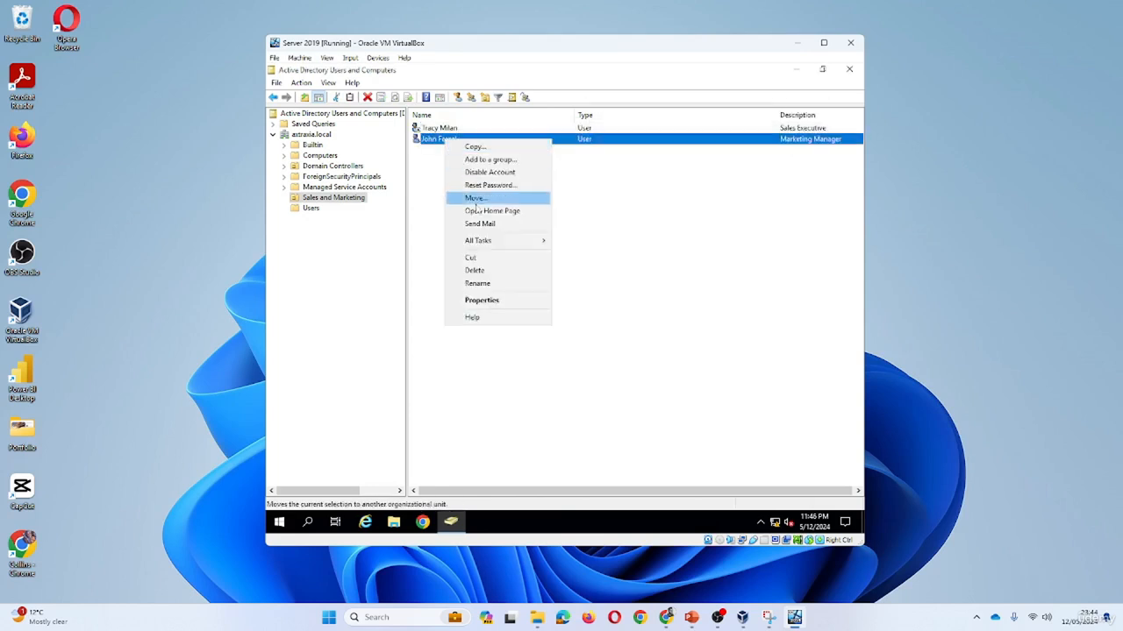
{"action": "left_click", "coordinate": [494, 302]}
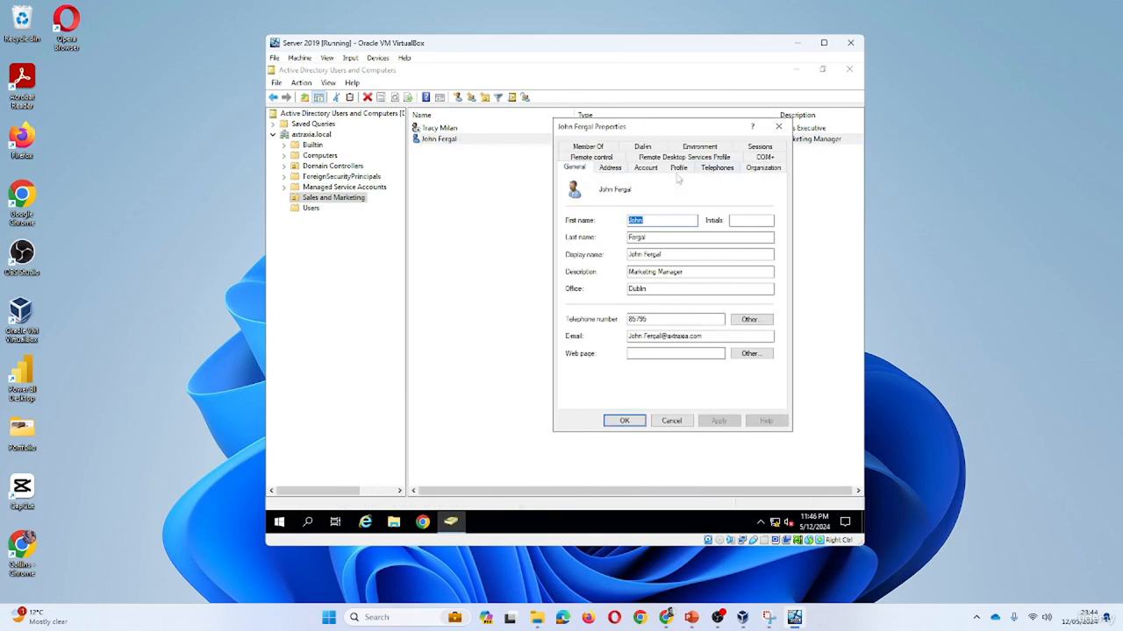
{"action": "left_click", "coordinate": [651, 173]}
{"action": "scroll", "coordinate": [768, 338], "scroll_direction": "down", "scroll_amount": 1}
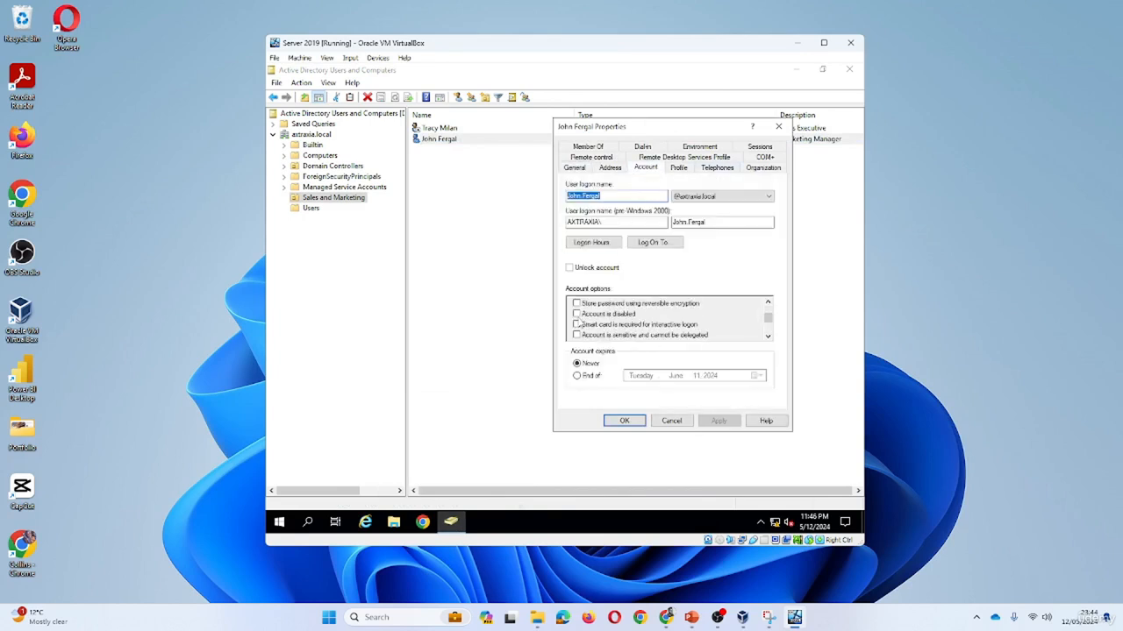
Restore the console window and arrange the two users' properties dialogs side by side.
{"action": "left_click", "coordinate": [823, 69]}
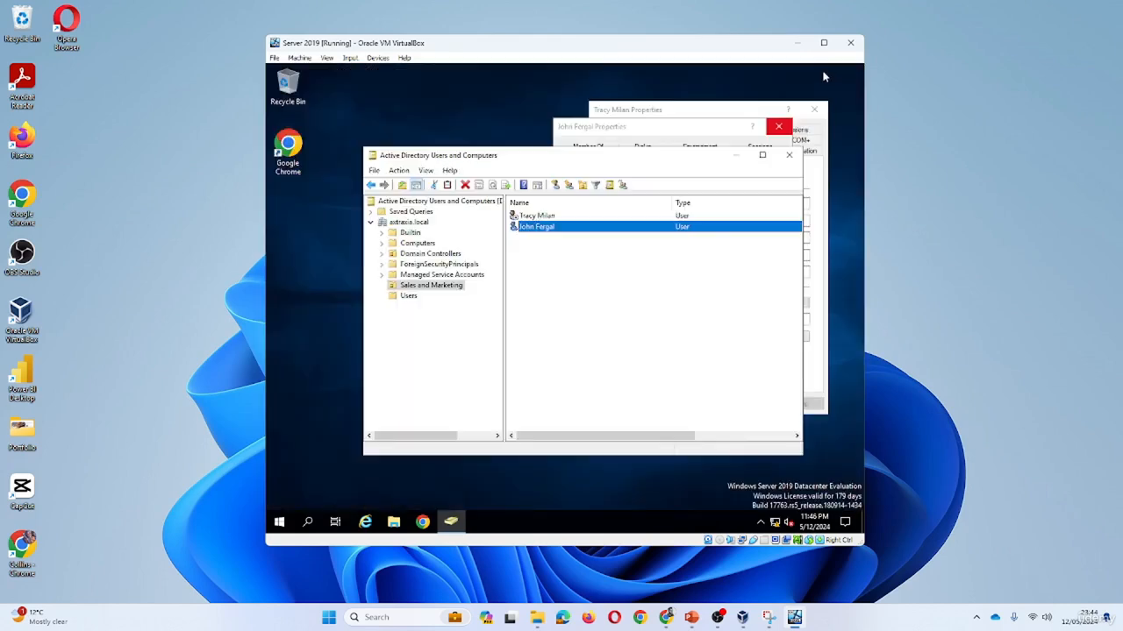
{"action": "left_click", "coordinate": [704, 112]}
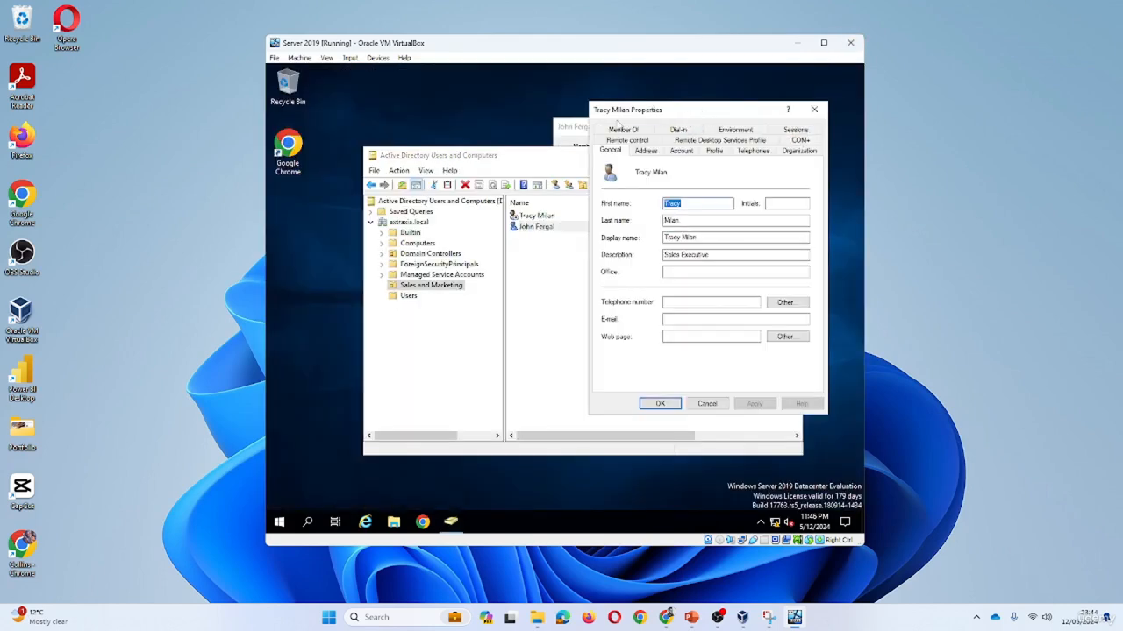
{"action": "left_click", "coordinate": [573, 128]}
{"action": "left_click_drag", "start_coordinate": [636, 129], "coordinate": [483, 121]}
{"action": "left_click_drag", "start_coordinate": [657, 111], "coordinate": [675, 130]}
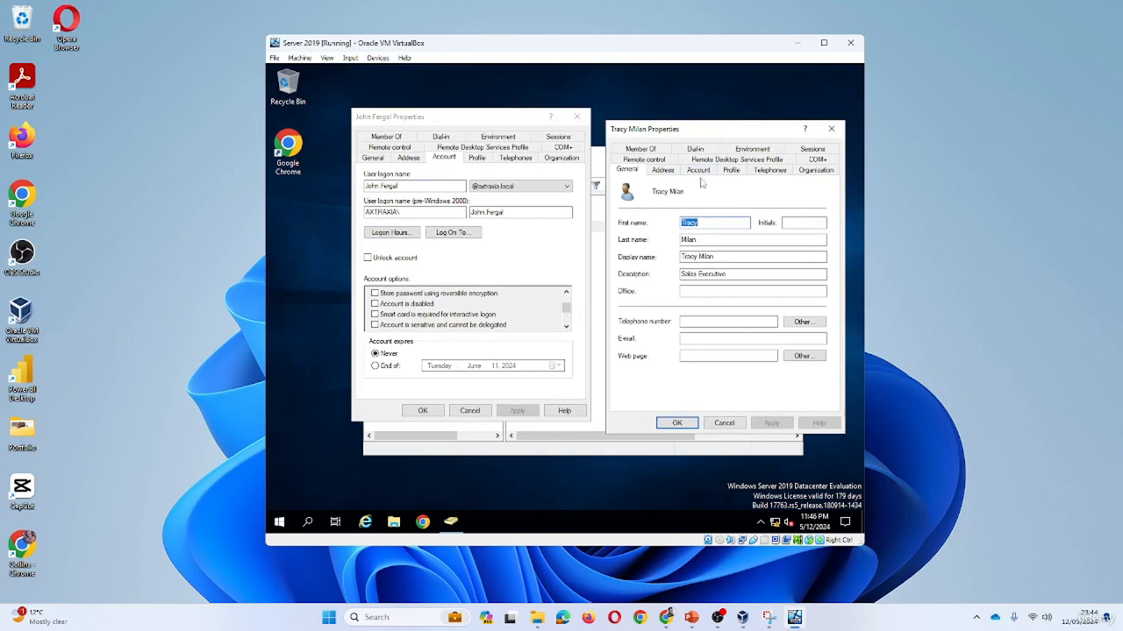
Untick 'Account is disabled' for Sales Executive, save, and close Marketing Manager's properties.
{"action": "left_click", "coordinate": [698, 170]}
{"action": "scroll", "coordinate": [815, 345], "scroll_direction": "down", "scroll_amount": 1}
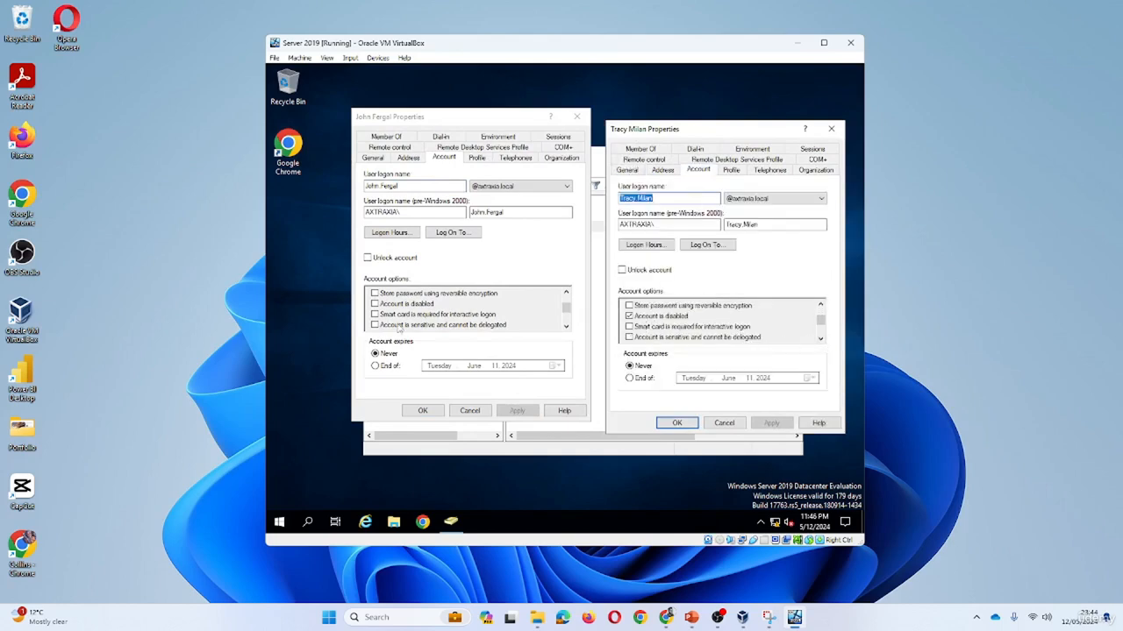
{"action": "left_click", "coordinate": [629, 315]}
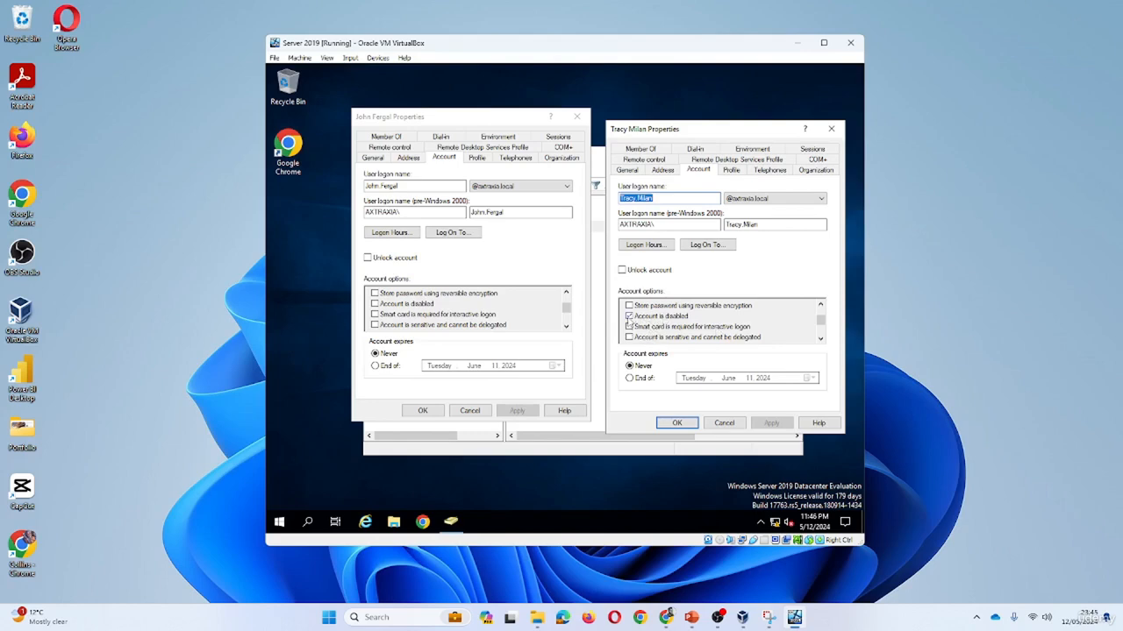
{"action": "left_click", "coordinate": [679, 423]}
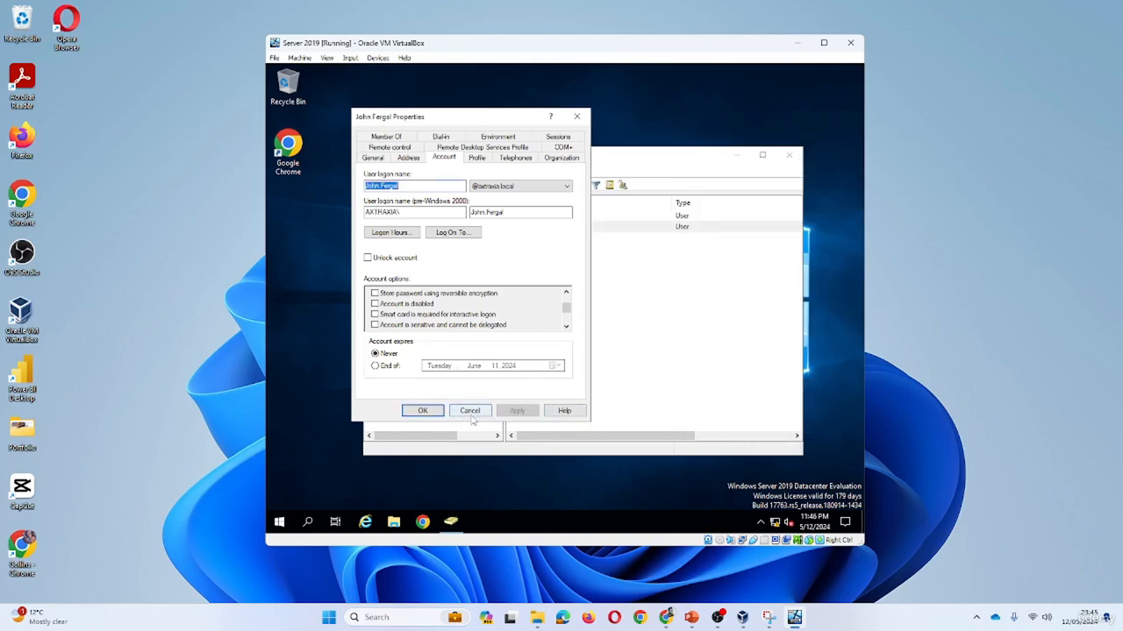
{"action": "left_click", "coordinate": [425, 413]}
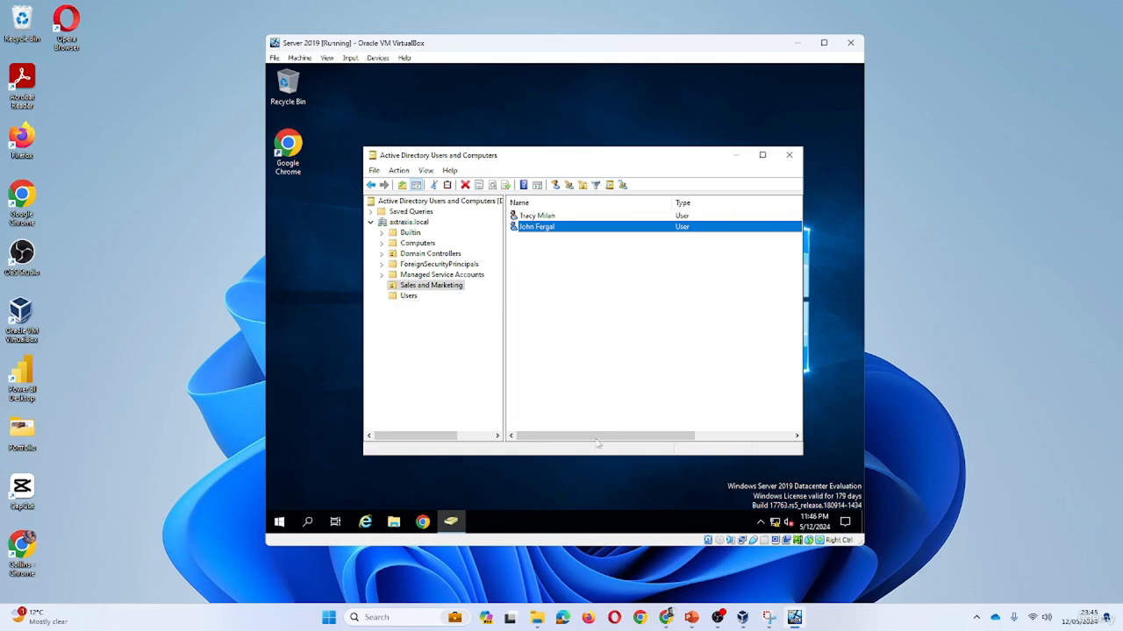
Delete the Sales Executive user from Sales and Marketing, confirming with Yes.
{"action": "left_click_drag", "start_coordinate": [600, 437], "coordinate": [624, 438]}
{"action": "left_click", "coordinate": [577, 414]}
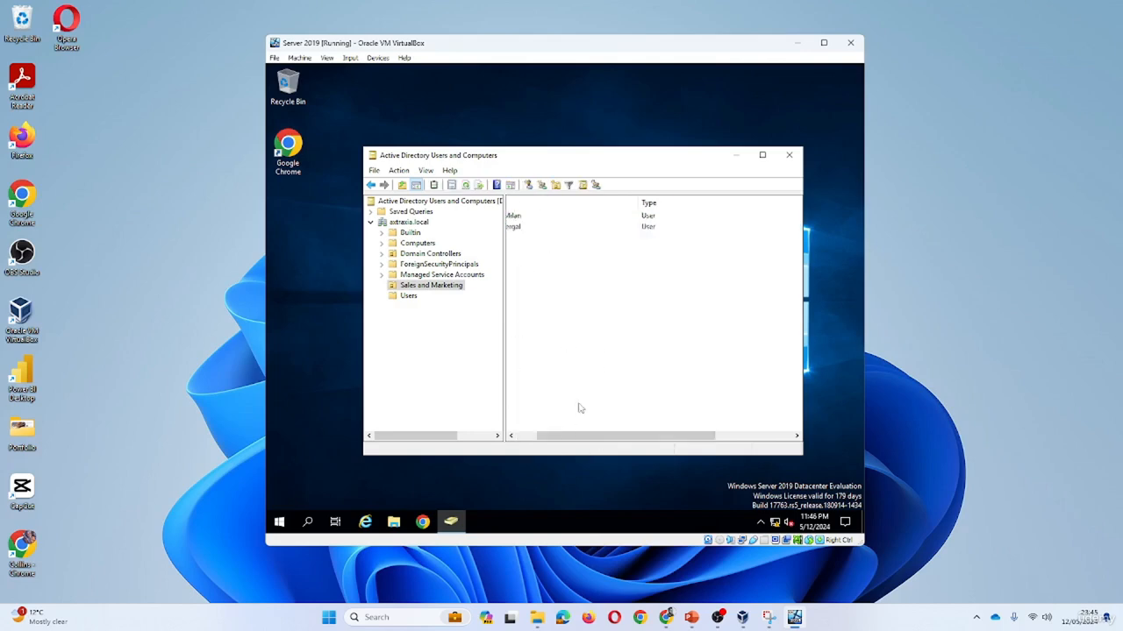
{"action": "left_click", "coordinate": [530, 437]}
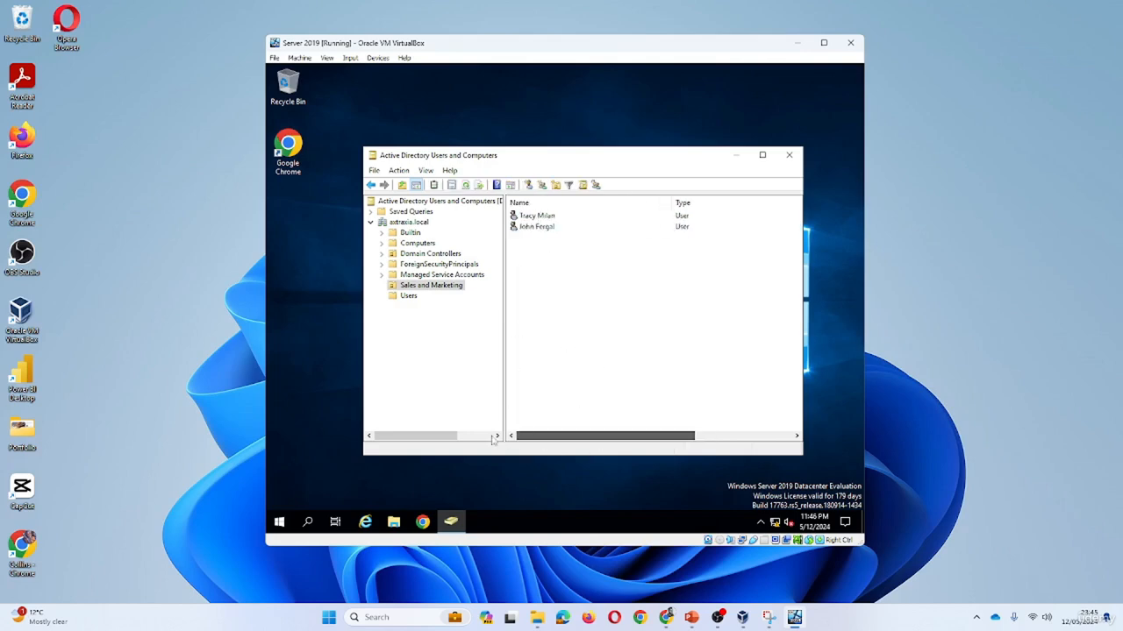
{"action": "right_click", "coordinate": [537, 216]}
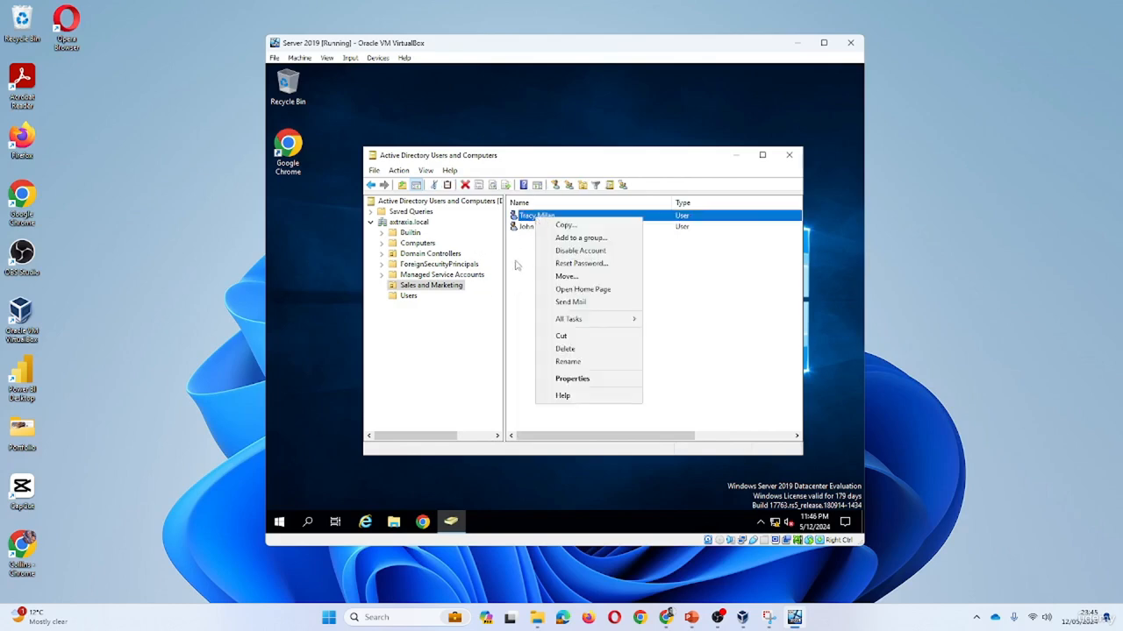
{"action": "left_click", "coordinate": [565, 349]}
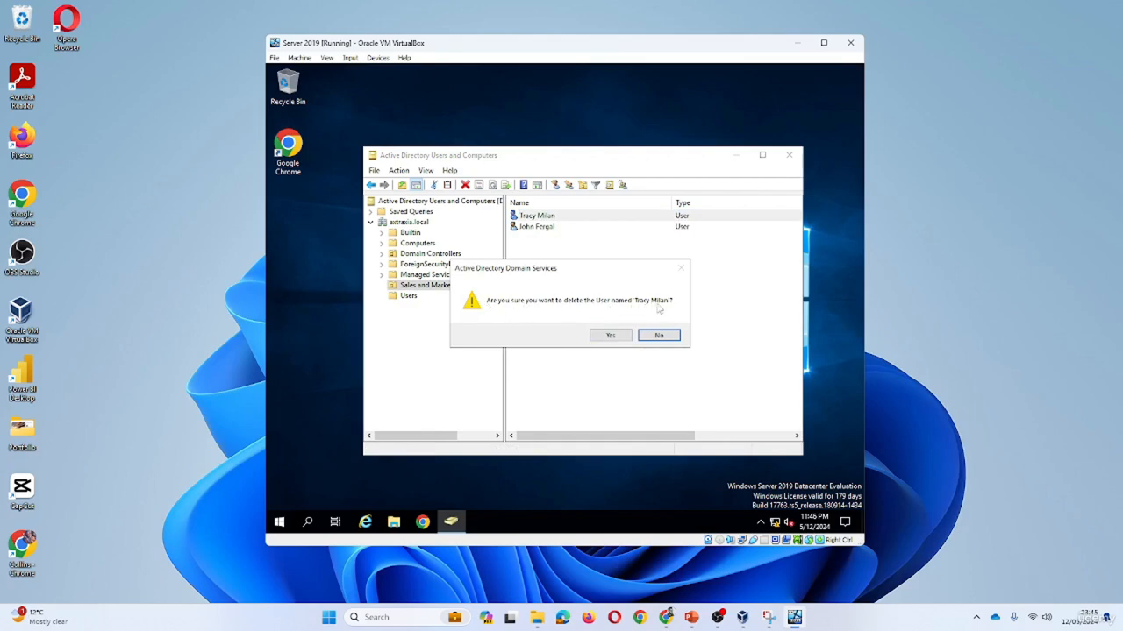
{"action": "left_click", "coordinate": [619, 332]}
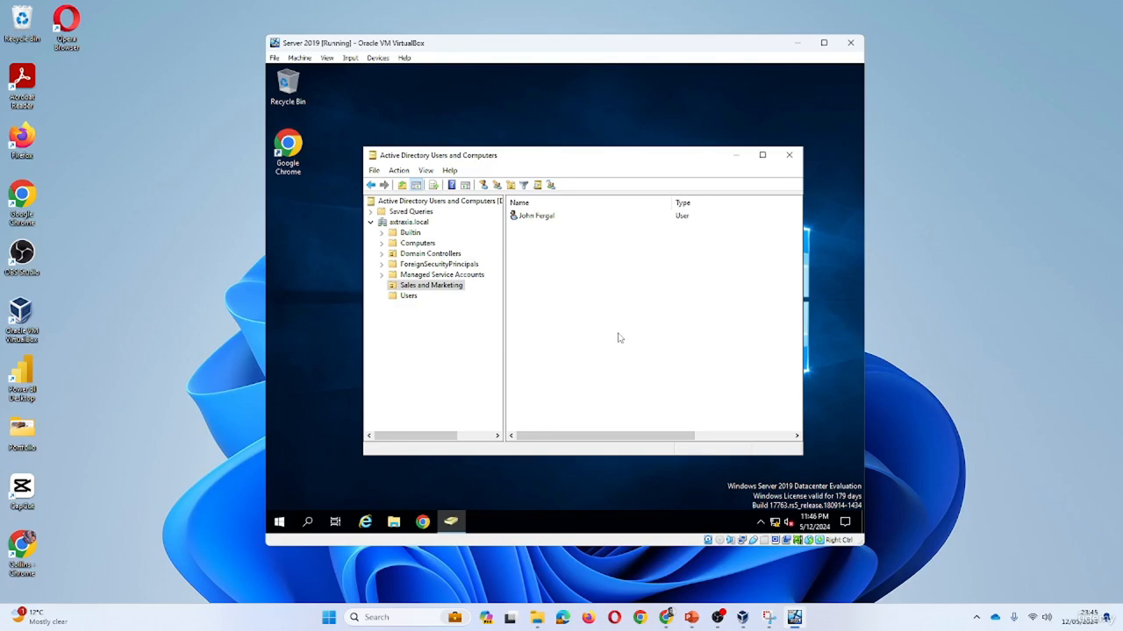
{"action": "double_click", "coordinate": [293, 90]}
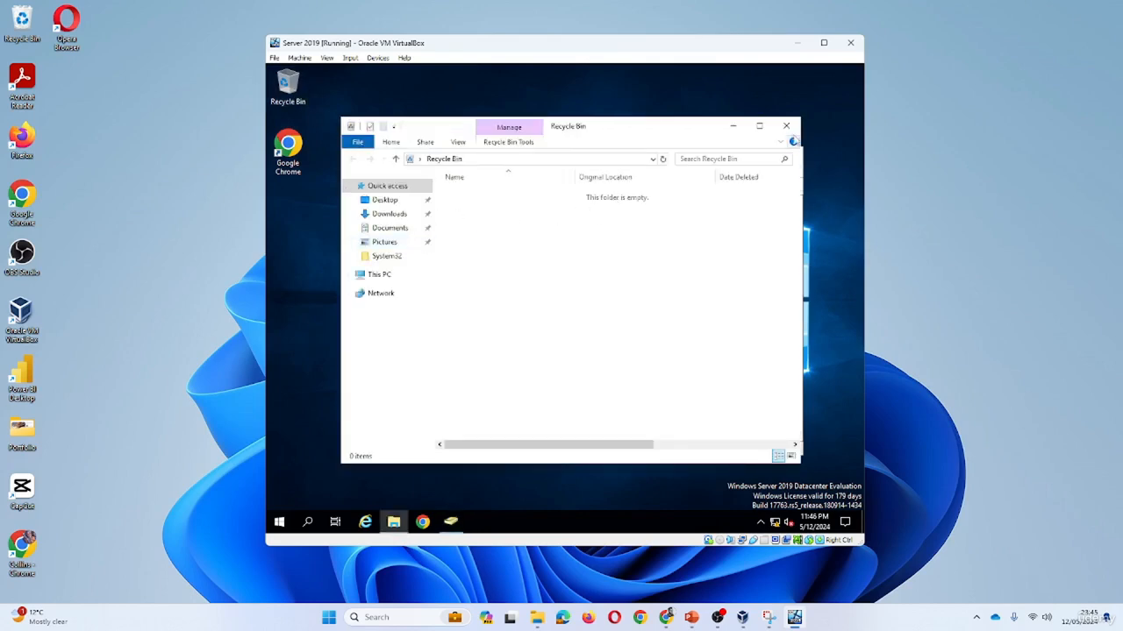
{"action": "left_click", "coordinate": [788, 127]}
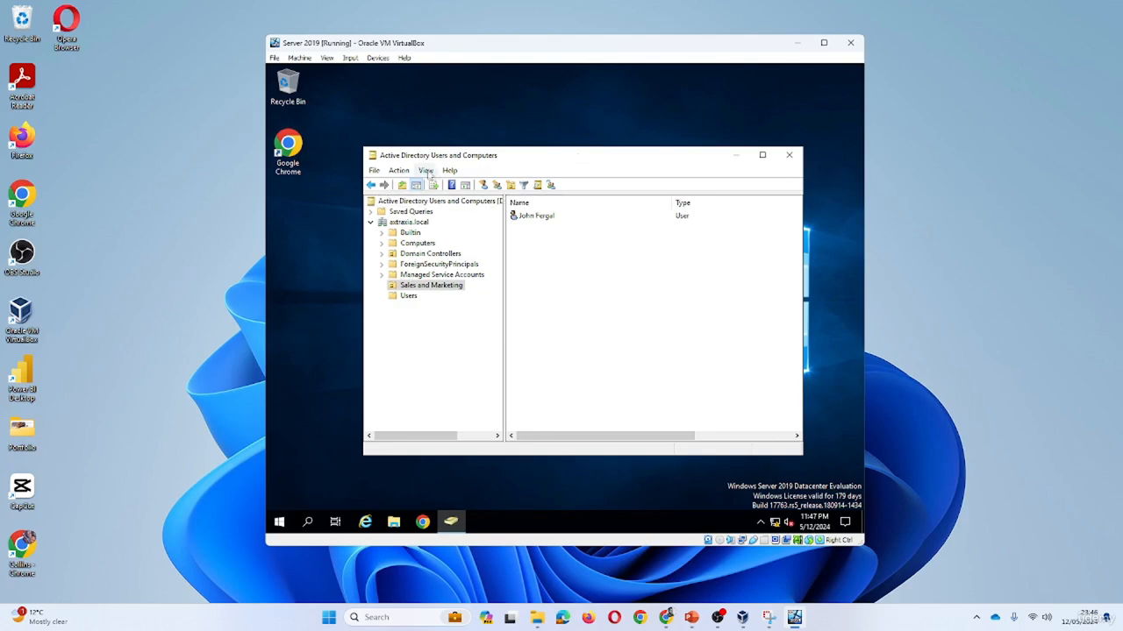
Turn on Advanced Features, confirm LostAndFound is empty, and expand Windows Administrative Tools.
{"action": "left_click", "coordinate": [426, 171]}
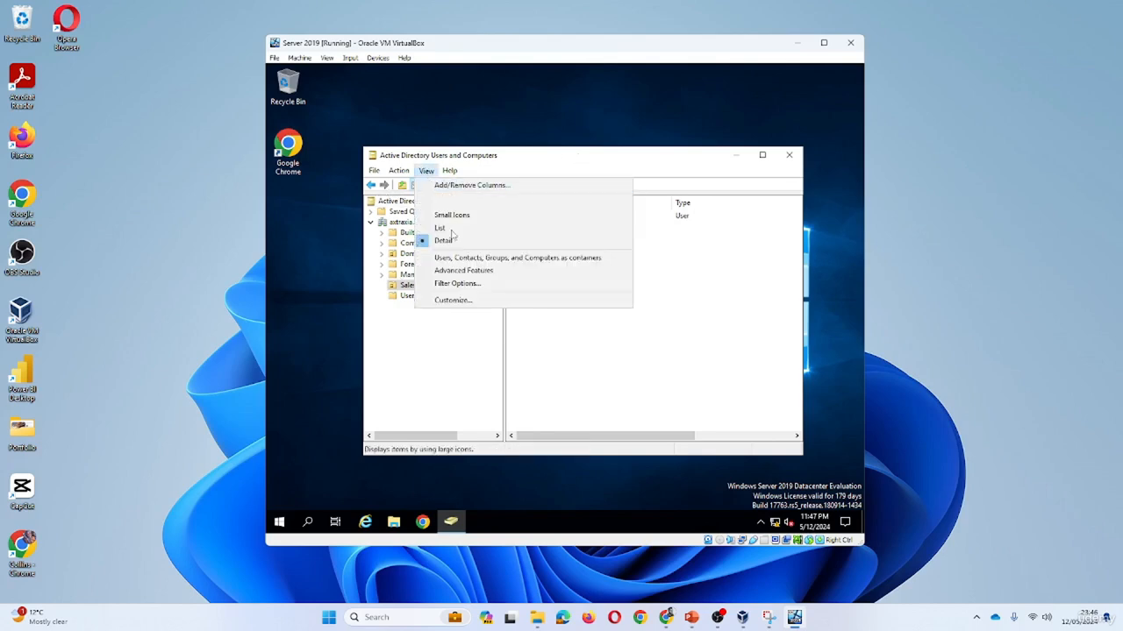
{"action": "left_click", "coordinate": [473, 270]}
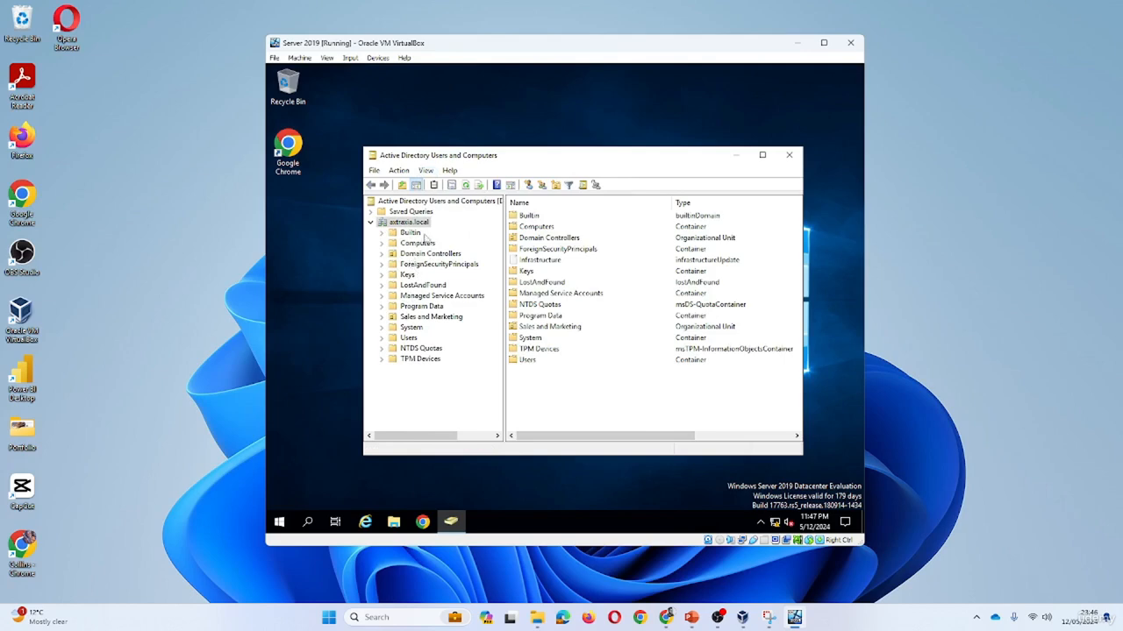
{"action": "left_click", "coordinate": [420, 286]}
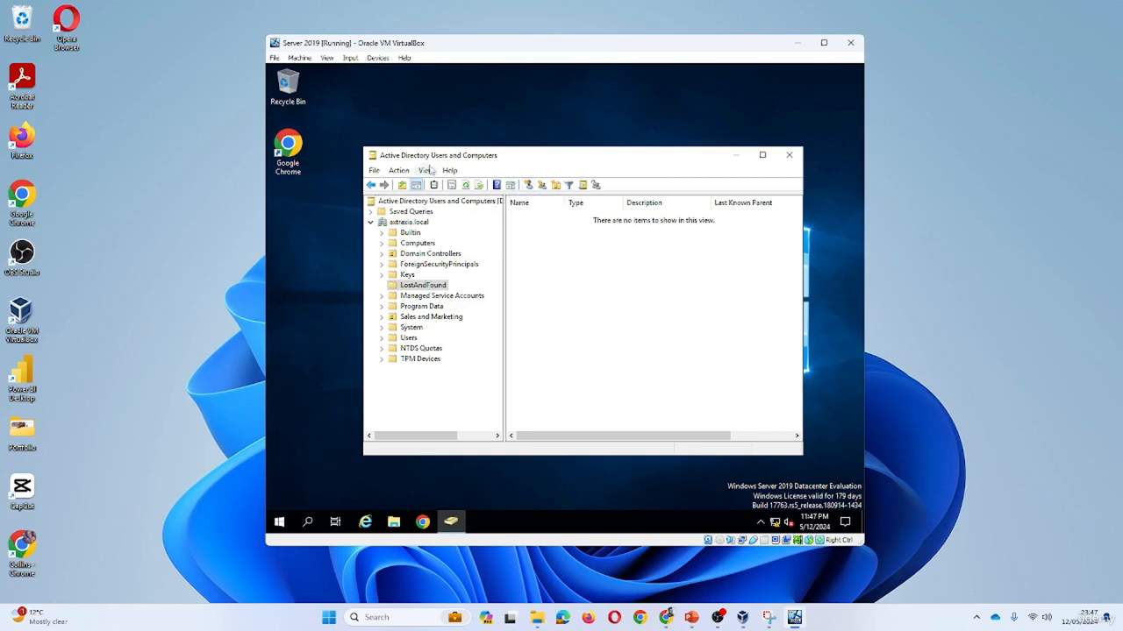
{"action": "left_click", "coordinate": [280, 524]}
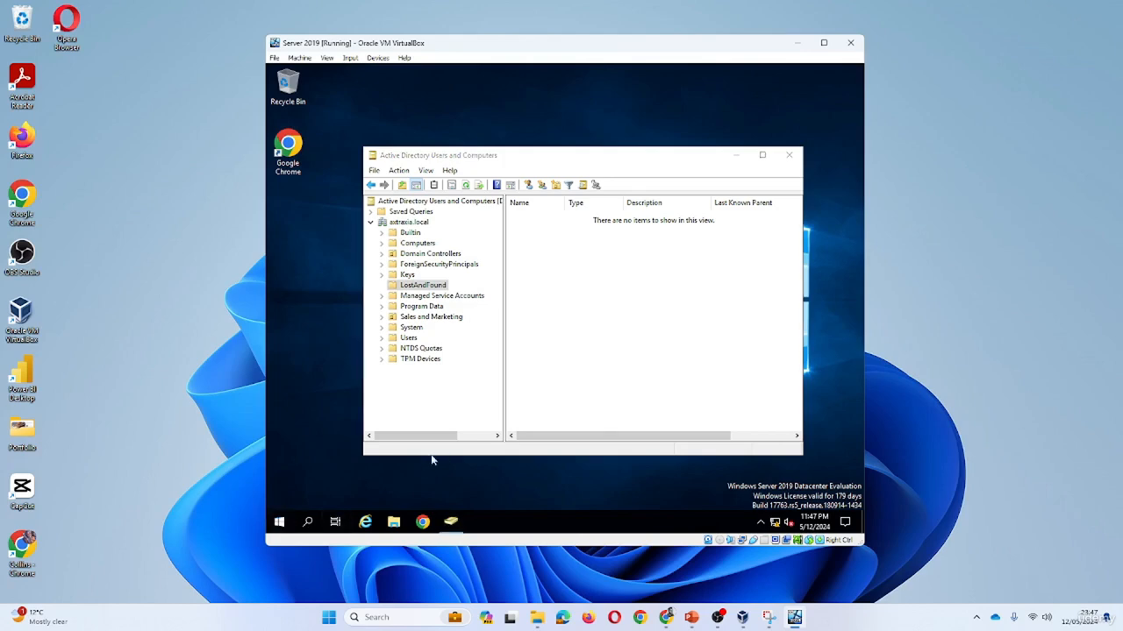
{"action": "left_click", "coordinate": [429, 404]}
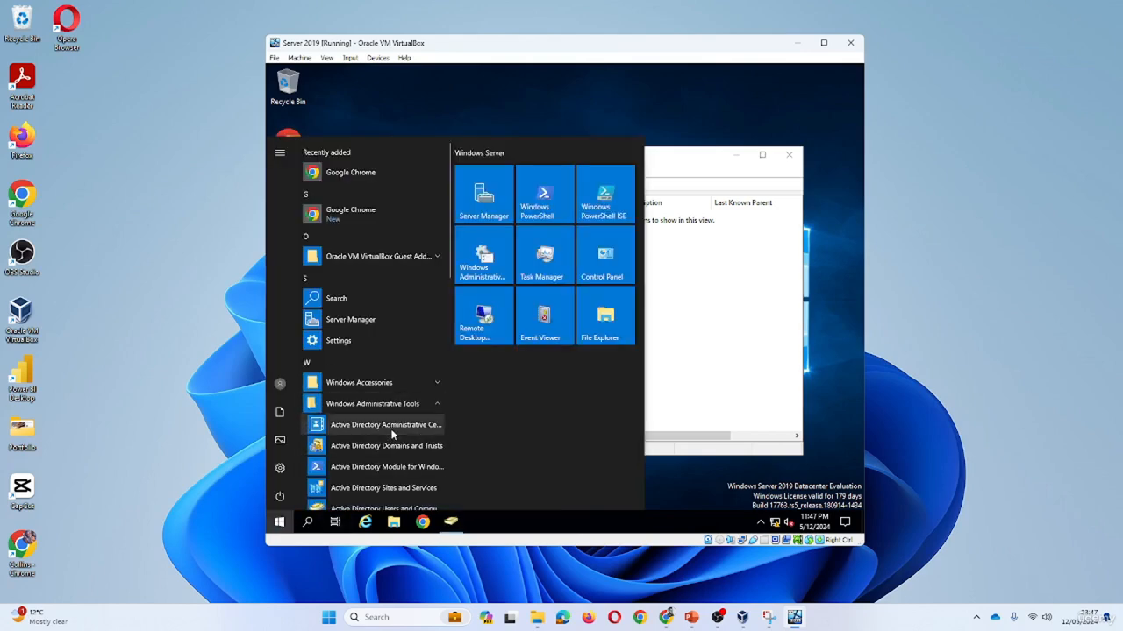
In Administrative Center, enable the Recycle Bin on axtraxia (local), confirming both prompts.
{"action": "left_click", "coordinate": [391, 429]}
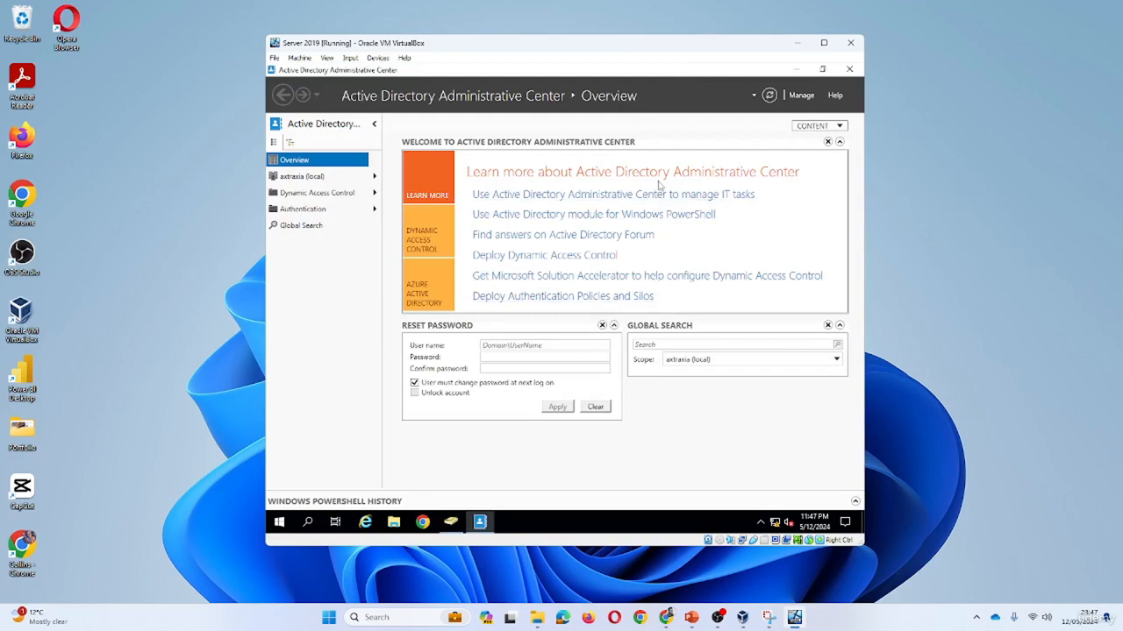
{"action": "left_click", "coordinate": [311, 178]}
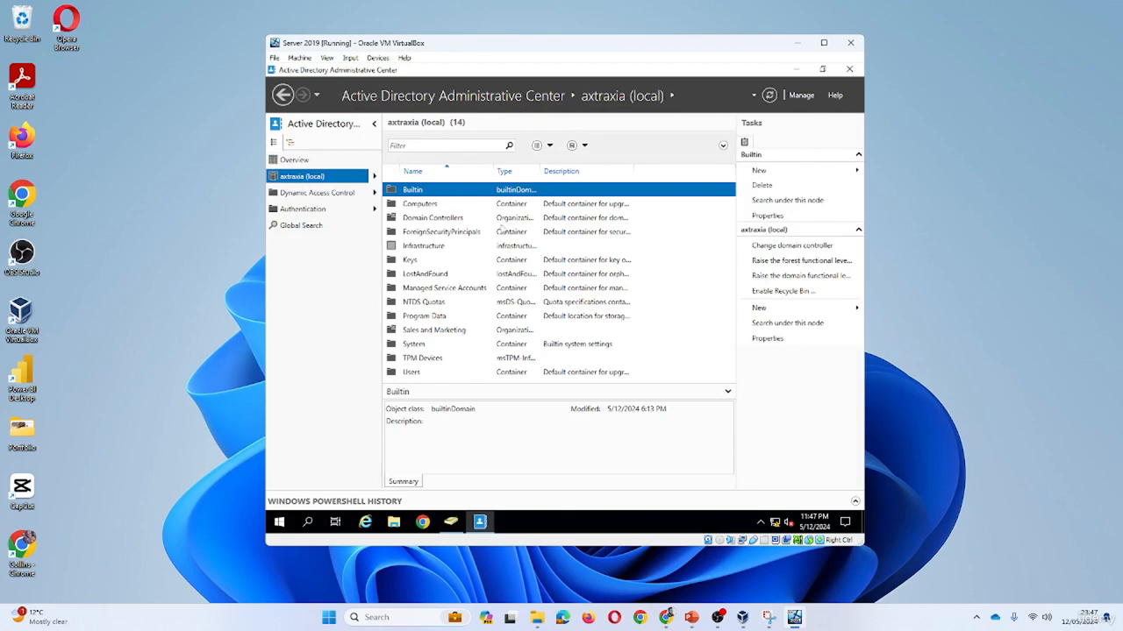
{"action": "left_click", "coordinate": [773, 293]}
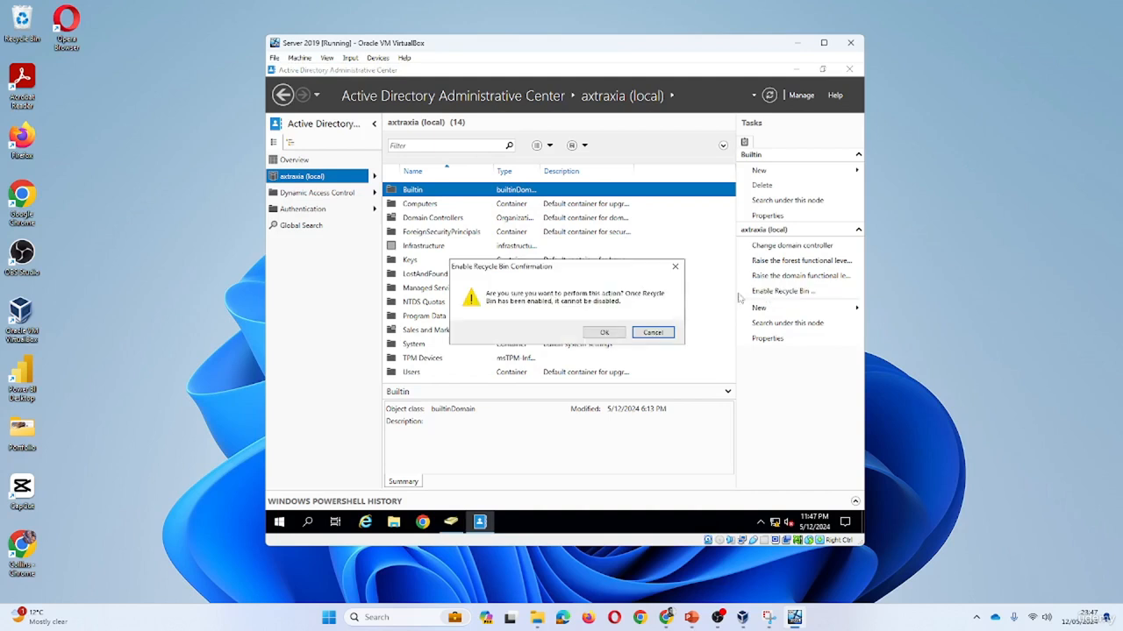
{"action": "left_click", "coordinate": [605, 337]}
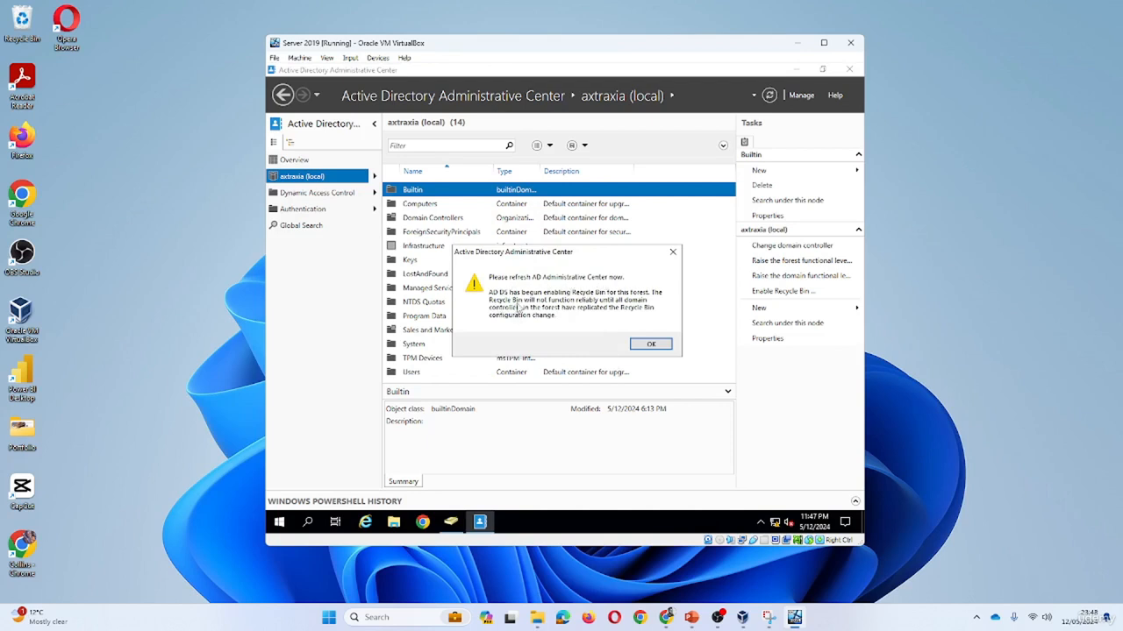
{"action": "left_click", "coordinate": [651, 344]}
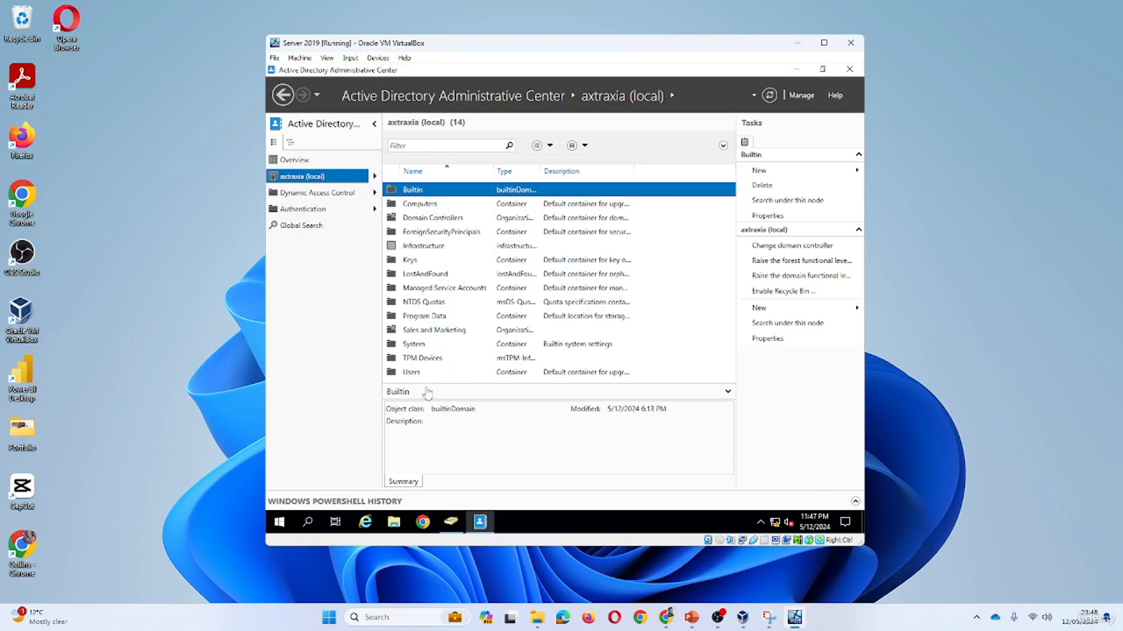
Minimize Users and Computers, refresh until Deleted Objects appears, and select it.
{"action": "left_click", "coordinate": [450, 522]}
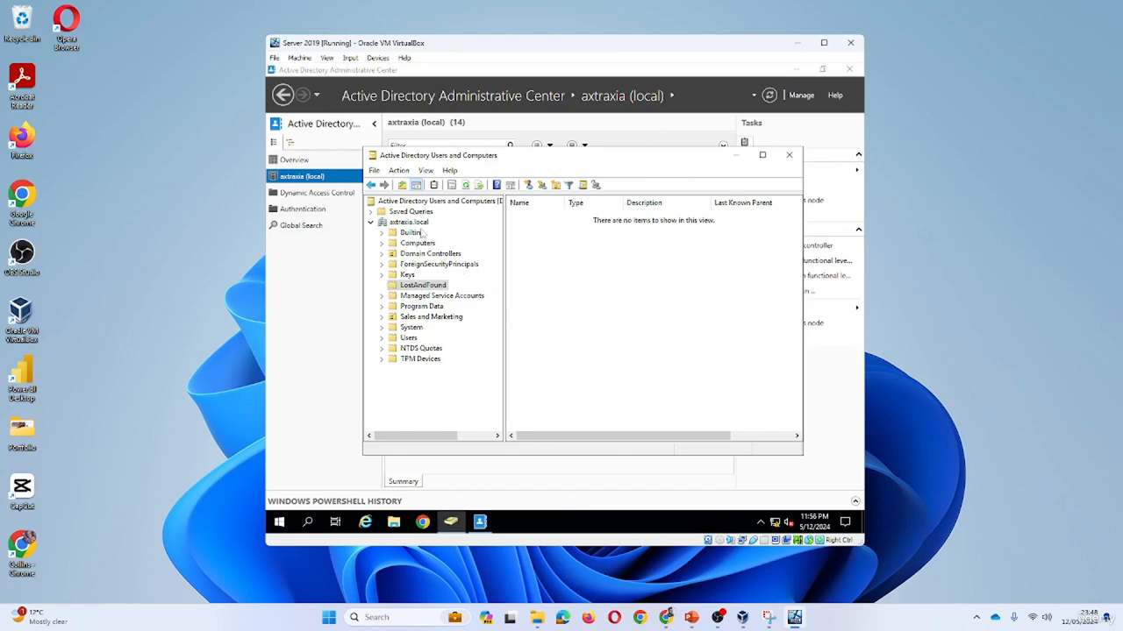
{"action": "left_click", "coordinate": [737, 156]}
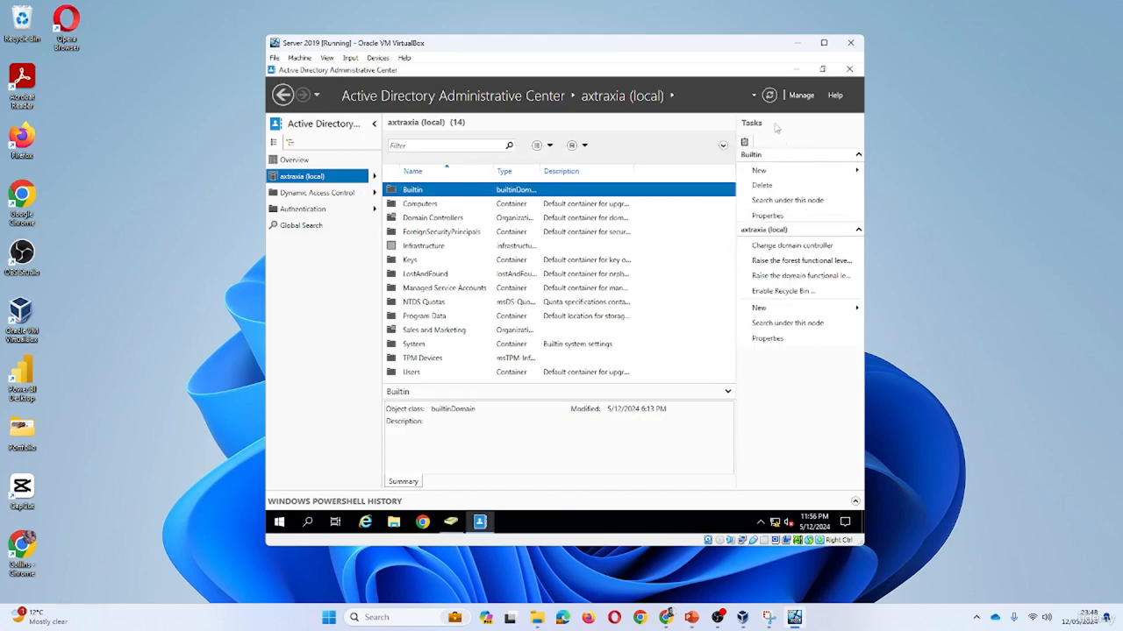
{"action": "left_click", "coordinate": [770, 96]}
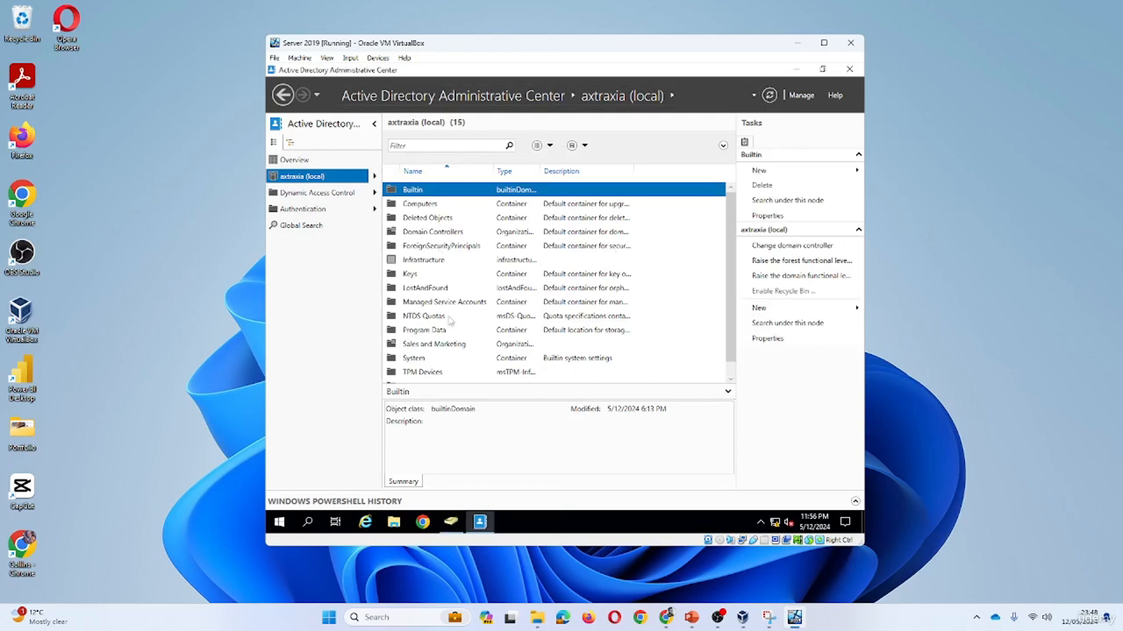
{"action": "left_click", "coordinate": [769, 95]}
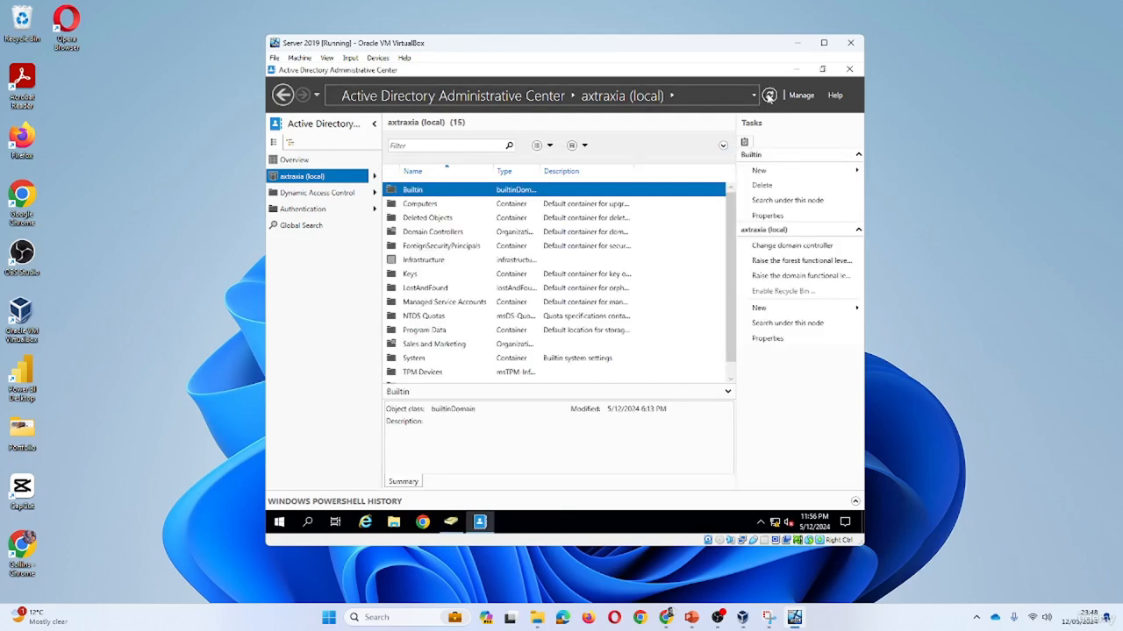
{"action": "left_click", "coordinate": [770, 96]}
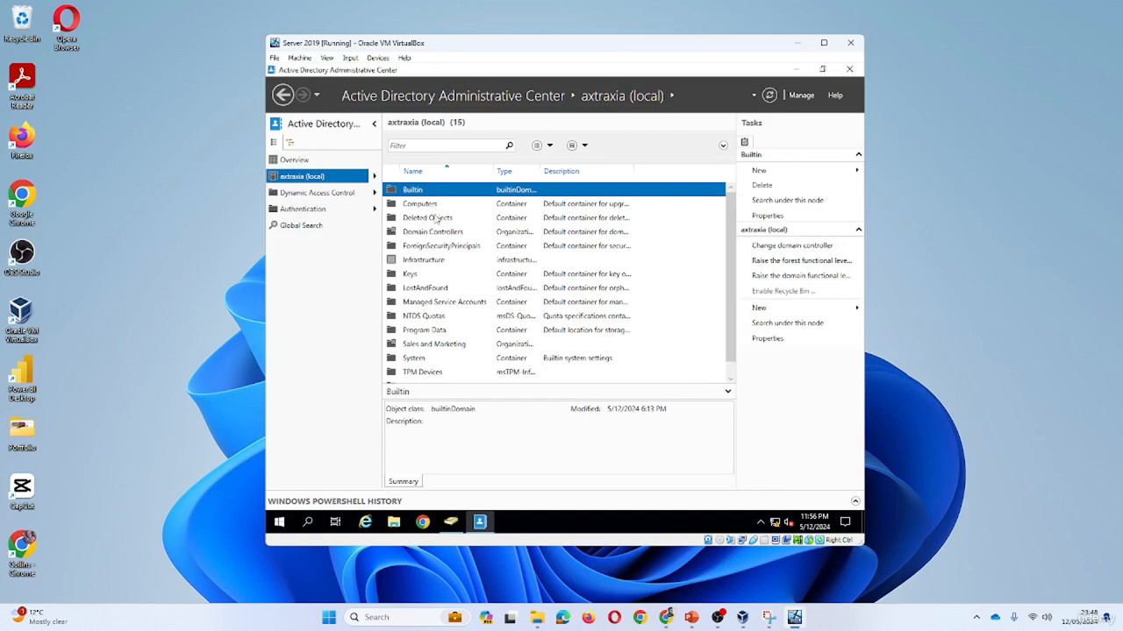
{"action": "left_click", "coordinate": [427, 221]}
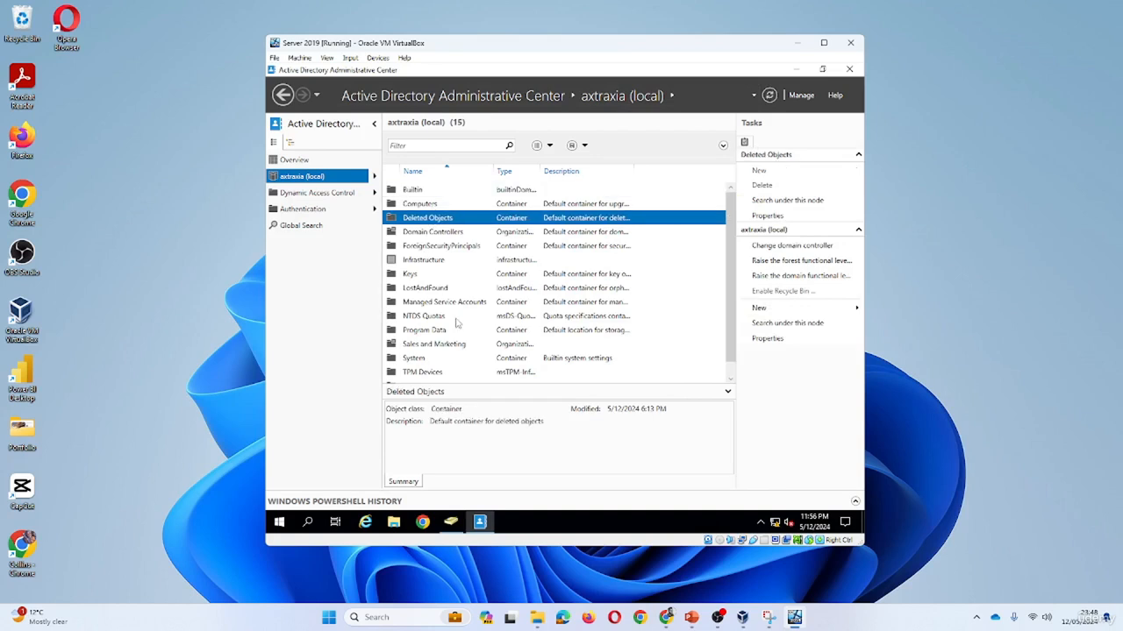
Open and refresh Deleted Objects, then close Users and Computers and Administrative Center.
{"action": "double_click", "coordinate": [442, 224]}
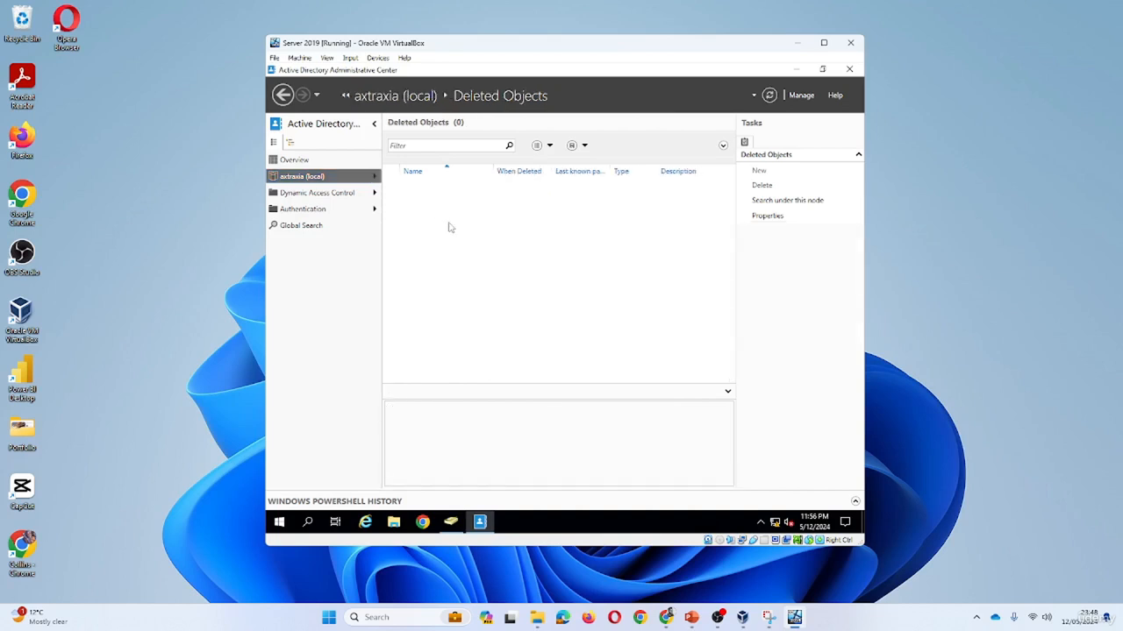
{"action": "left_click", "coordinate": [770, 99]}
{"action": "left_click", "coordinate": [771, 100]}
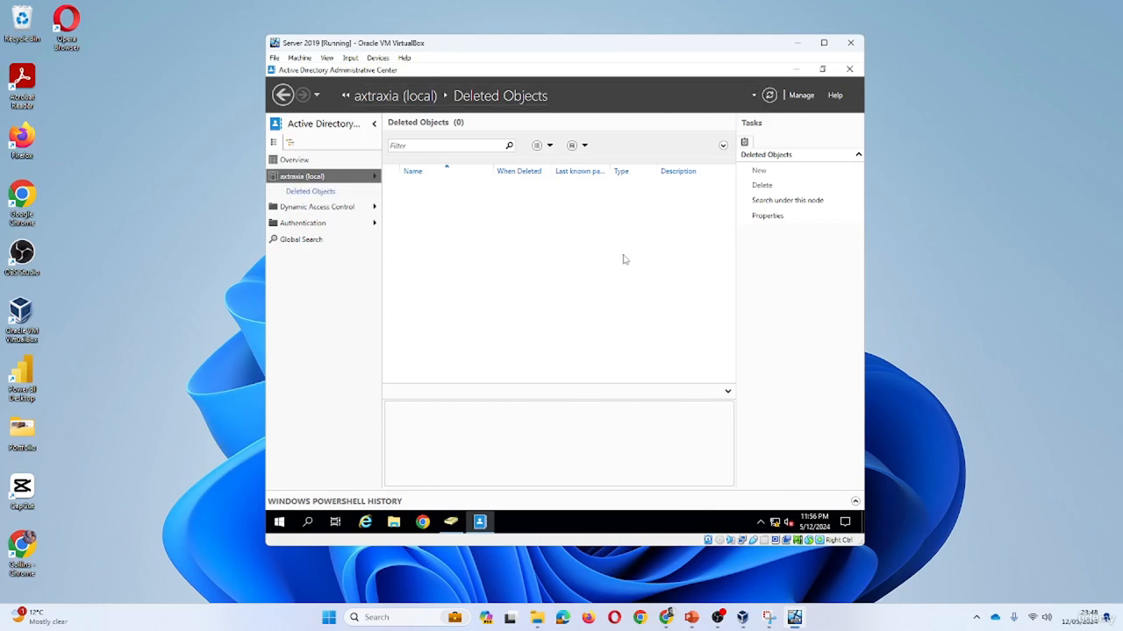
{"action": "left_click", "coordinate": [451, 522]}
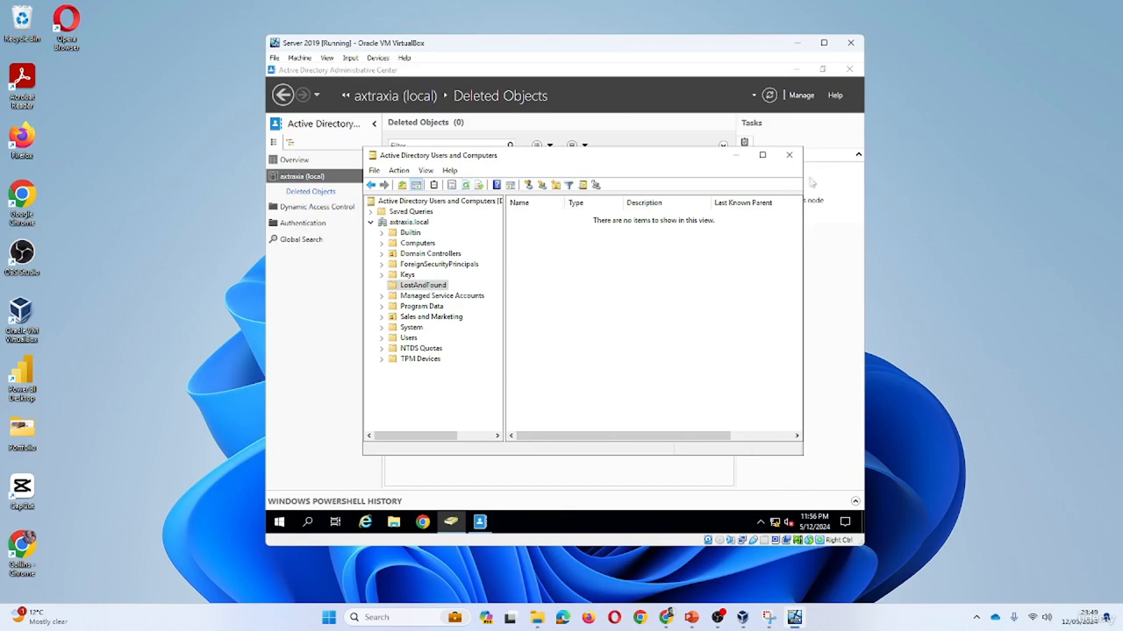
{"action": "left_click", "coordinate": [788, 155]}
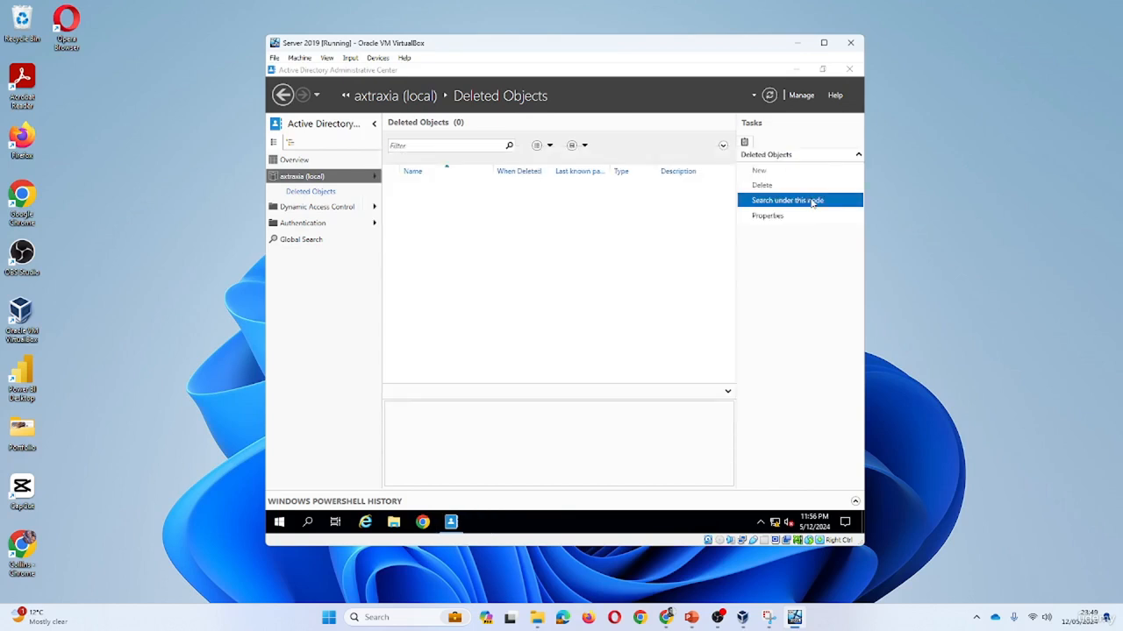
{"action": "left_click", "coordinate": [849, 68]}
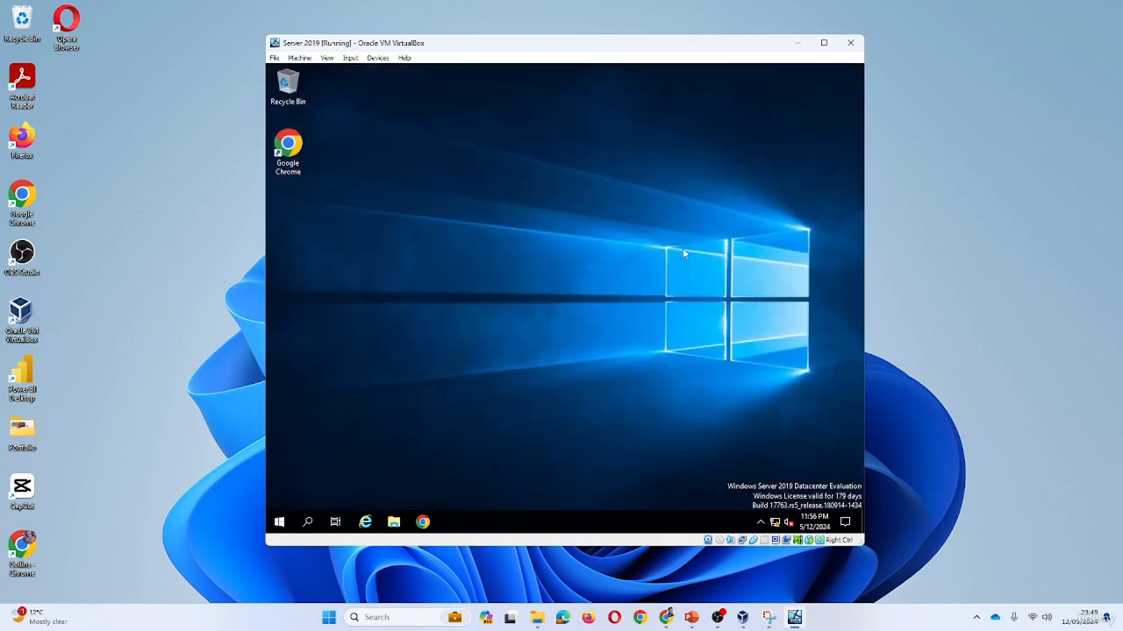
Relaunch Administrative Center from Windows Administrative Tools and show Deleted Objects.
{"action": "left_click", "coordinate": [279, 522]}
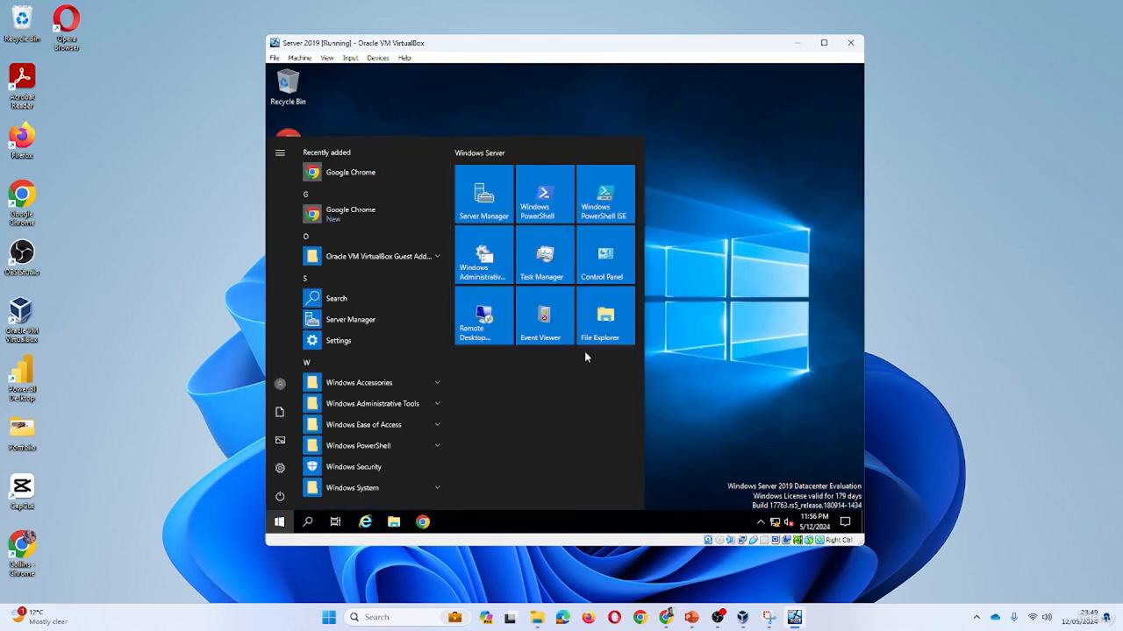
{"action": "left_click", "coordinate": [399, 405]}
{"action": "left_click", "coordinate": [392, 425]}
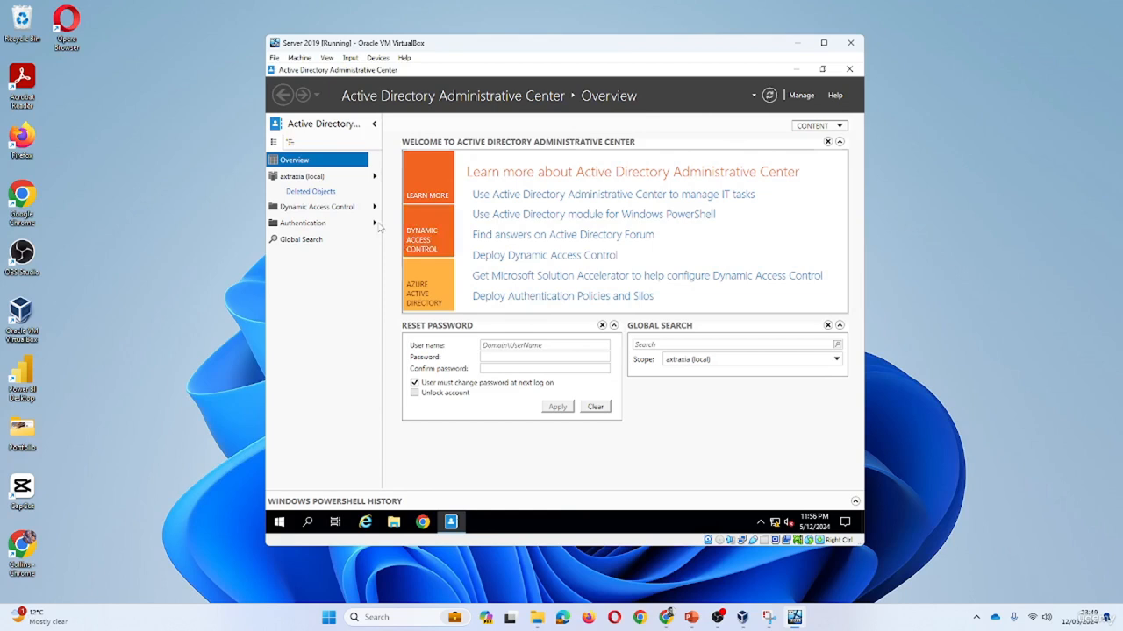
{"action": "left_click", "coordinate": [314, 193]}
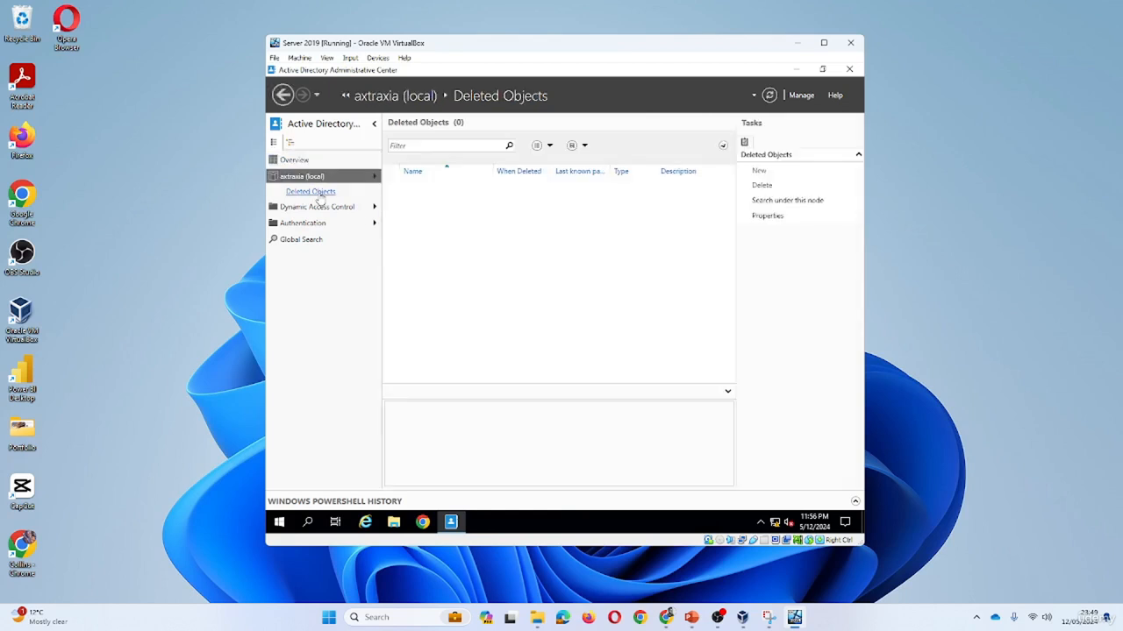
Expand the Deleted Objects filter criteria, check saved queries, and refresh showing 0 items.
{"action": "left_click", "coordinate": [724, 147]}
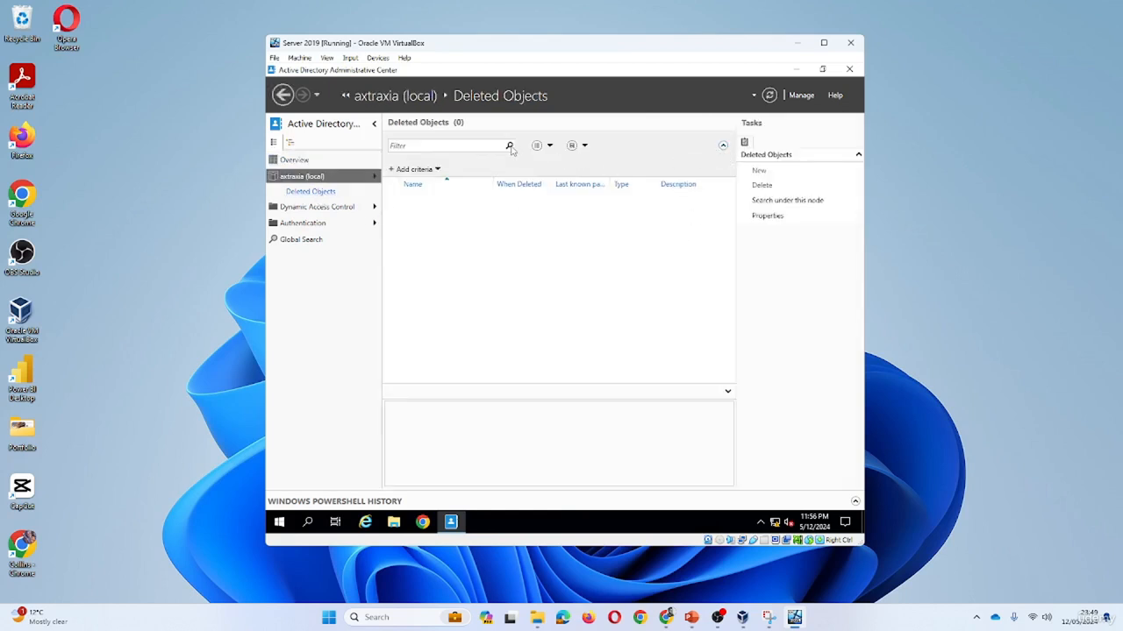
{"action": "left_click", "coordinate": [544, 147]}
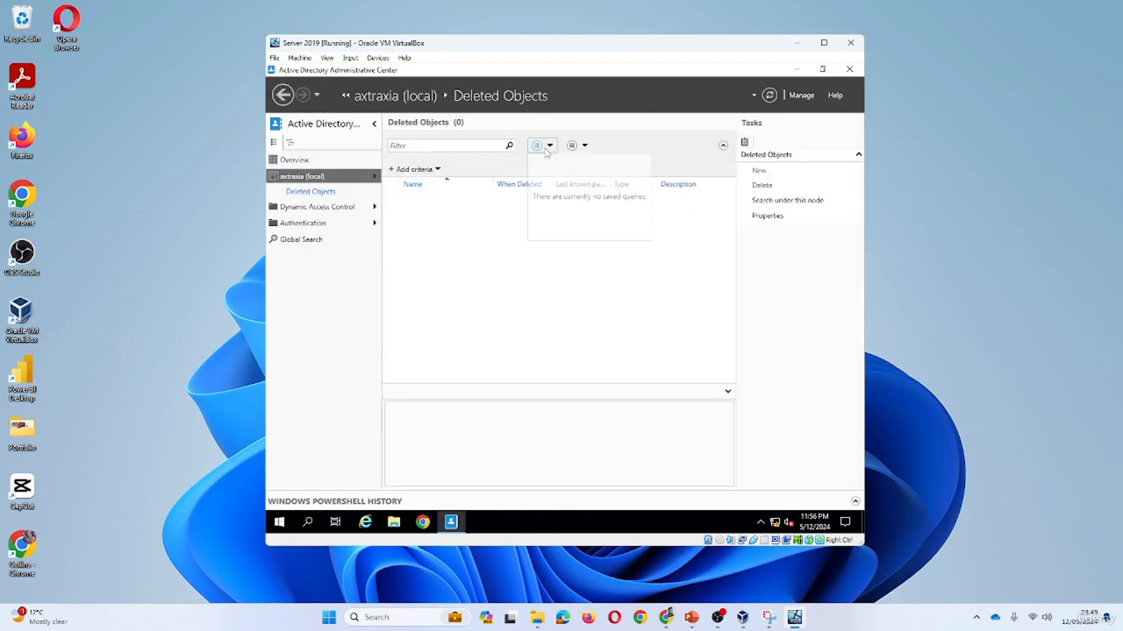
{"action": "left_click", "coordinate": [775, 96]}
{"action": "left_click", "coordinate": [770, 96]}
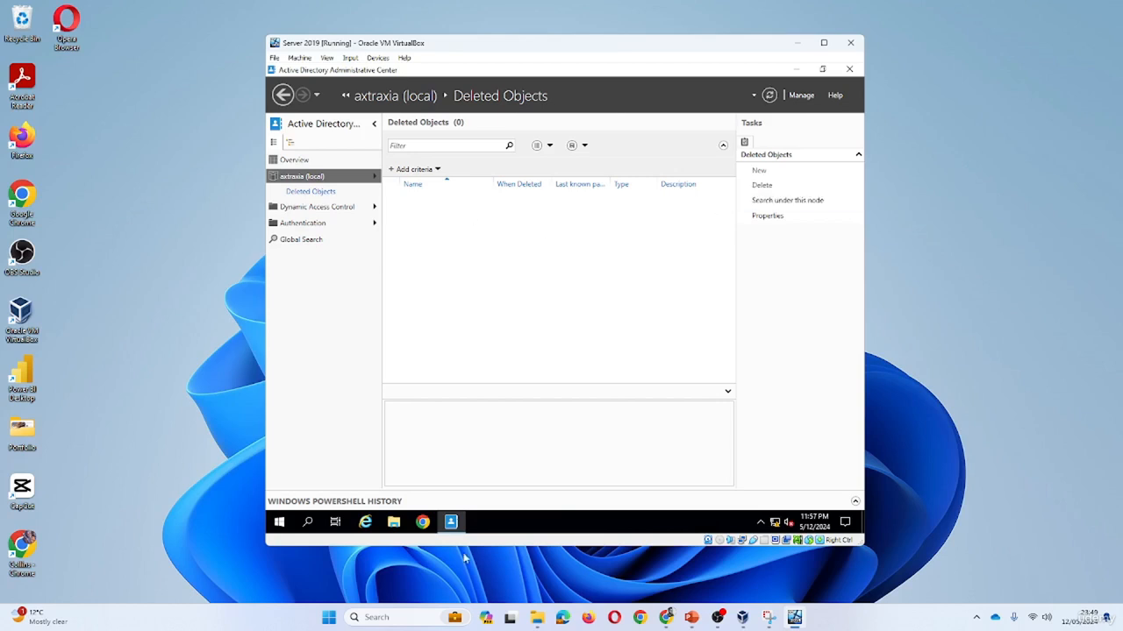
{"action": "left_click", "coordinate": [279, 522]}
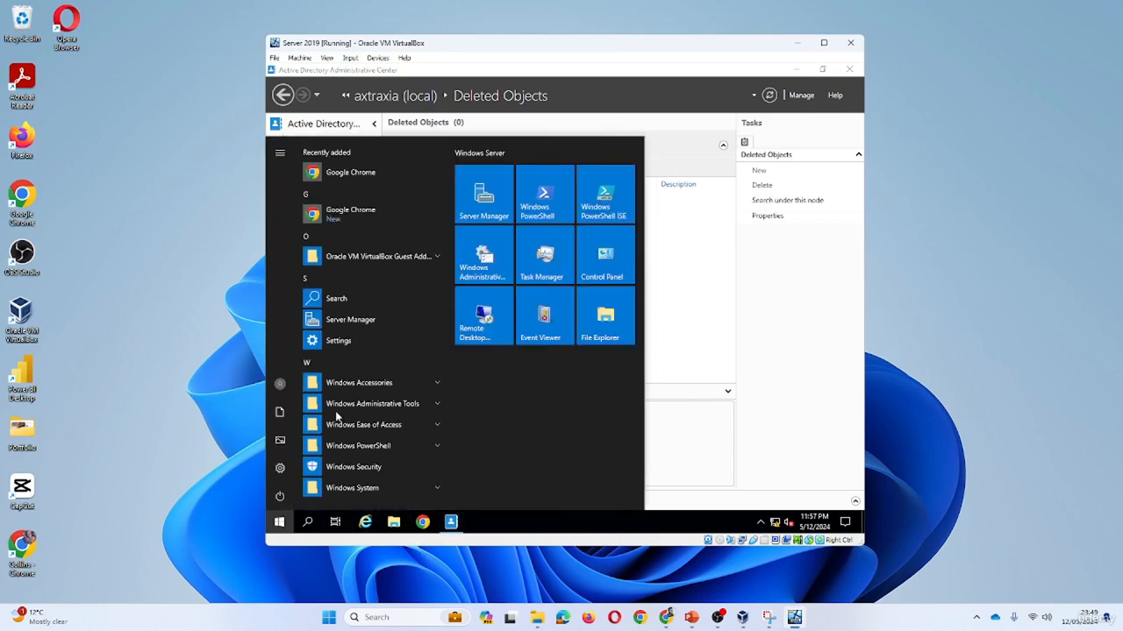
Reopen Users and Computers, leave Advanced Features off, and view the single user in Sales and Marketing.
{"action": "left_click", "coordinate": [408, 405]}
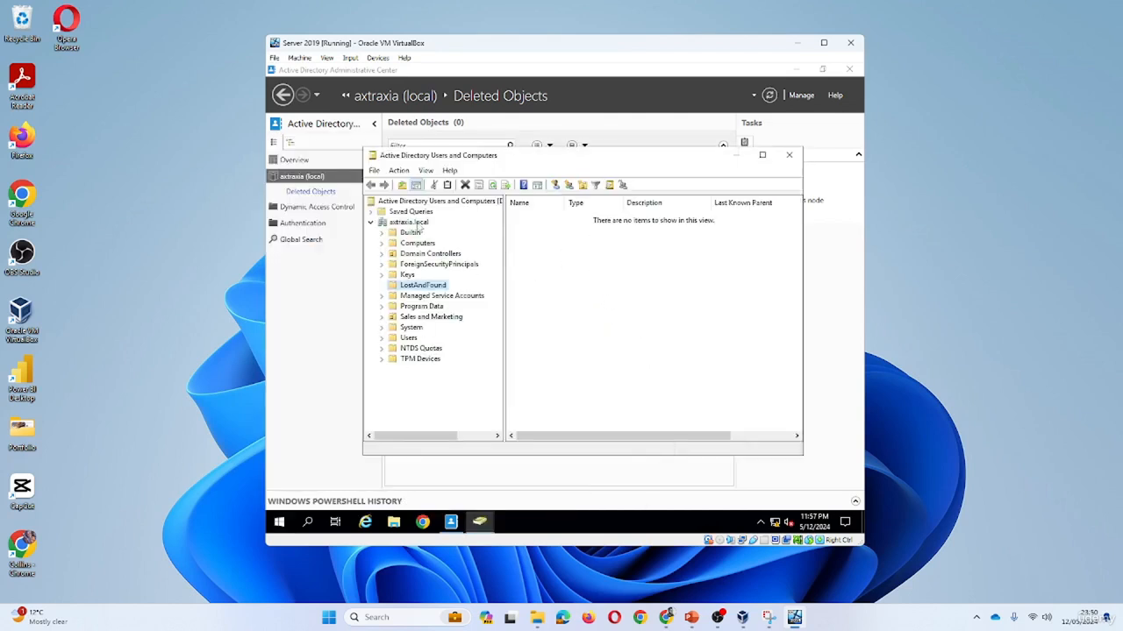
{"action": "left_click", "coordinate": [412, 222]}
{"action": "left_click", "coordinate": [425, 170]}
{"action": "left_click", "coordinate": [460, 271]}
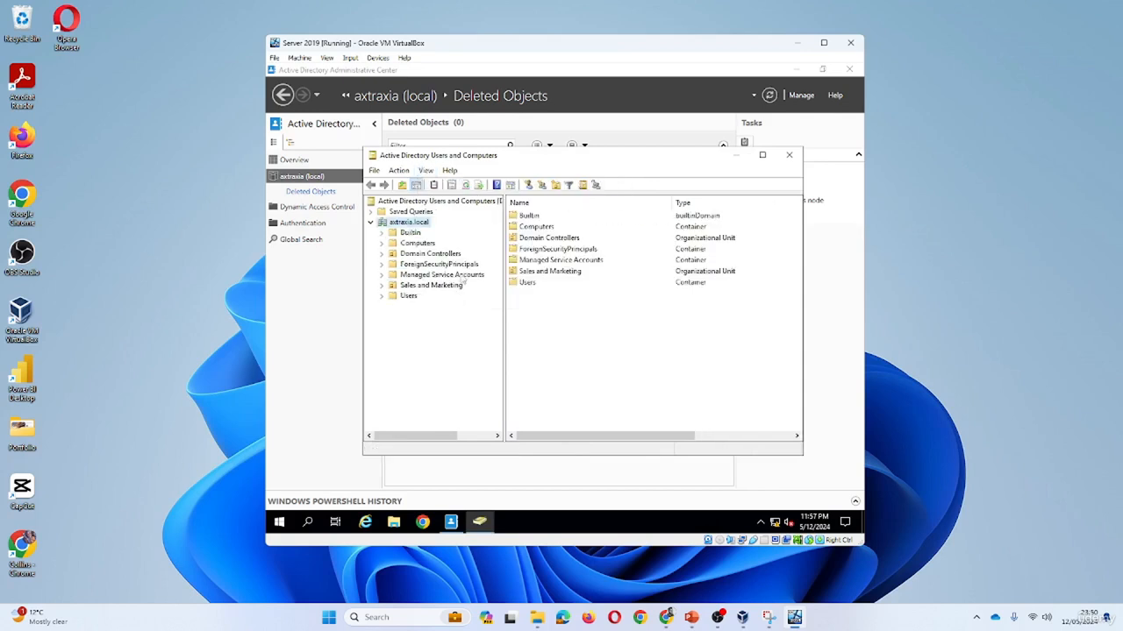
{"action": "left_click", "coordinate": [425, 171]}
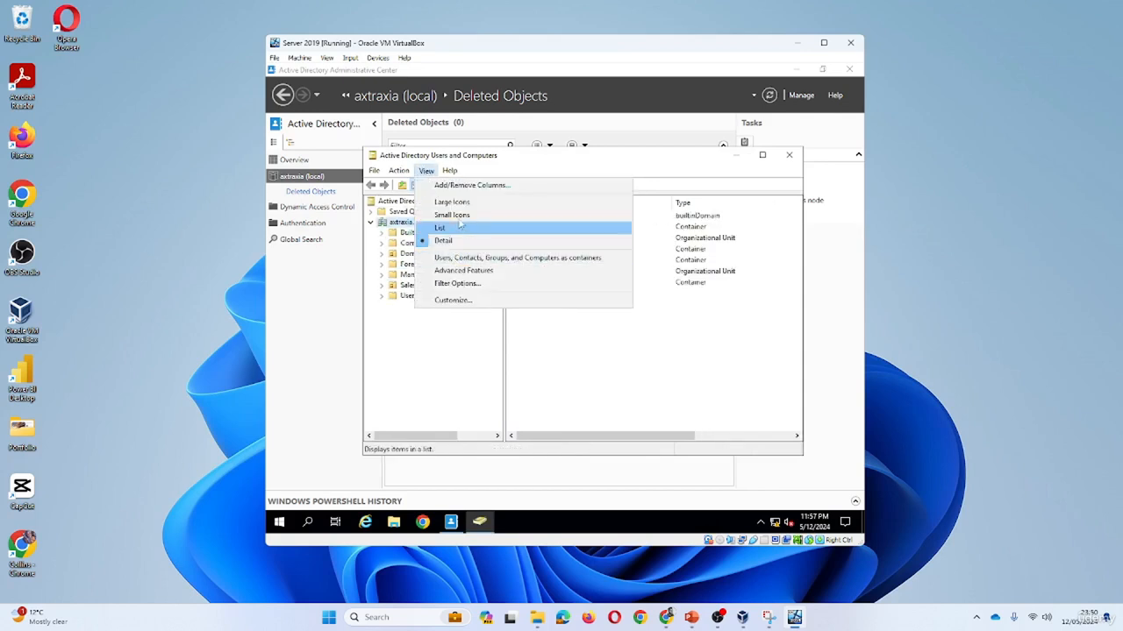
{"action": "left_click", "coordinate": [472, 272]}
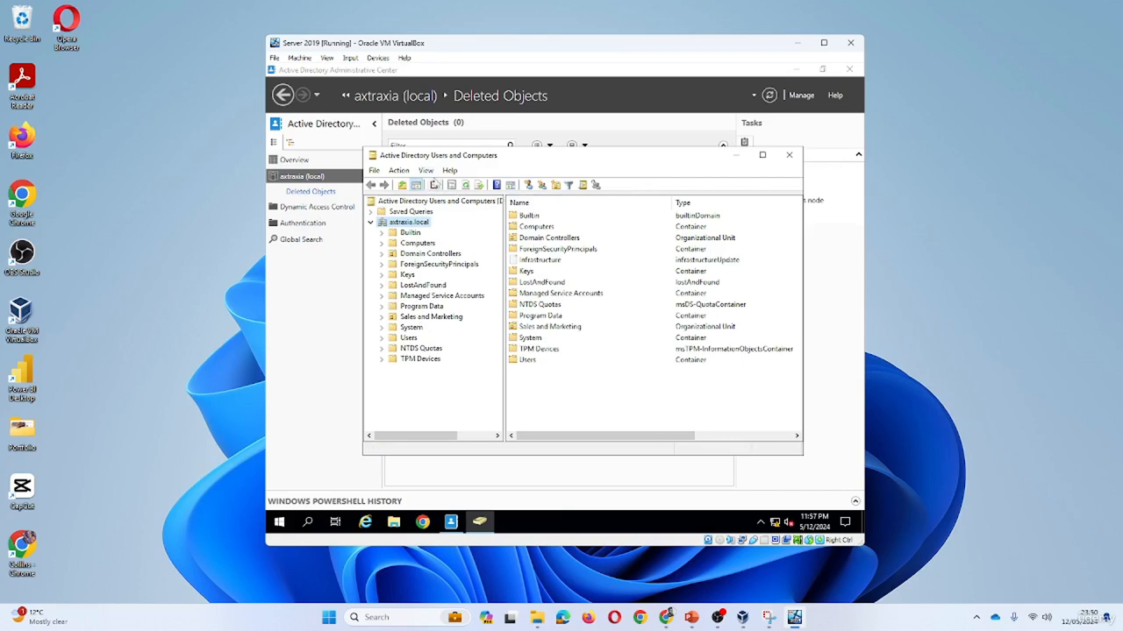
{"action": "left_click", "coordinate": [426, 170]}
{"action": "left_click", "coordinate": [438, 268]}
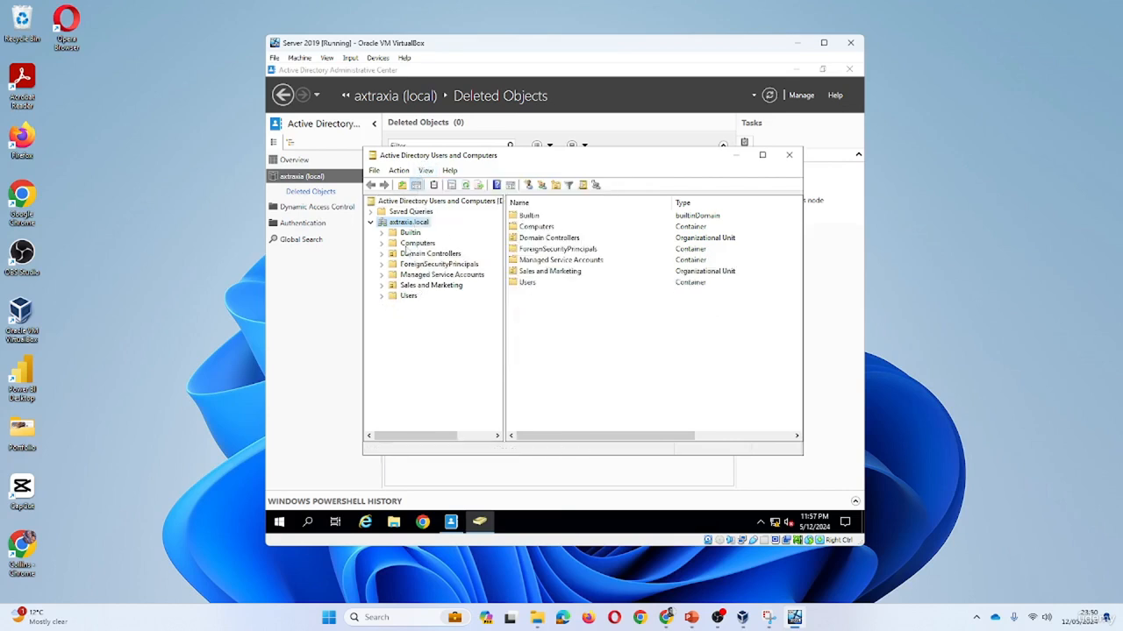
{"action": "left_click", "coordinate": [409, 297]}
Copy the existing Sales and Marketing user into a new account with its own name, logon name and password.
{"action": "left_click", "coordinate": [432, 286]}
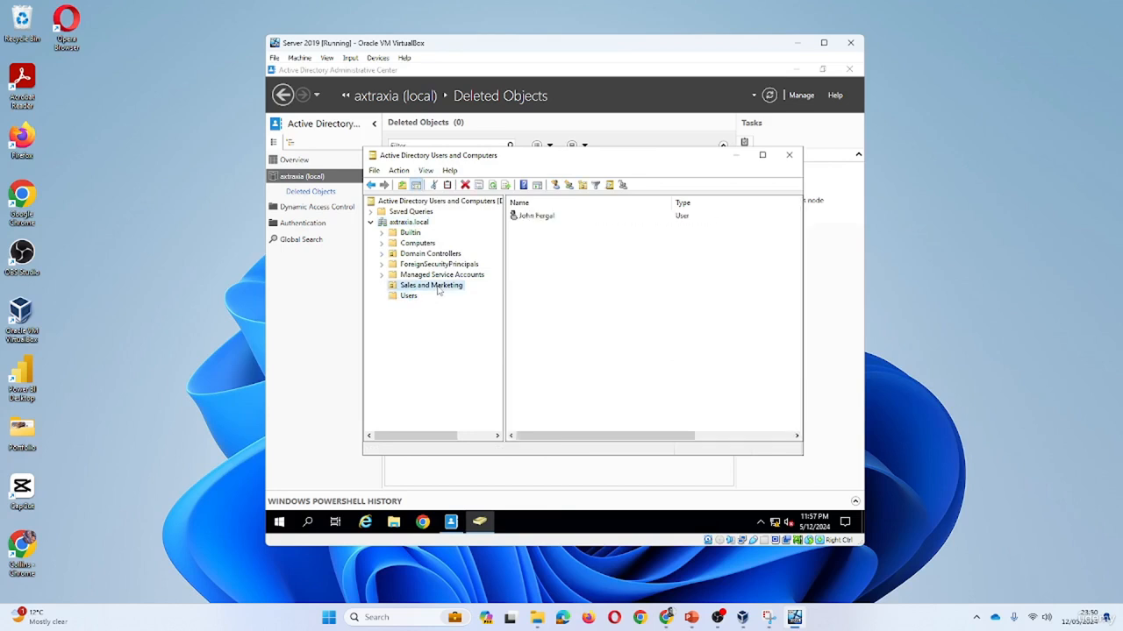
{"action": "right_click", "coordinate": [538, 219]}
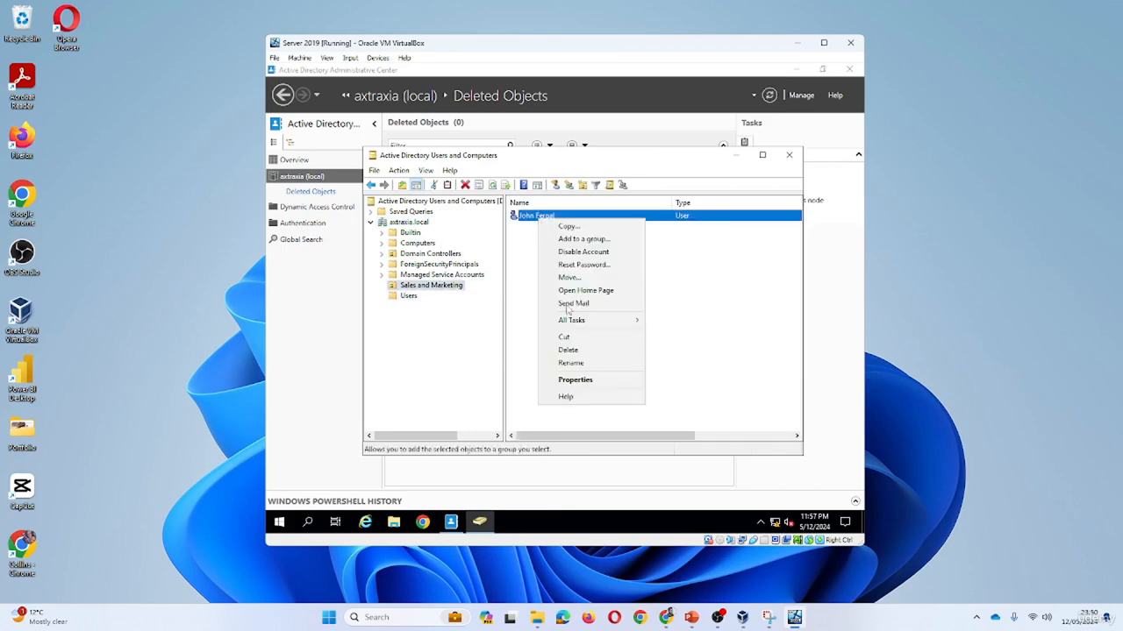
{"action": "left_click", "coordinate": [553, 227]}
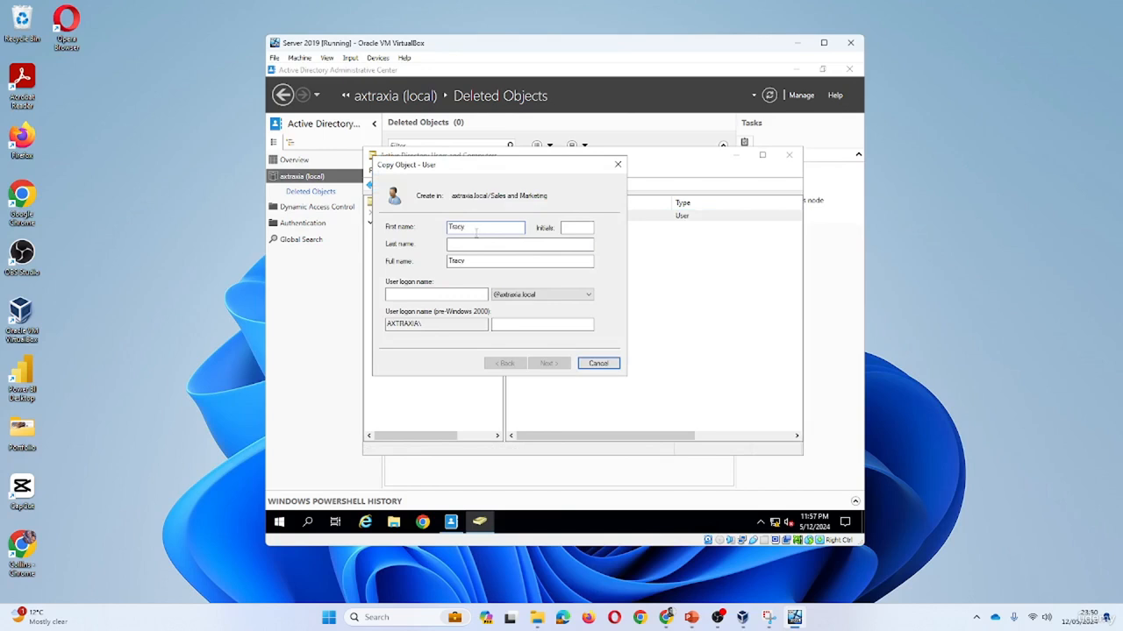
{"action": "key", "text": "Tab"}
{"action": "type", "text": "Mi"}
{"action": "left_click", "coordinate": [465, 294]}
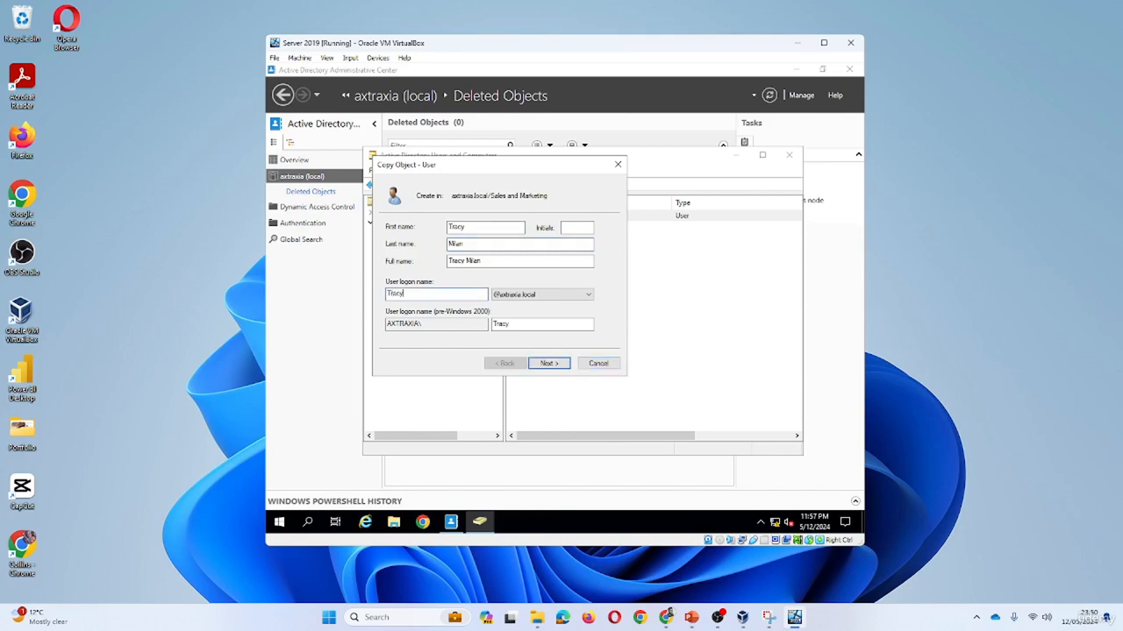
{"action": "left_click", "coordinate": [562, 360]}
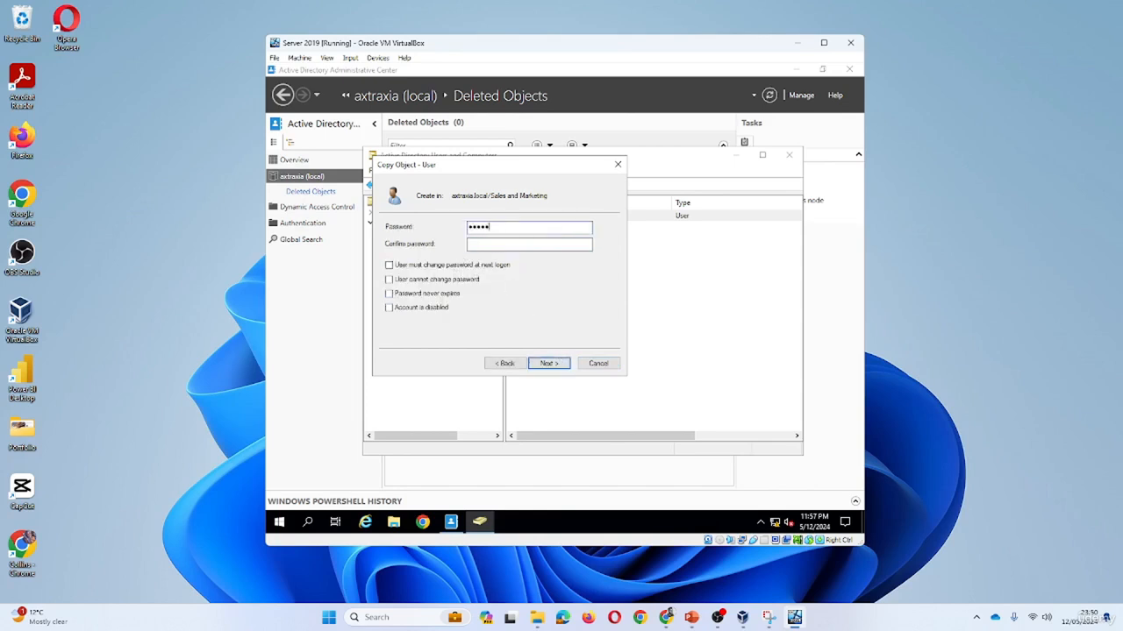
{"action": "key", "text": "Tab"}
{"action": "left_click", "coordinate": [545, 363]}
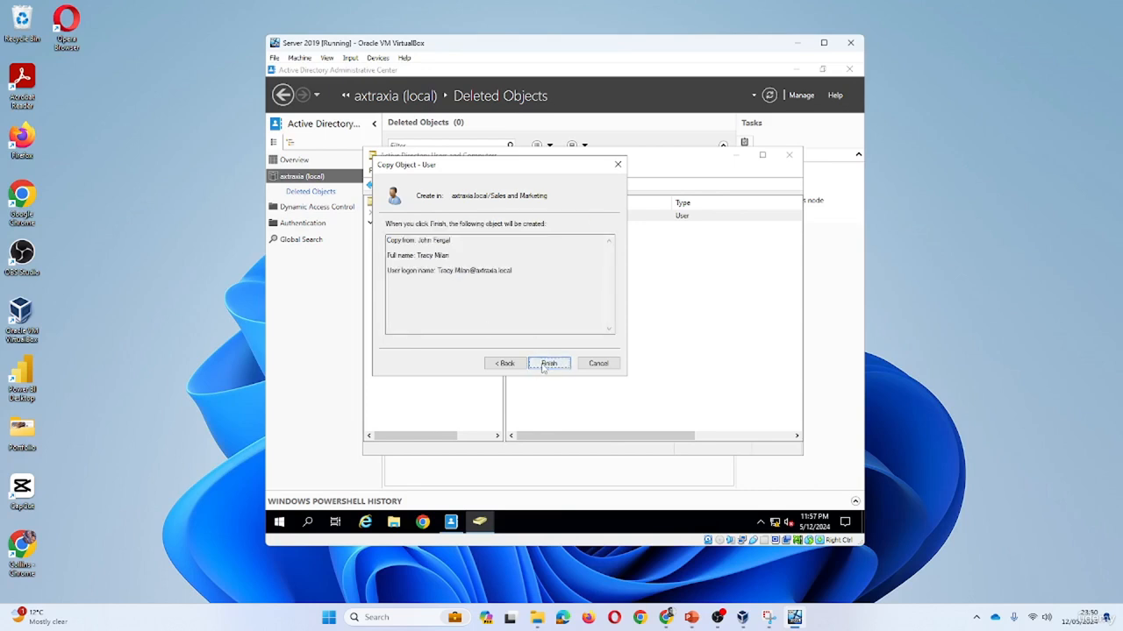
{"action": "left_click", "coordinate": [546, 364]}
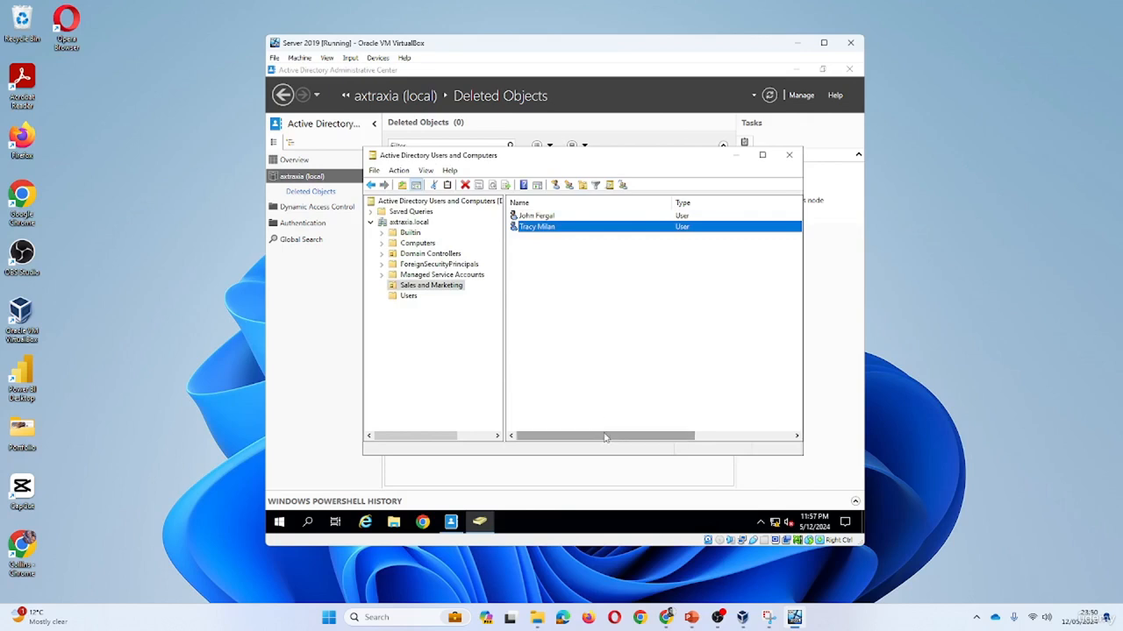
Set the copied user's Description and Job Title both to 'Sales Executive'.
{"action": "left_click_drag", "start_coordinate": [606, 437], "coordinate": [568, 437]}
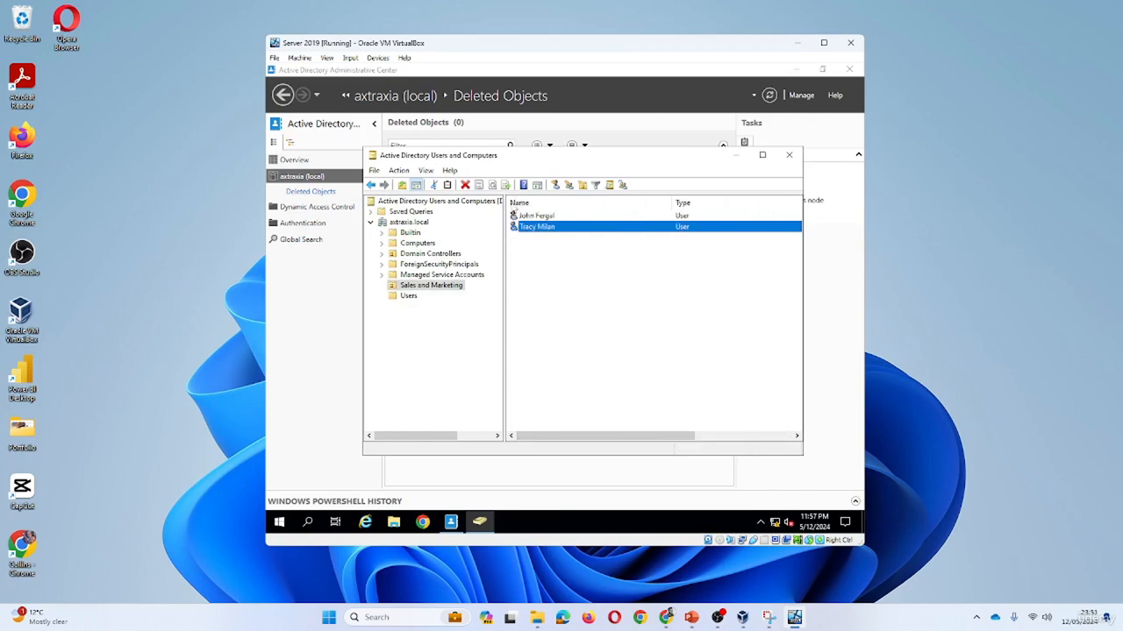
{"action": "double_click", "coordinate": [544, 228]}
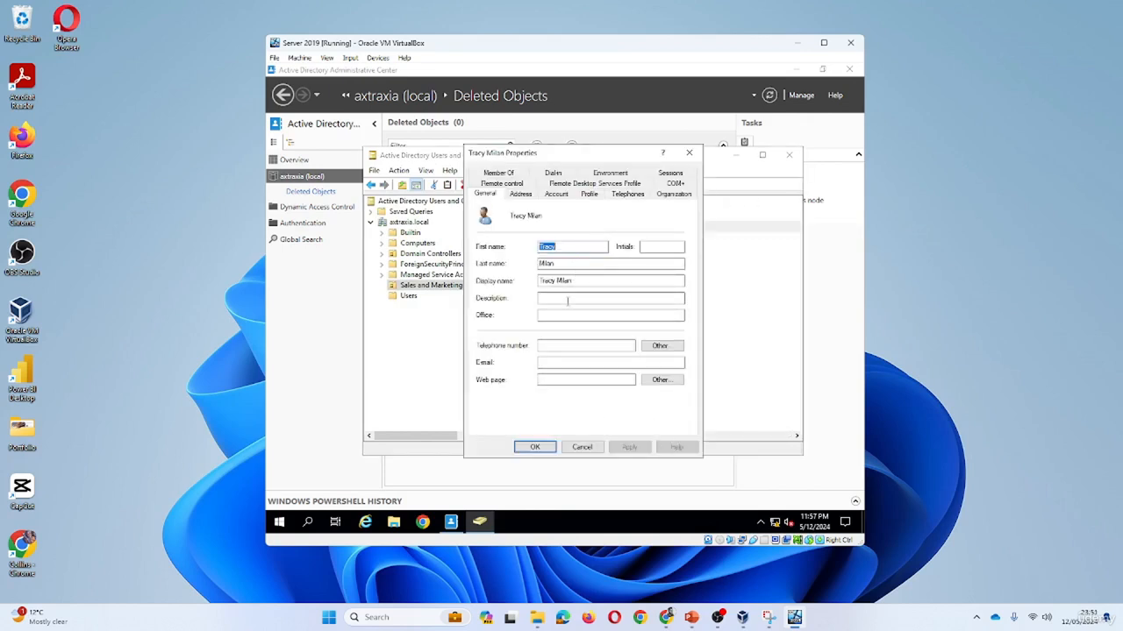
{"action": "left_click", "coordinate": [567, 300]}
{"action": "type", "text": "Se"}
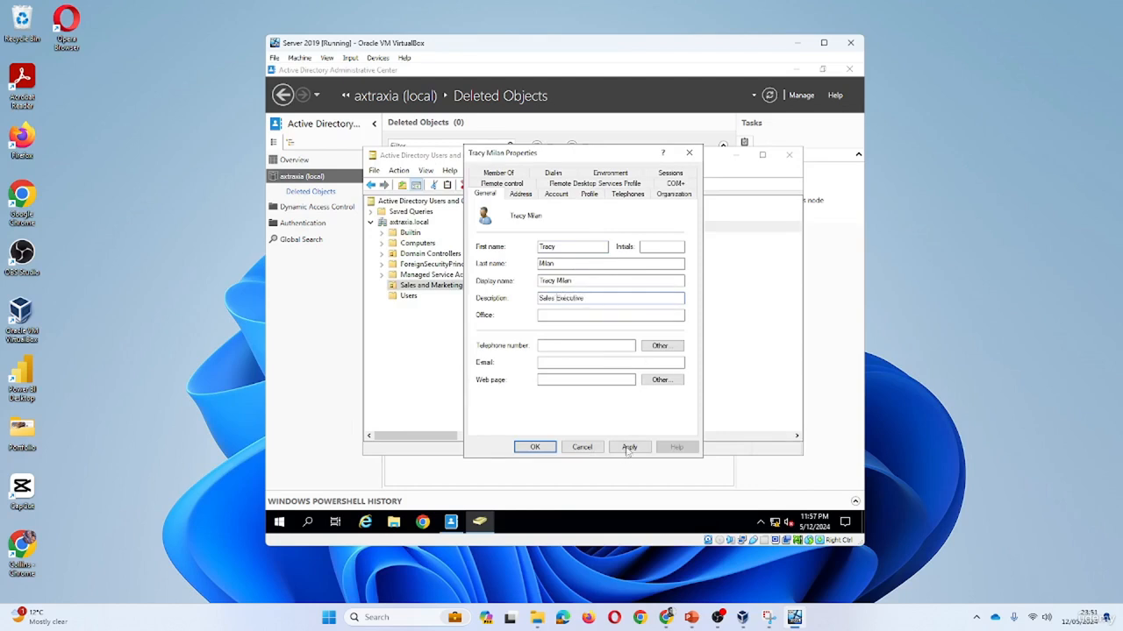
{"action": "left_click_drag", "start_coordinate": [597, 300], "coordinate": [498, 303]}
{"action": "key", "text": "ctrl+c"}
{"action": "left_click", "coordinate": [674, 194]}
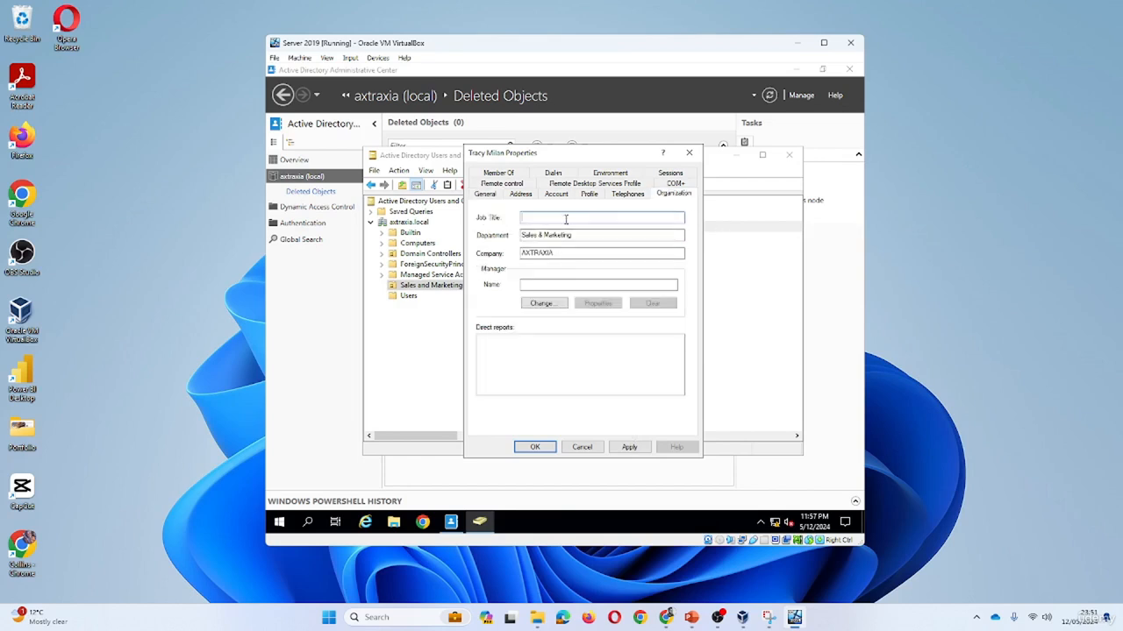
{"action": "key", "text": "ctrl+v"}
{"action": "left_click", "coordinate": [629, 448]}
{"action": "left_click", "coordinate": [535, 447]}
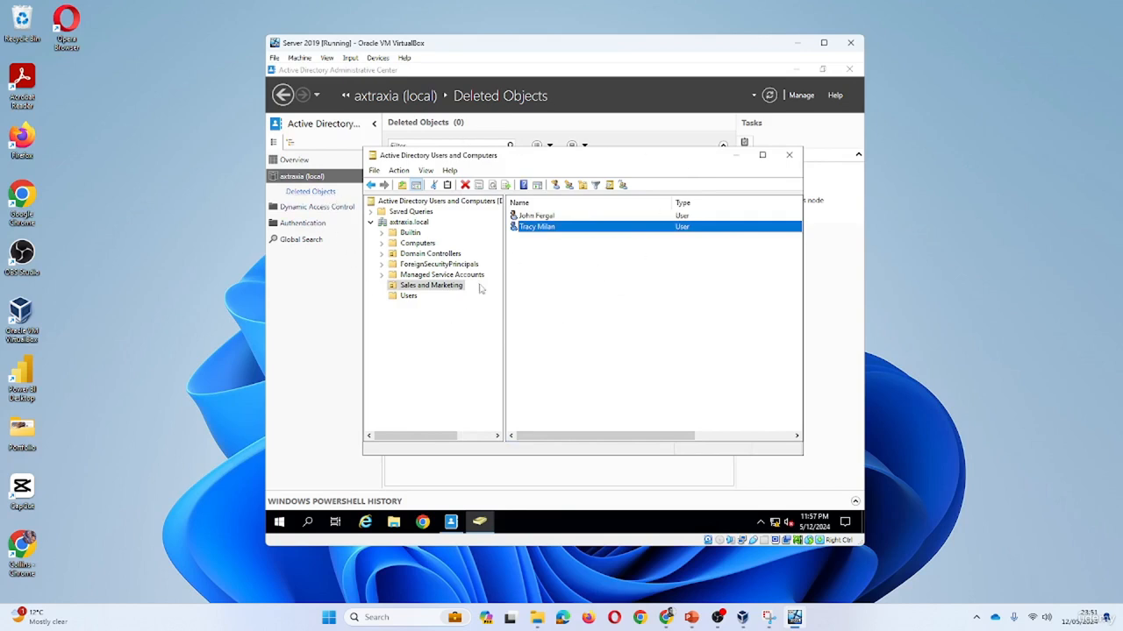
Delete the new Sales Executive user in Users and Computers.
{"action": "right_click", "coordinate": [535, 227]}
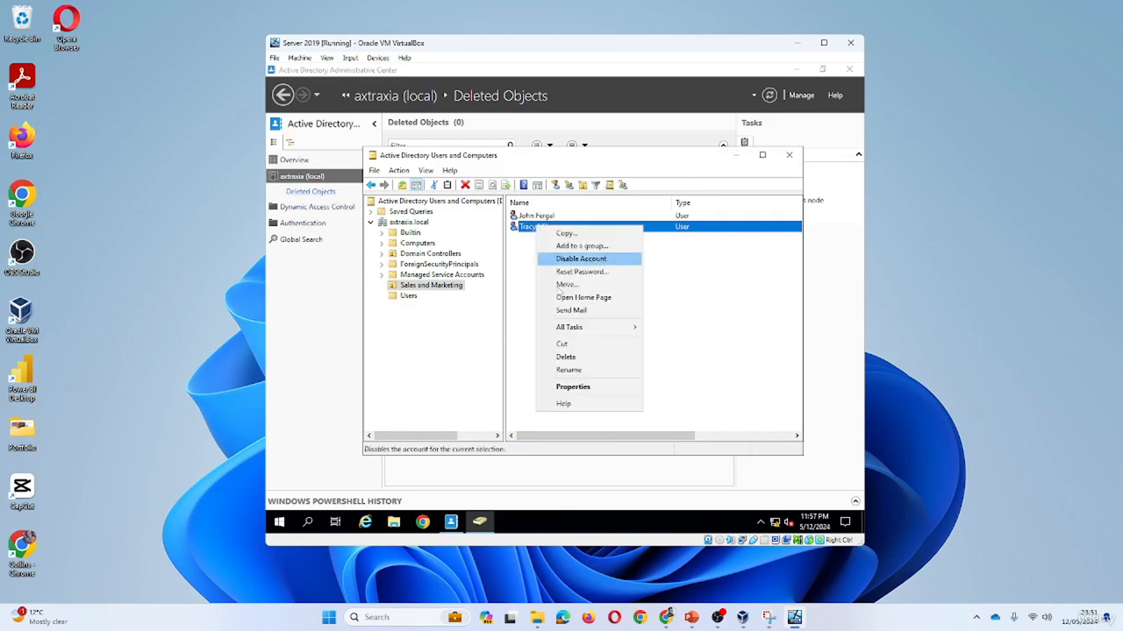
{"action": "left_click", "coordinate": [565, 358]}
{"action": "left_click", "coordinate": [608, 336]}
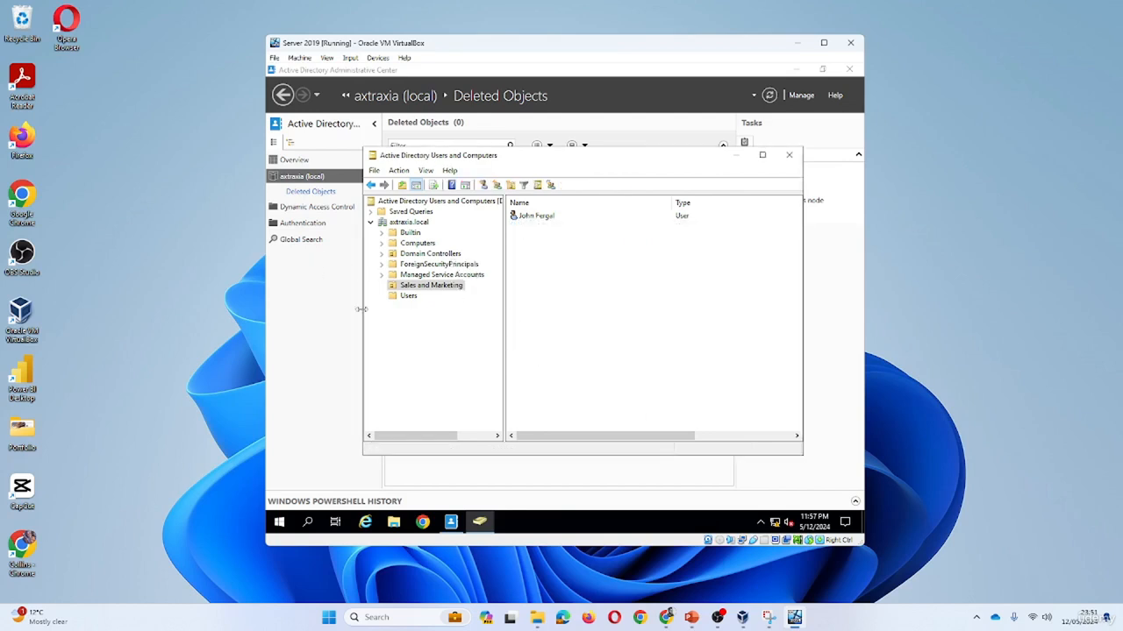
Refresh Deleted Objects in the Administrative Center and restore the deleted user to its original OU.
{"action": "left_click", "coordinate": [736, 155]}
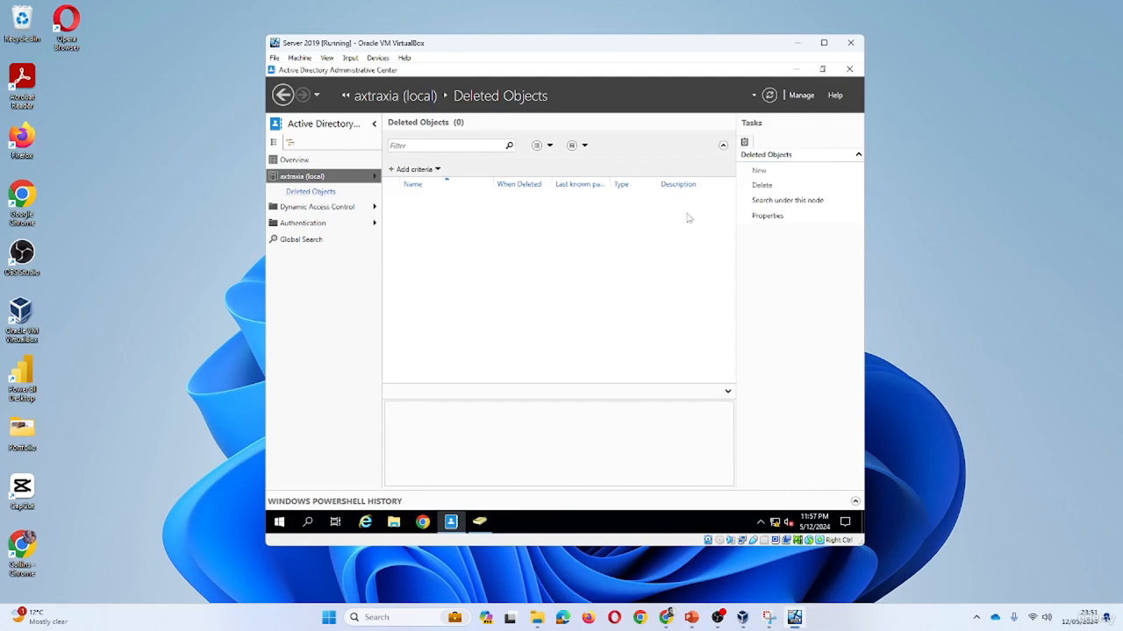
{"action": "left_click", "coordinate": [769, 96]}
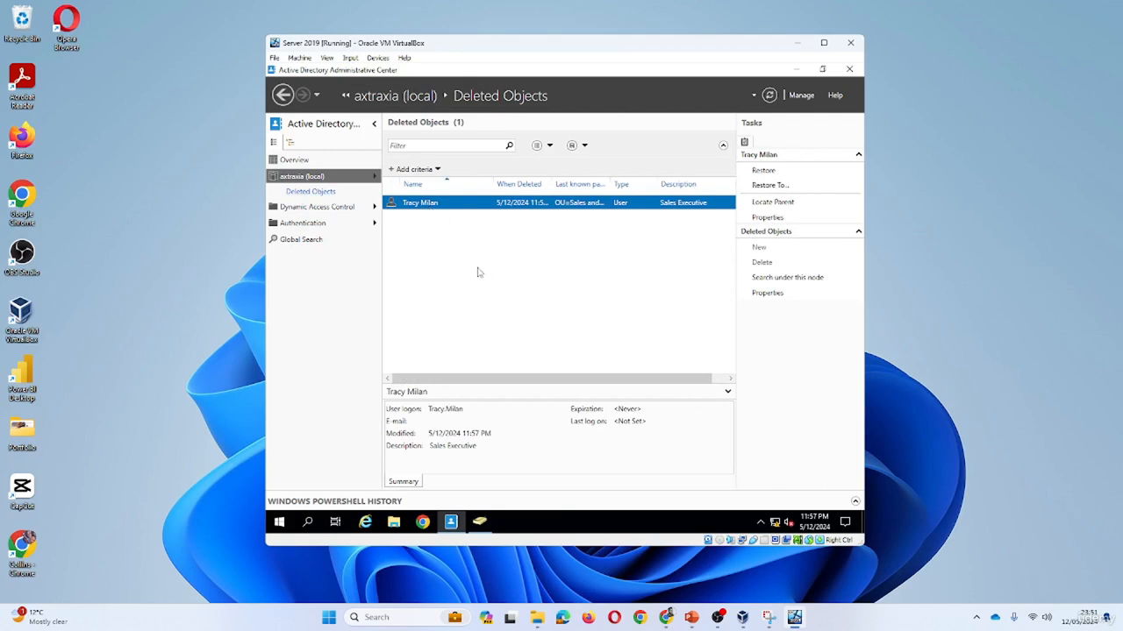
{"action": "right_click", "coordinate": [428, 204]}
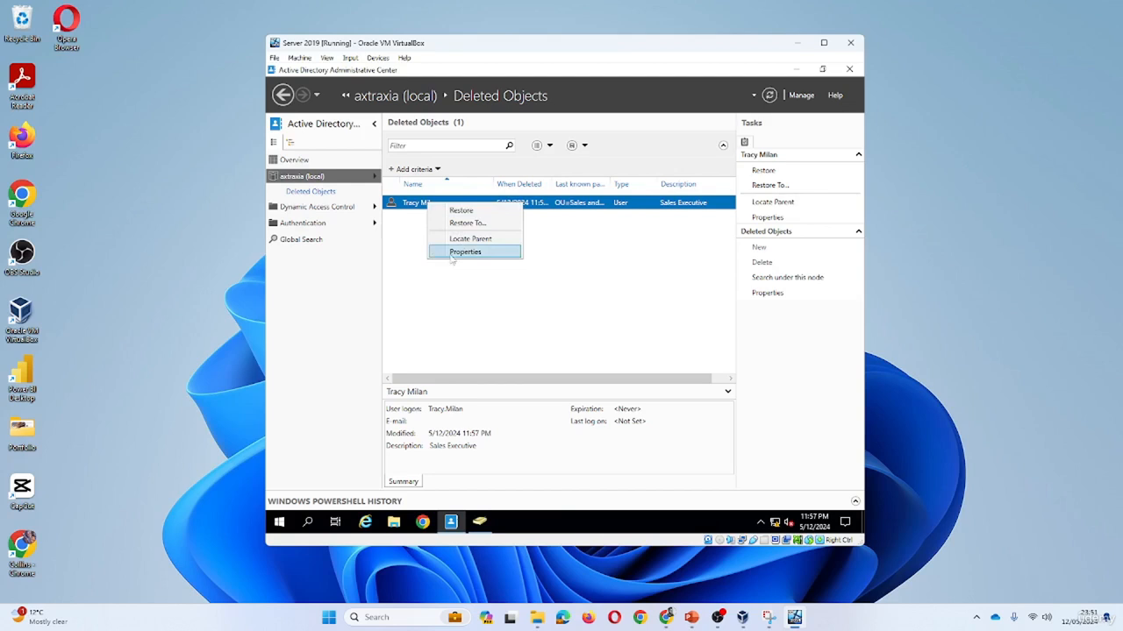
{"action": "left_click", "coordinate": [481, 213]}
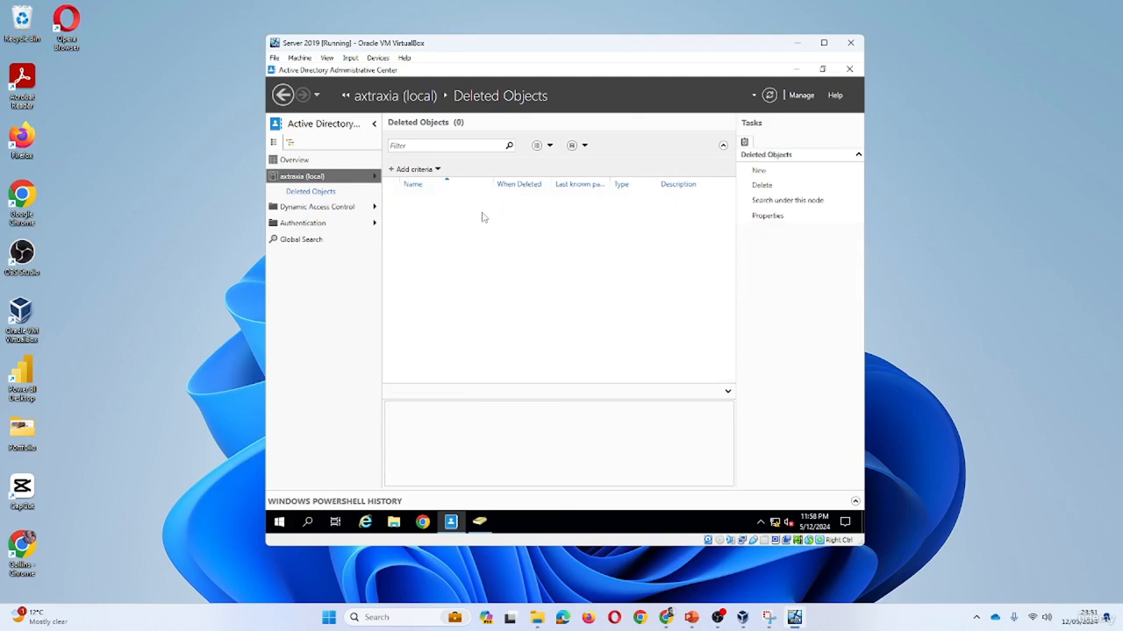
Refresh the Sales and Marketing list so the restored Sales Executive user appears beside the original.
{"action": "left_click", "coordinate": [474, 524]}
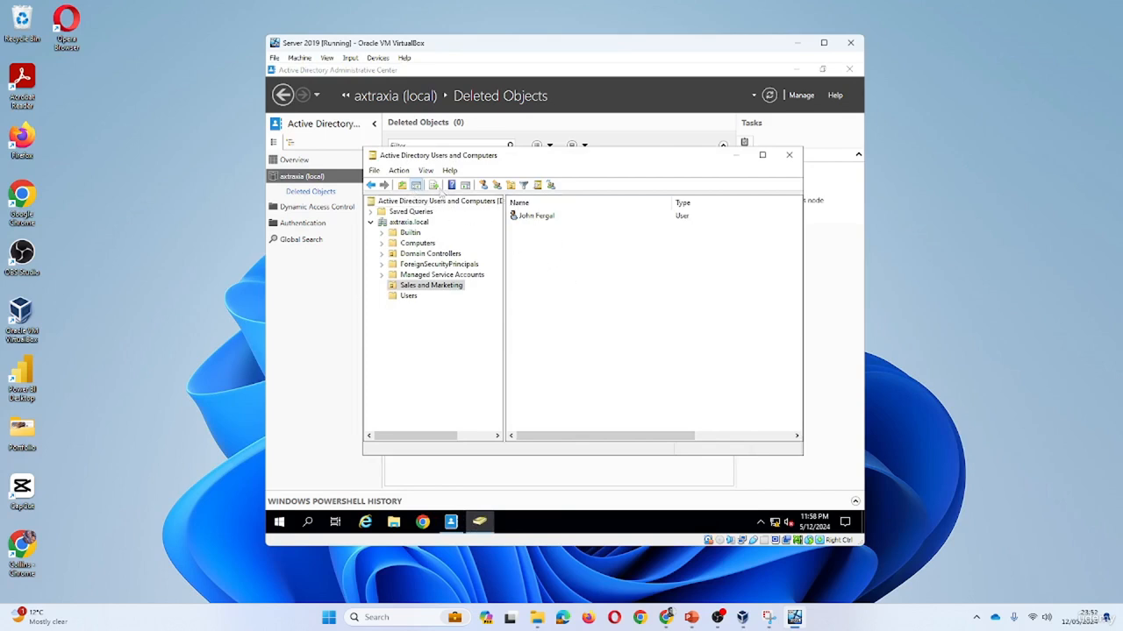
{"action": "right_click", "coordinate": [582, 261]}
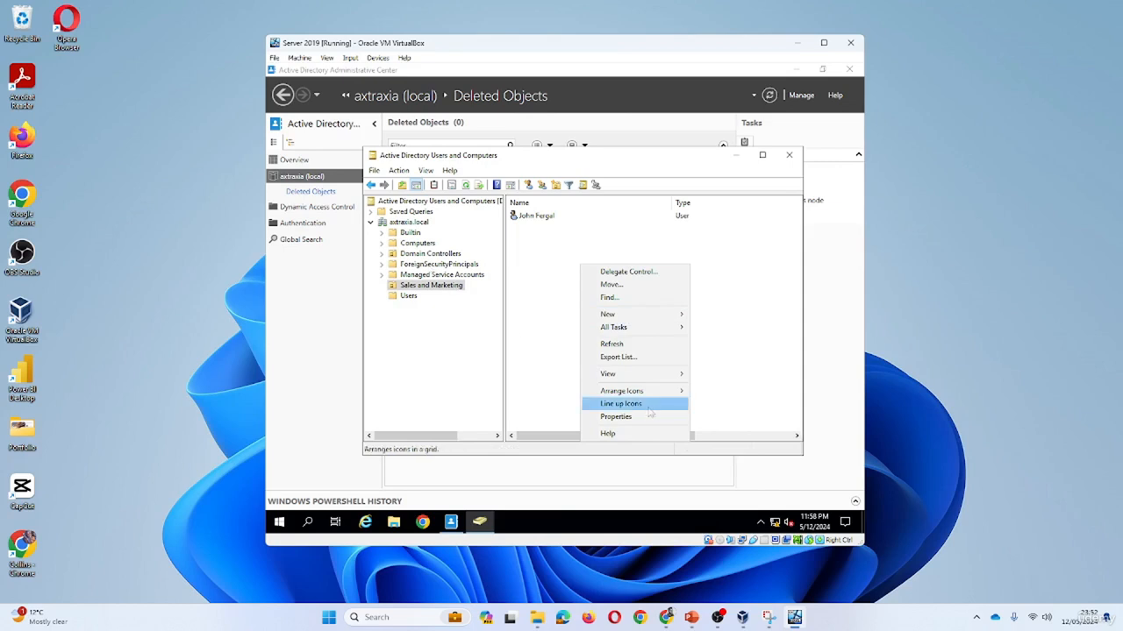
{"action": "left_click", "coordinate": [630, 345]}
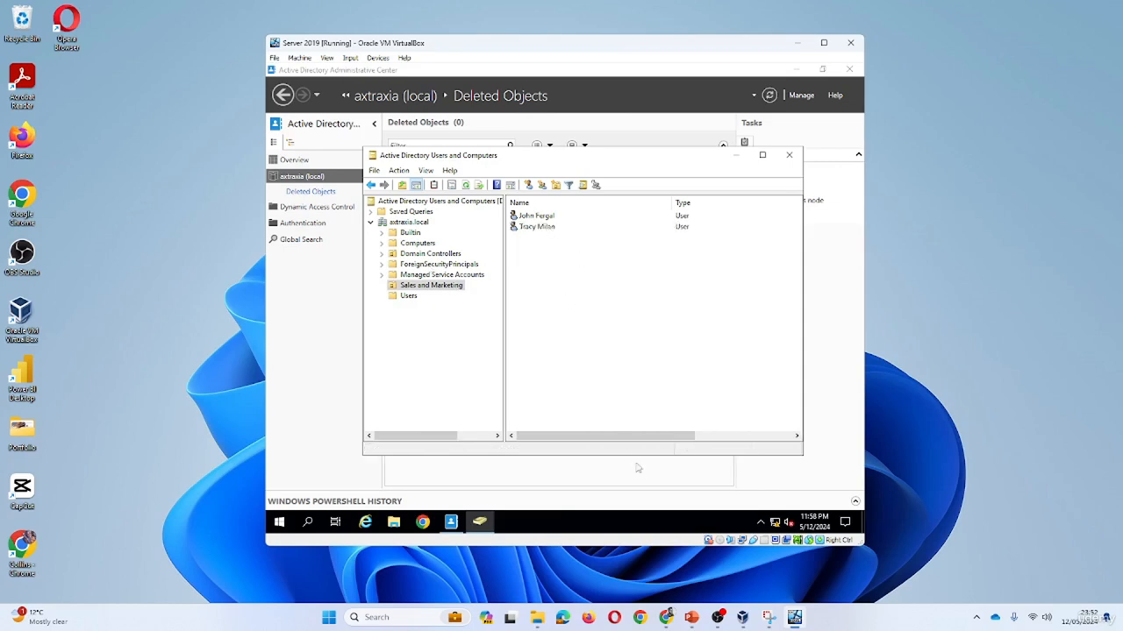
{"action": "left_click_drag", "start_coordinate": [656, 437], "coordinate": [592, 439]}
Create another user copied from the restored account, entering its first name, logon name and account password.
{"action": "right_click", "coordinate": [547, 228]}
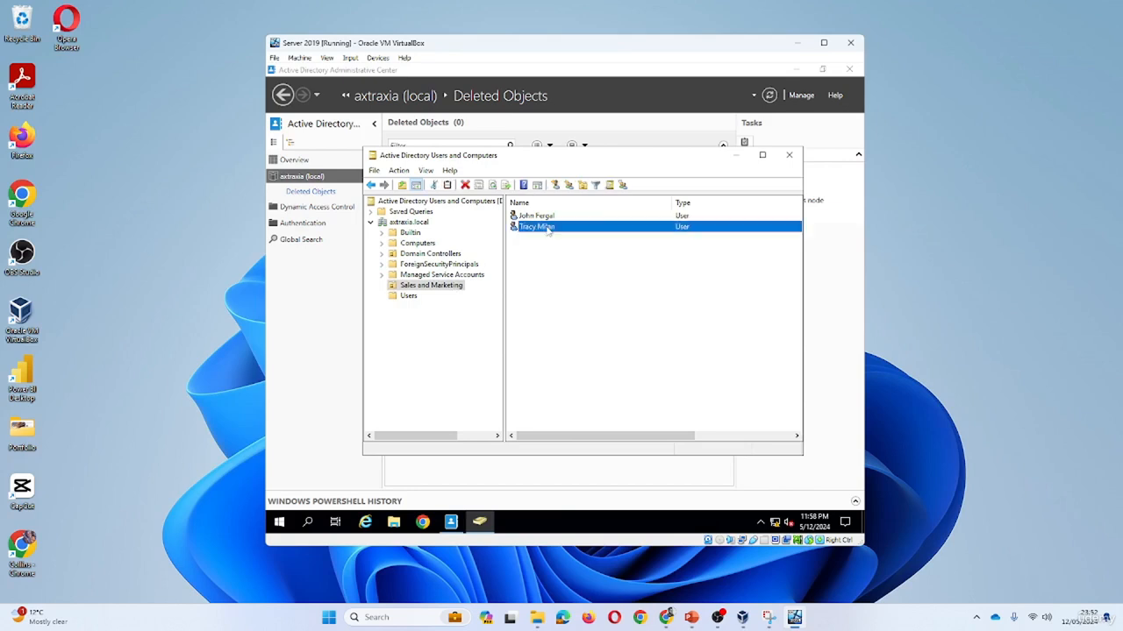
{"action": "left_click", "coordinate": [576, 234]}
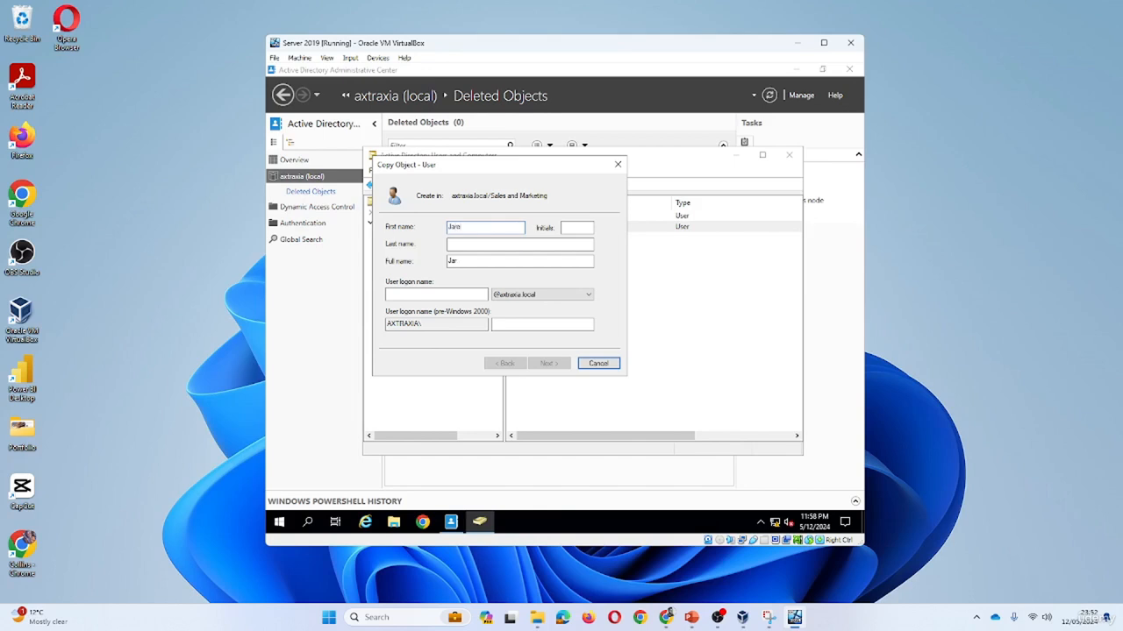
{"action": "type", "text": "Jared"}
{"action": "key", "text": "Tab"}
{"action": "left_click", "coordinate": [446, 294]}
{"action": "type", "text": "Jare"}
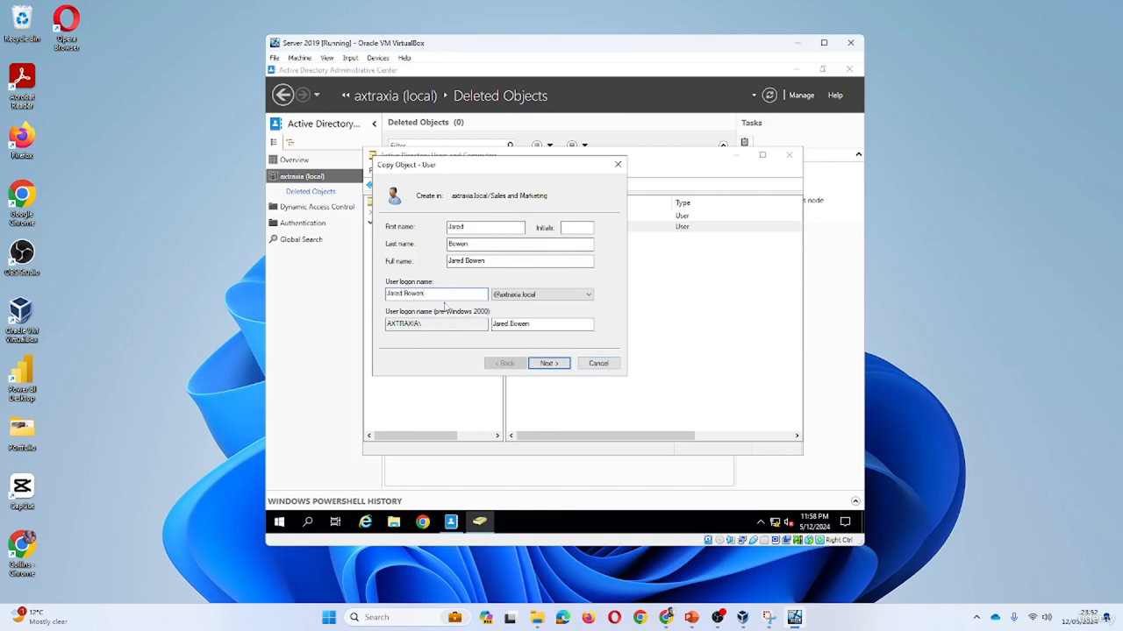
{"action": "left_click", "coordinate": [540, 364]}
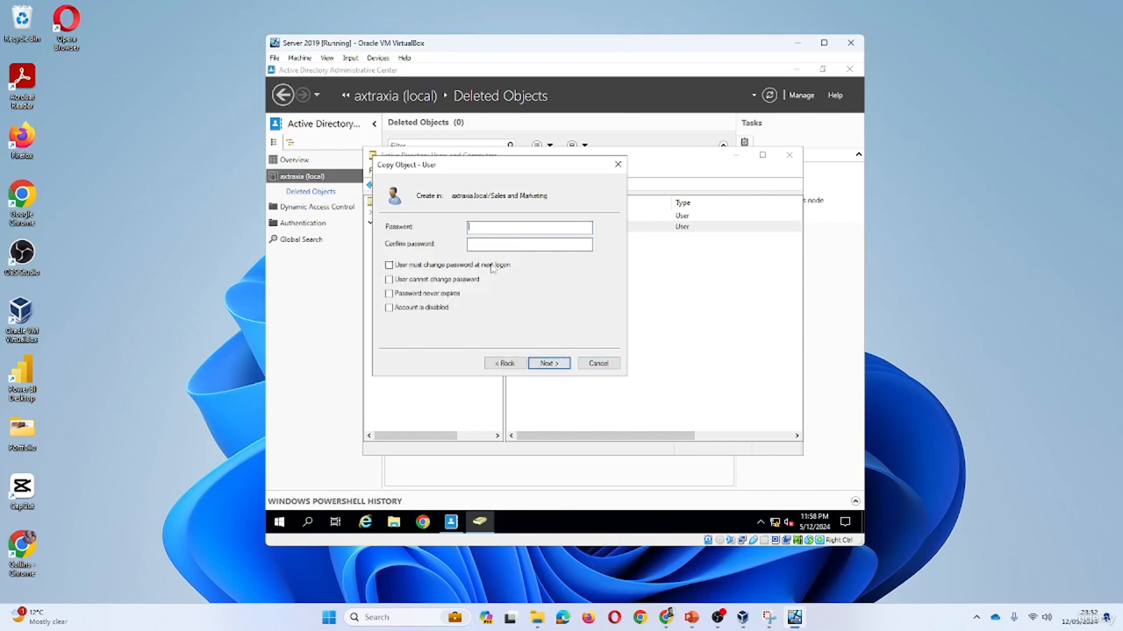
{"action": "type", "text": "P@ssw0rd"}
{"action": "key", "text": "Tab"}
{"action": "type", "text": "P@ssw0rd"}
{"action": "left_click", "coordinate": [549, 364]}
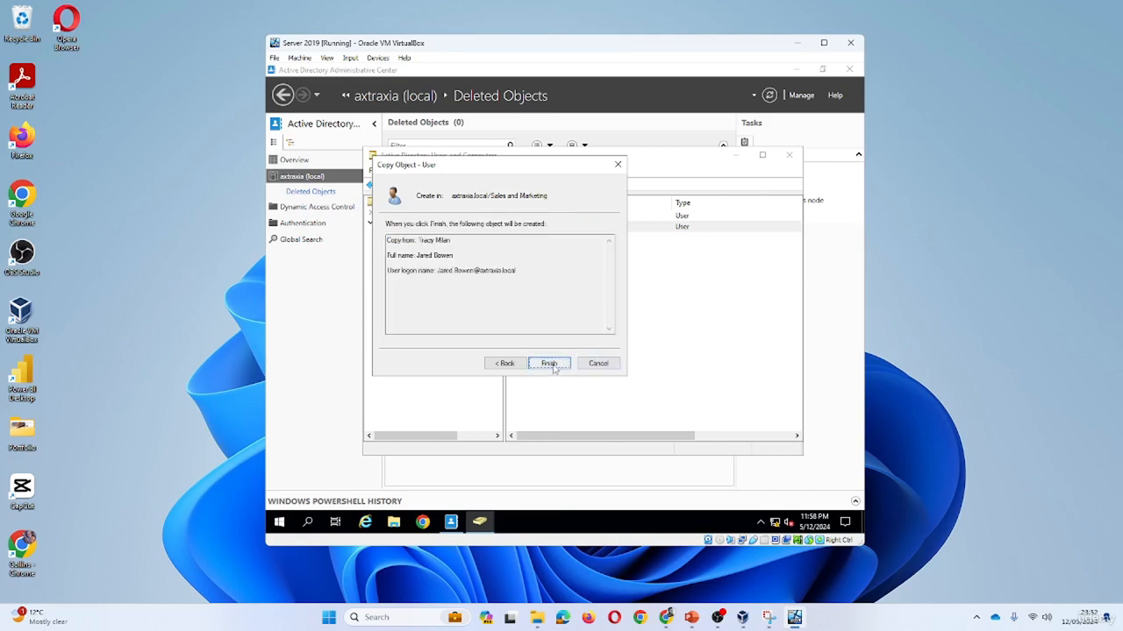
{"action": "left_click", "coordinate": [549, 363]}
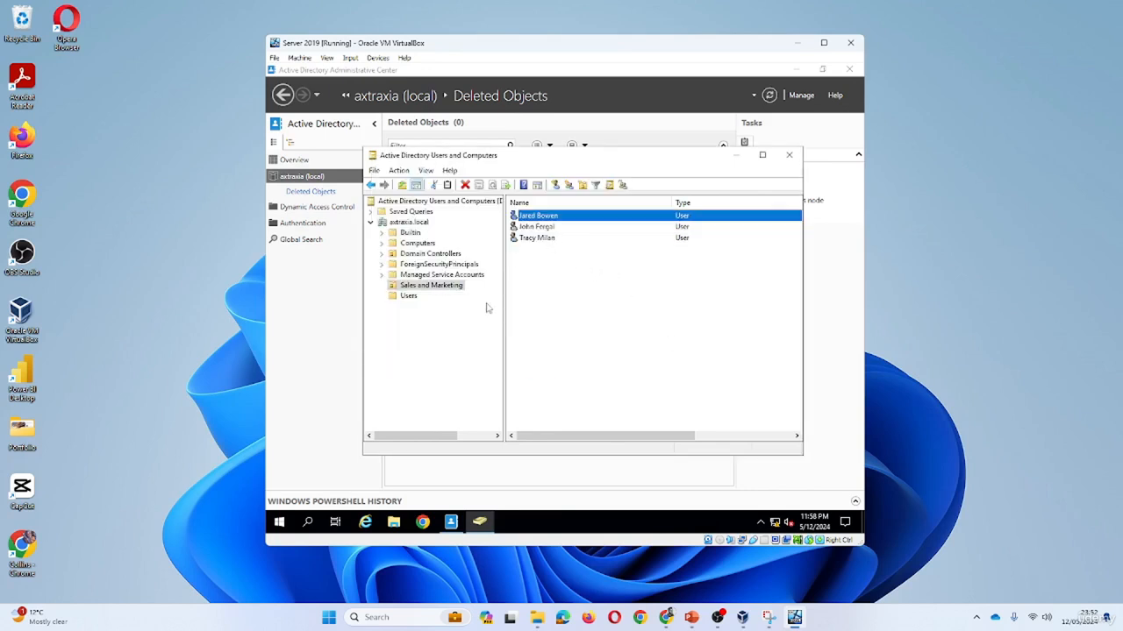
Create a new organizational unit named Developers directly under the domain.
{"action": "right_click", "coordinate": [419, 223]}
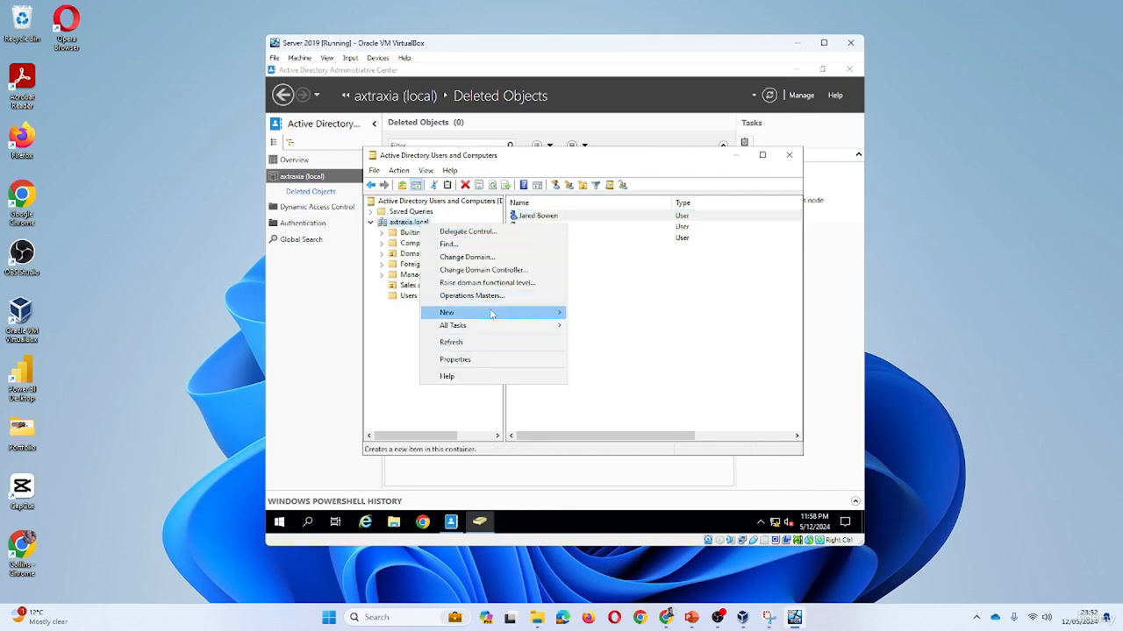
{"action": "mouse_move", "coordinate": [501, 314]}
{"action": "left_click", "coordinate": [614, 403]}
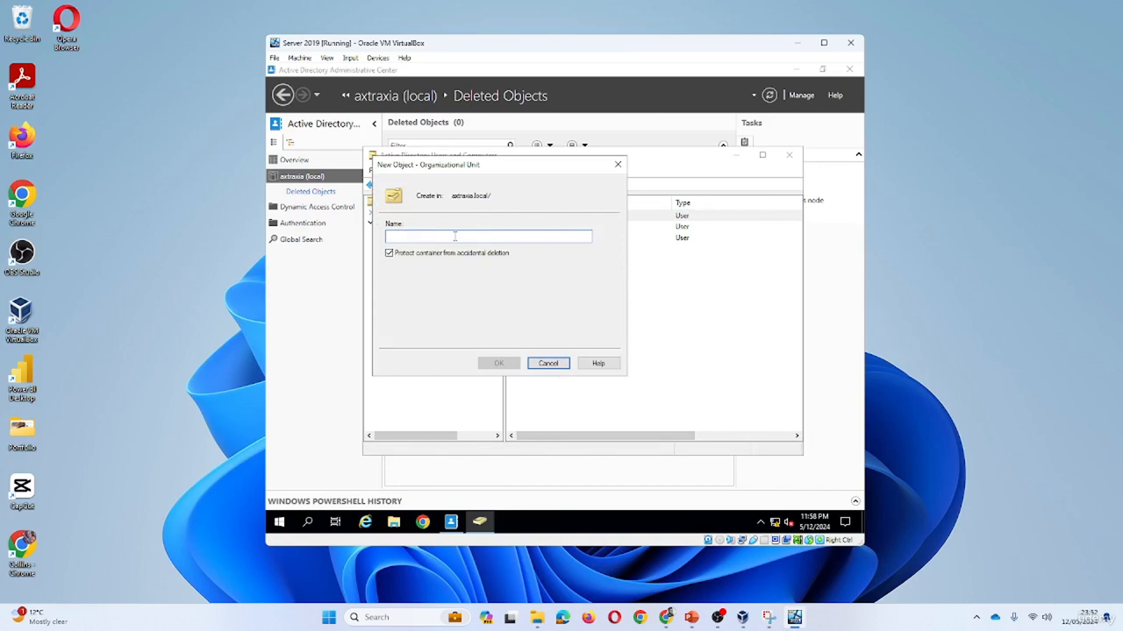
{"action": "type", "text": "S"}
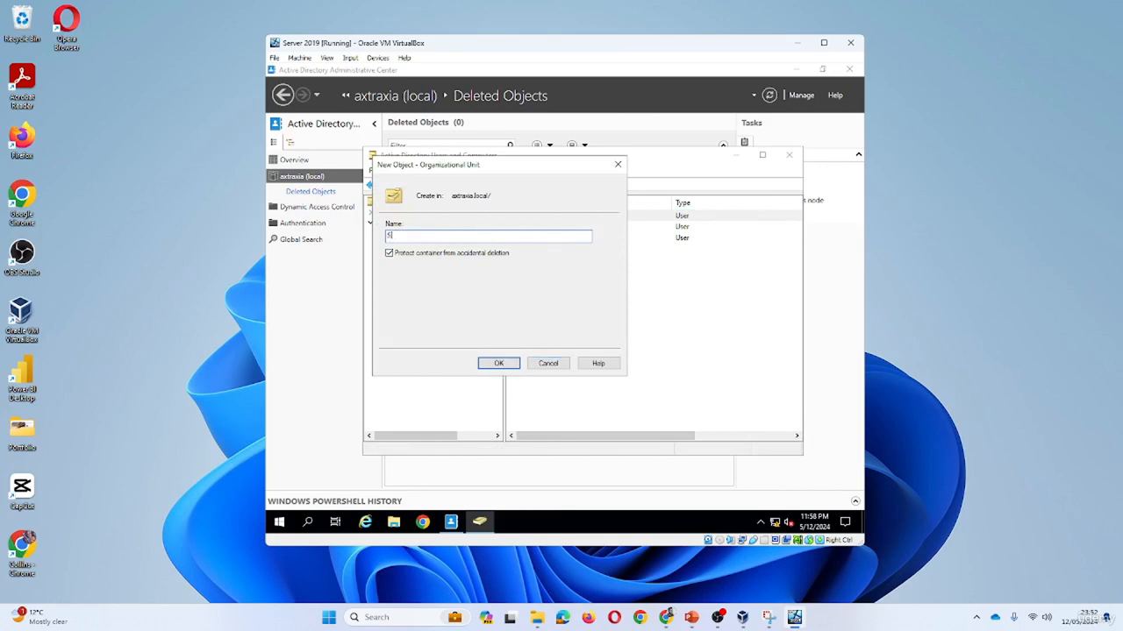
{"action": "type", "text": "of"}
{"action": "key", "text": "BackSpace"}
{"action": "key", "text": "BackSpace"}
{"action": "key", "text": "BackSpace"}
{"action": "type", "text": "S"}
{"action": "key", "text": "BackSpace"}
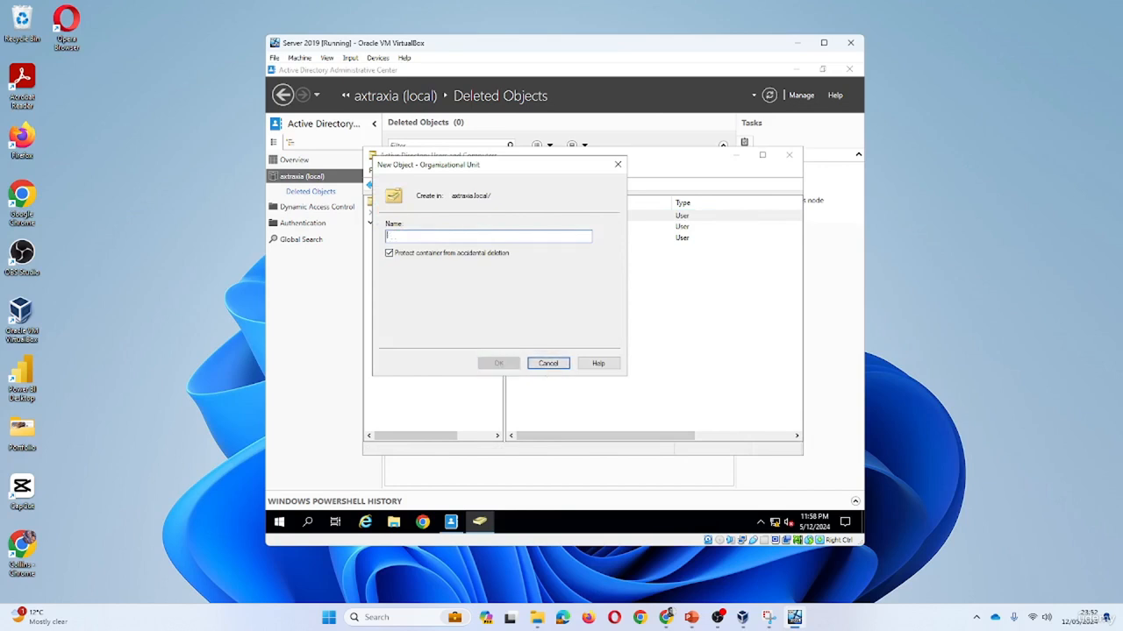
{"action": "type", "text": "Developers"}
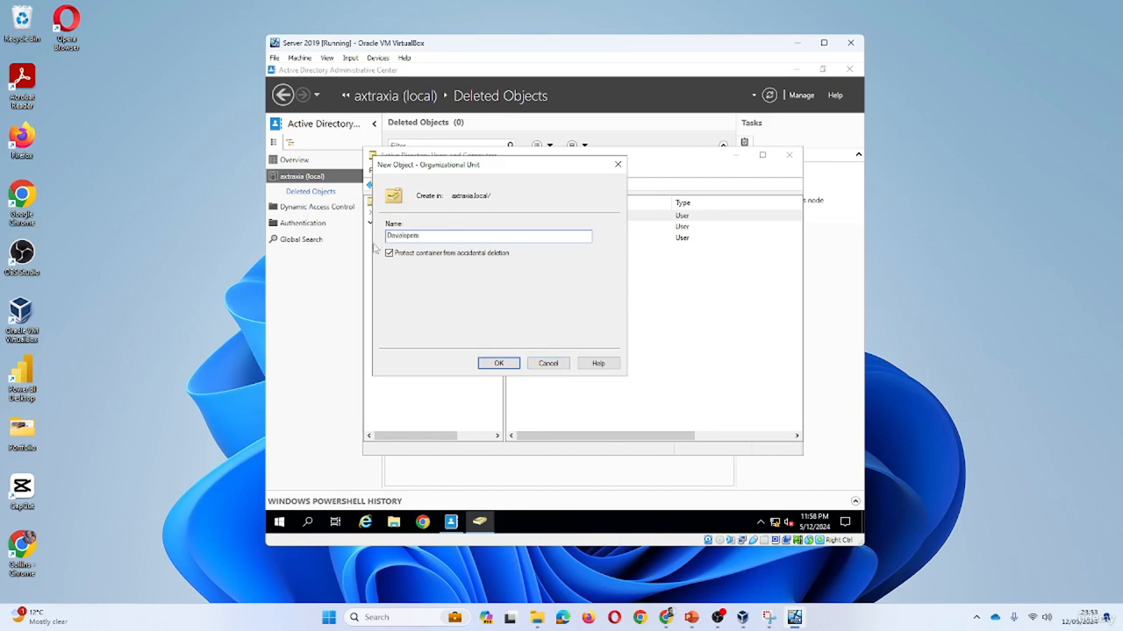
{"action": "left_click", "coordinate": [507, 365]}
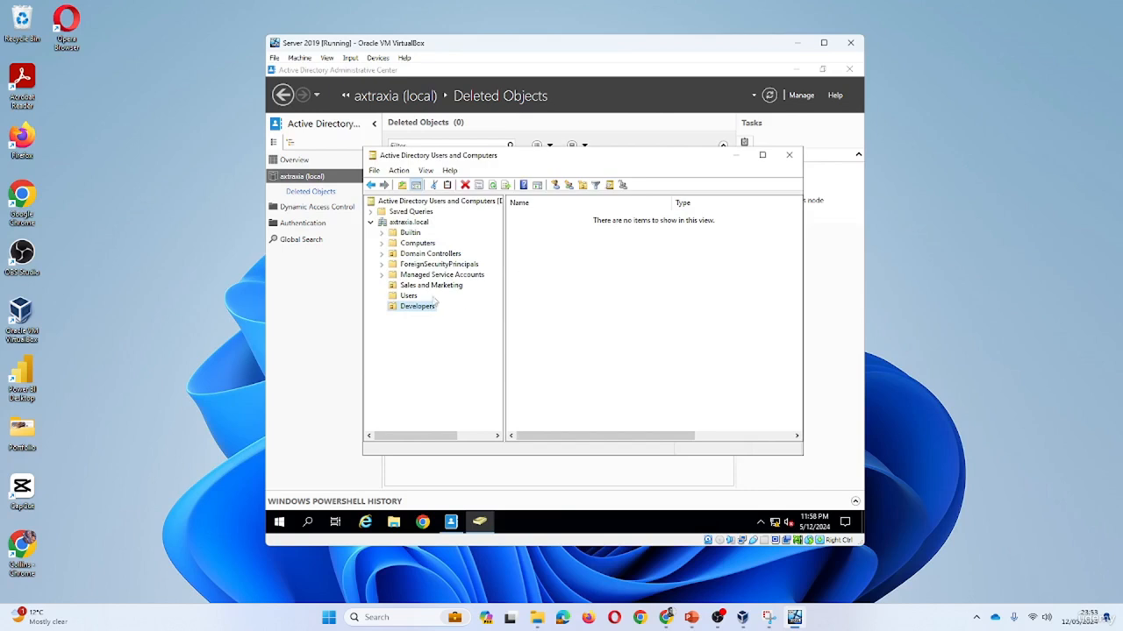
Move the third user from Sales and Marketing into Developers and open its properties.
{"action": "left_click", "coordinate": [428, 286]}
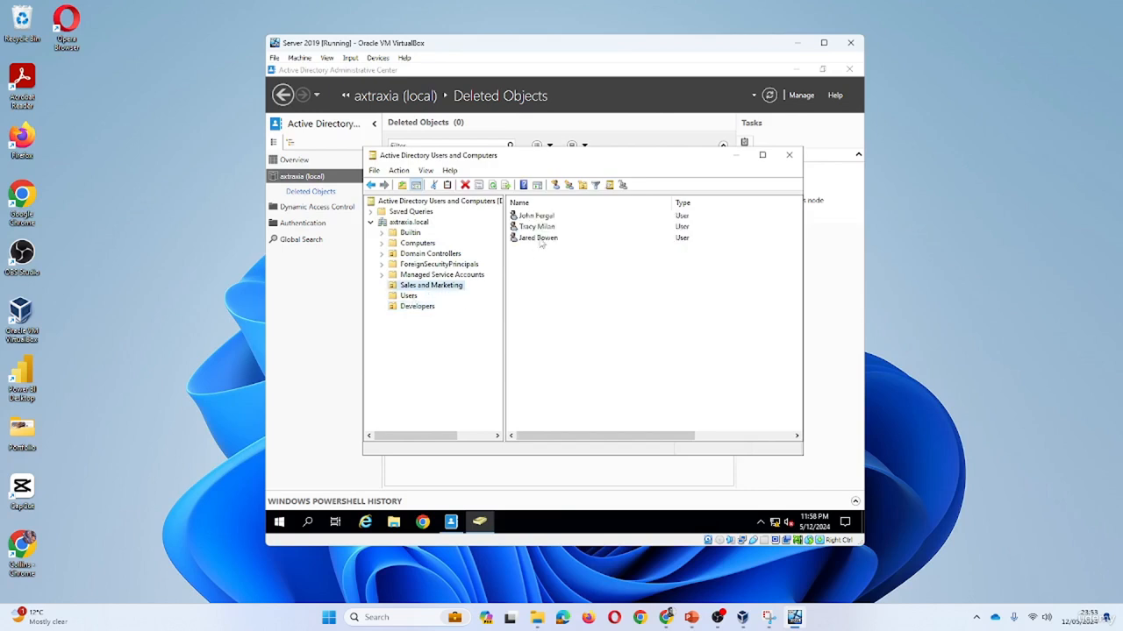
{"action": "left_click_drag", "start_coordinate": [538, 238], "coordinate": [421, 307]}
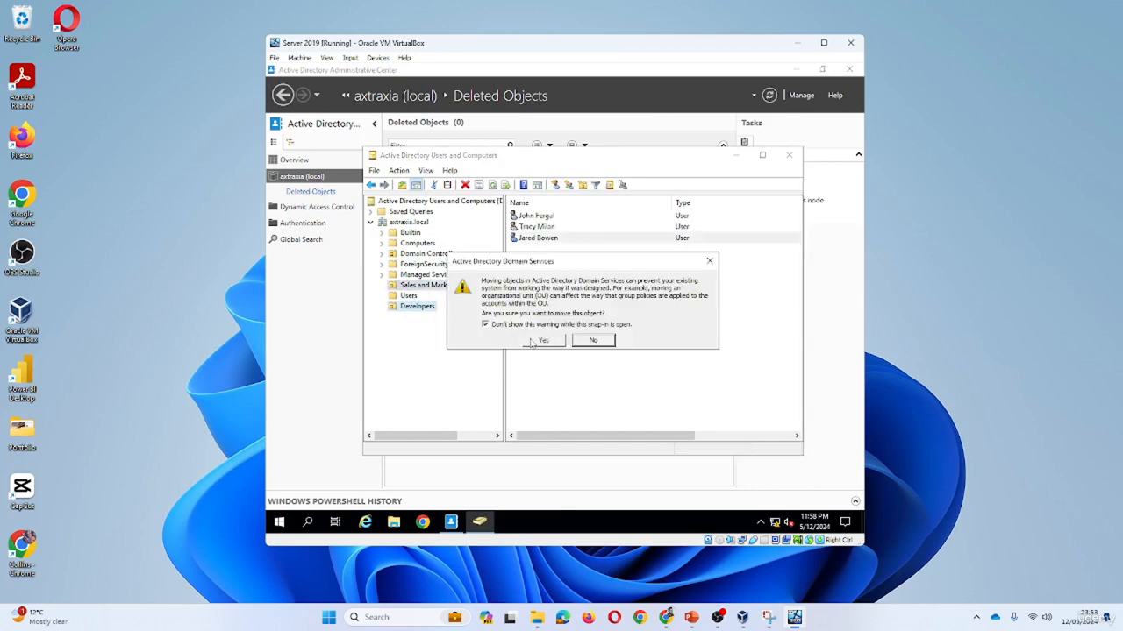
{"action": "left_click", "coordinate": [533, 342]}
{"action": "left_click", "coordinate": [424, 309]}
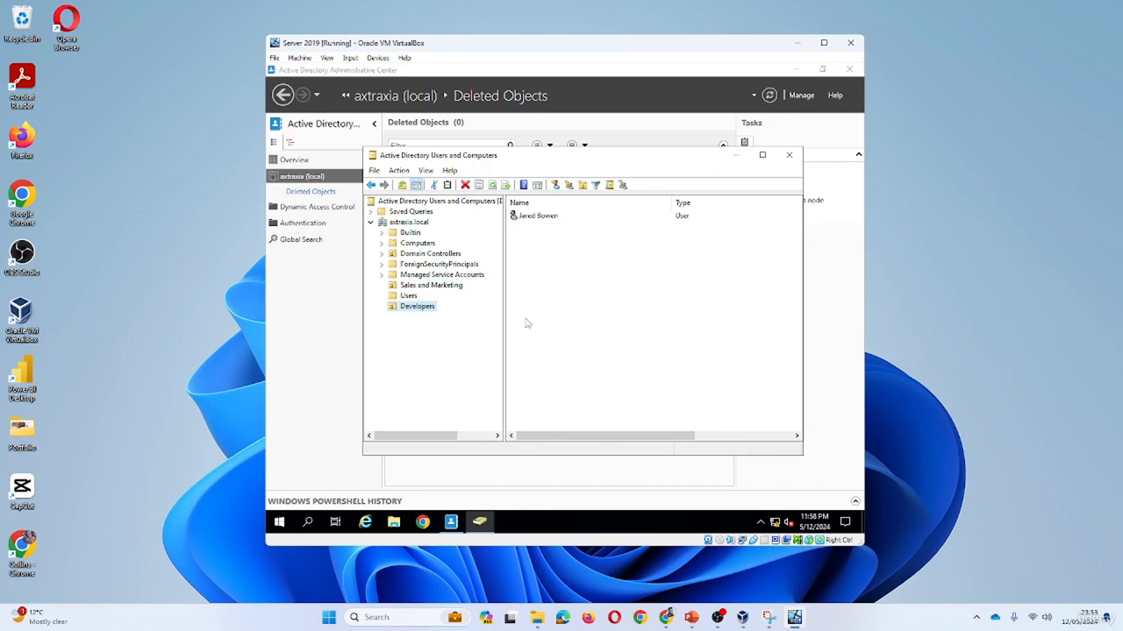
{"action": "double_click", "coordinate": [537, 216]}
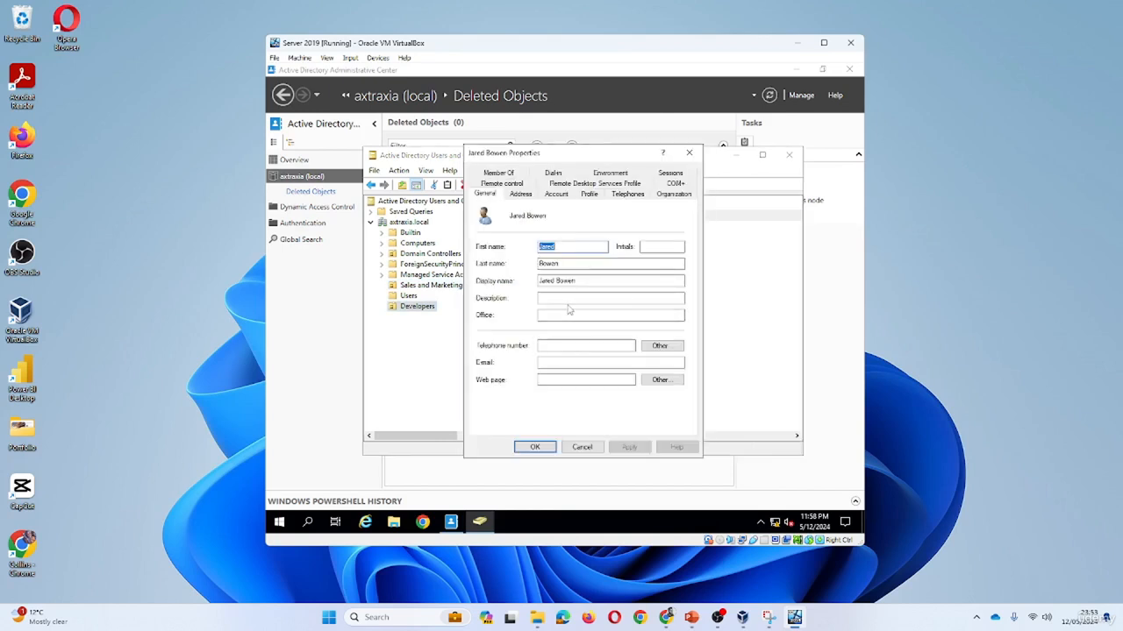
Set the user's Description and Job Title to 'Software Engineer'.
{"action": "left_click", "coordinate": [572, 299]}
{"action": "type", "text": "Software Engineer"}
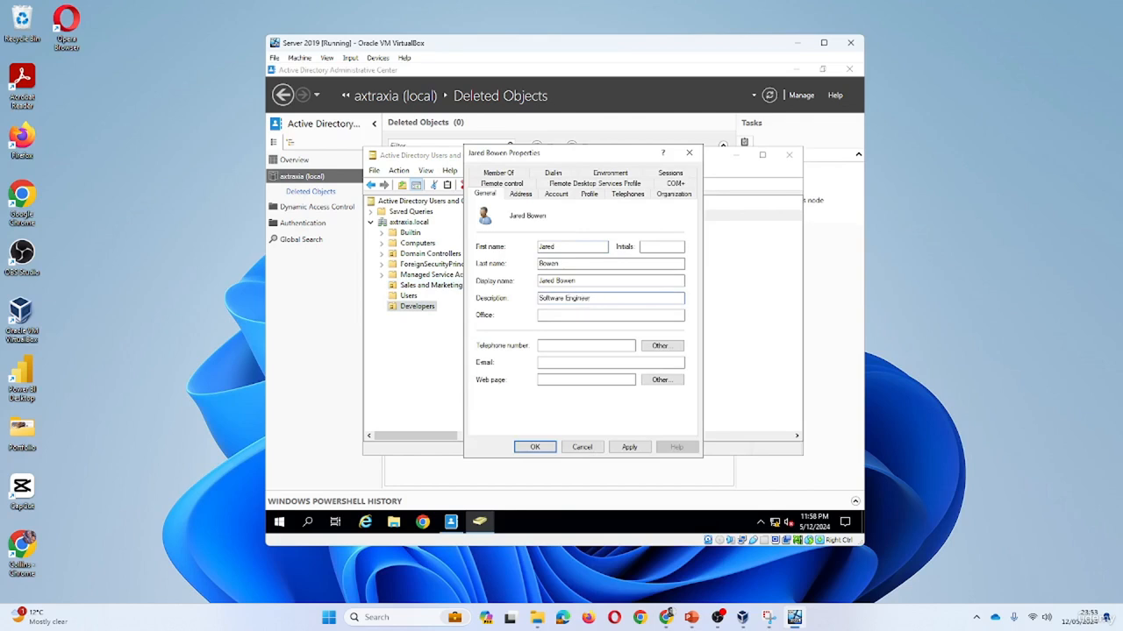
{"action": "key", "text": "ctrl+a"}
{"action": "key", "text": "ctrl+c"}
{"action": "left_click", "coordinate": [674, 194]}
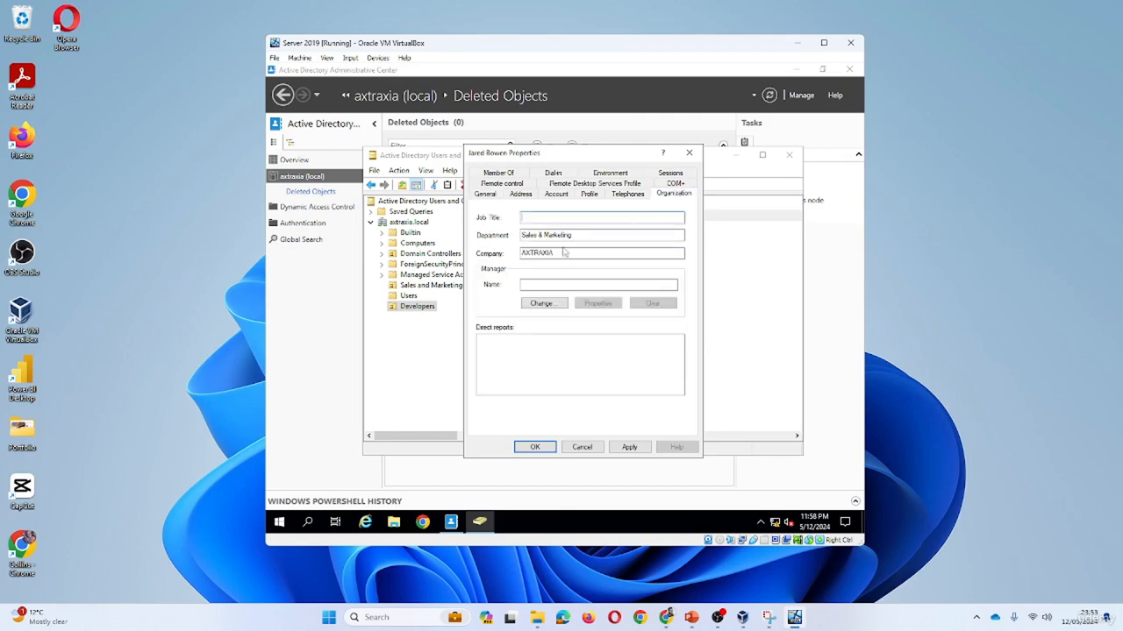
{"action": "key", "text": "ctrl+v"}
{"action": "left_click", "coordinate": [629, 448]}
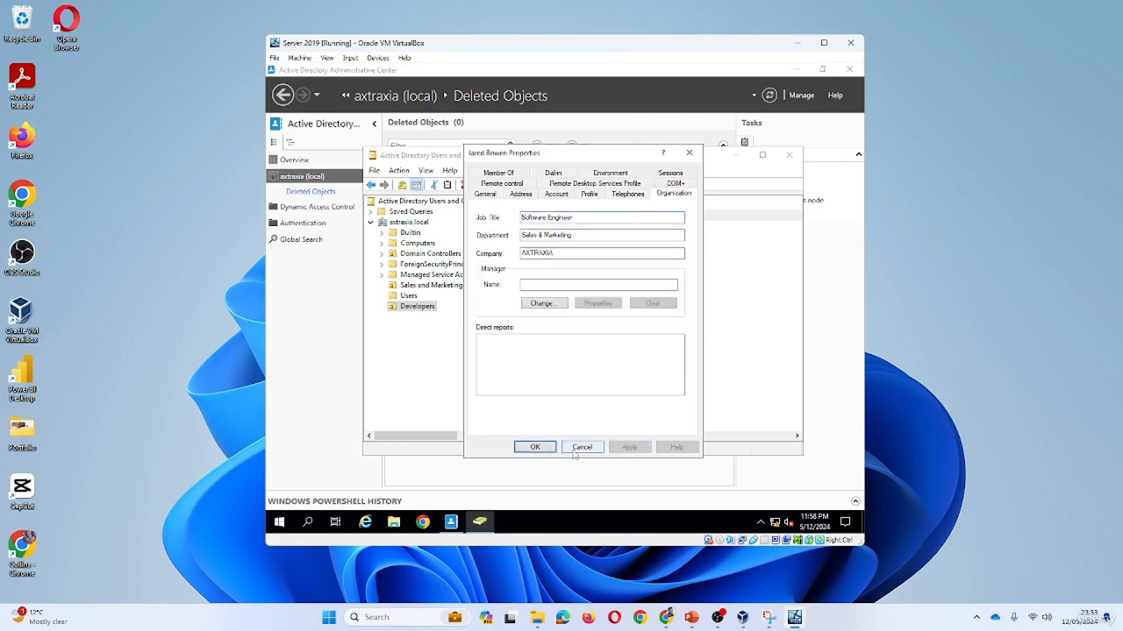
{"action": "left_click", "coordinate": [535, 447]}
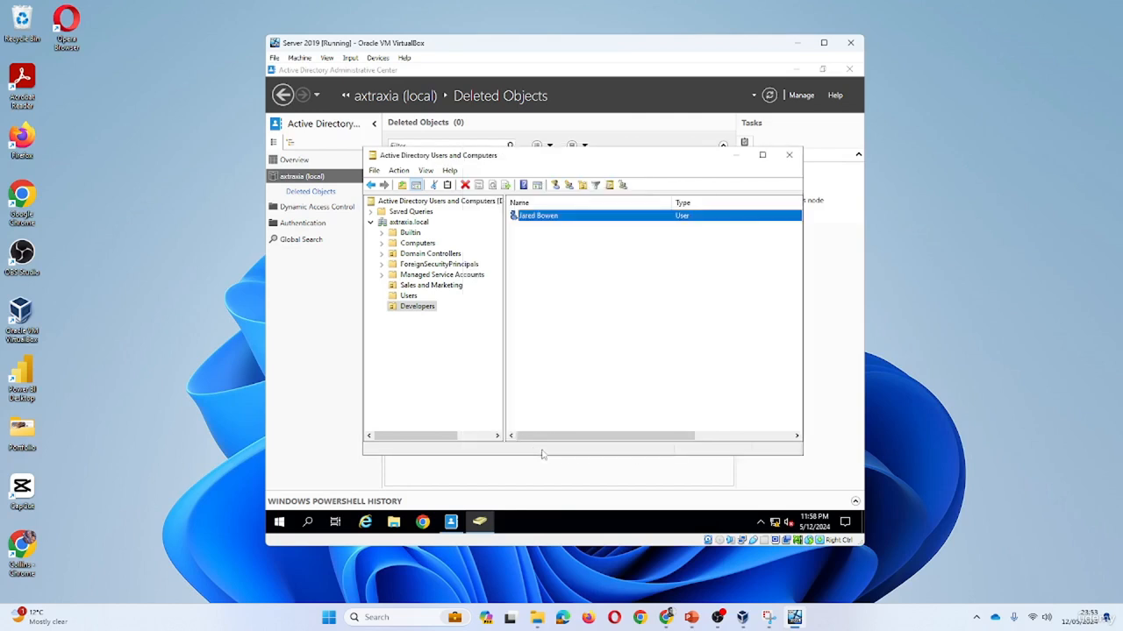
Set Company to AXTRAXIA and change the department from Sales & Marketing to one beginning with Dev.
{"action": "double_click", "coordinate": [548, 216]}
{"action": "left_click", "coordinate": [668, 185]}
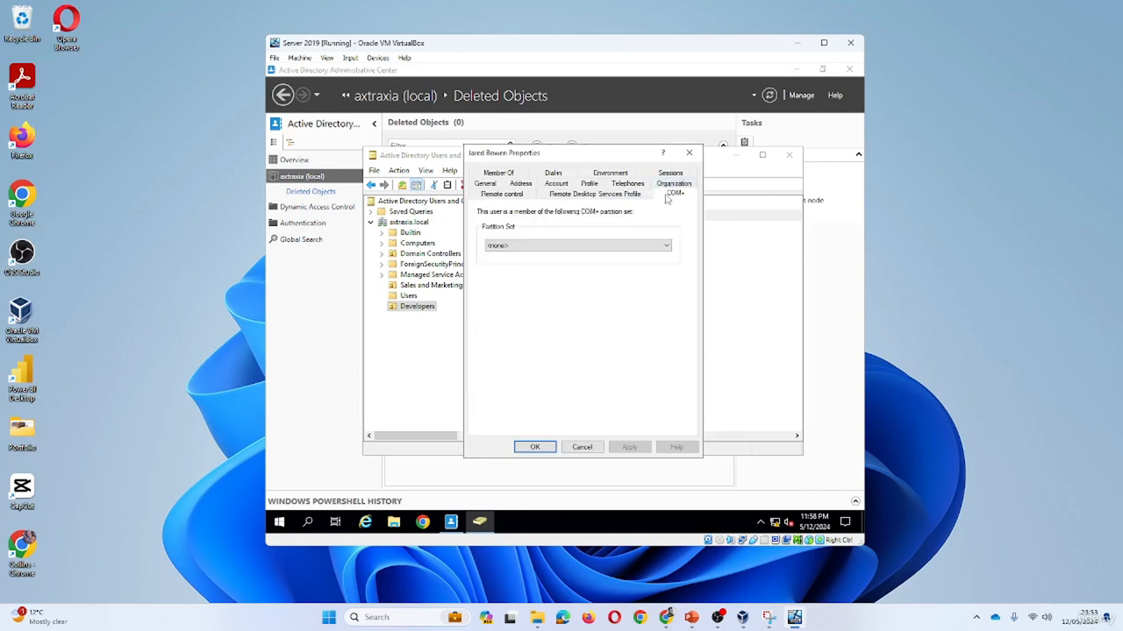
{"action": "left_click", "coordinate": [670, 183]}
{"action": "left_click", "coordinate": [572, 253]}
{"action": "type", "text": "AXTRAXIA"}
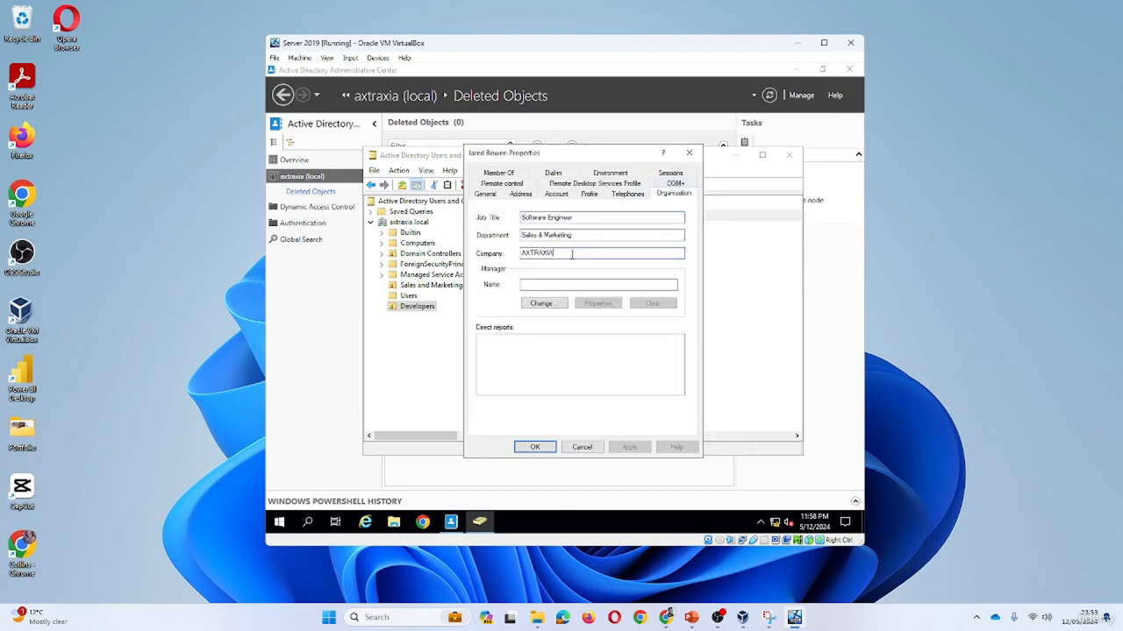
{"action": "left_click_drag", "start_coordinate": [555, 254], "coordinate": [484, 266]}
{"action": "left_click_drag", "start_coordinate": [600, 230], "coordinate": [520, 235]}
{"action": "type", "text": "Dev"}
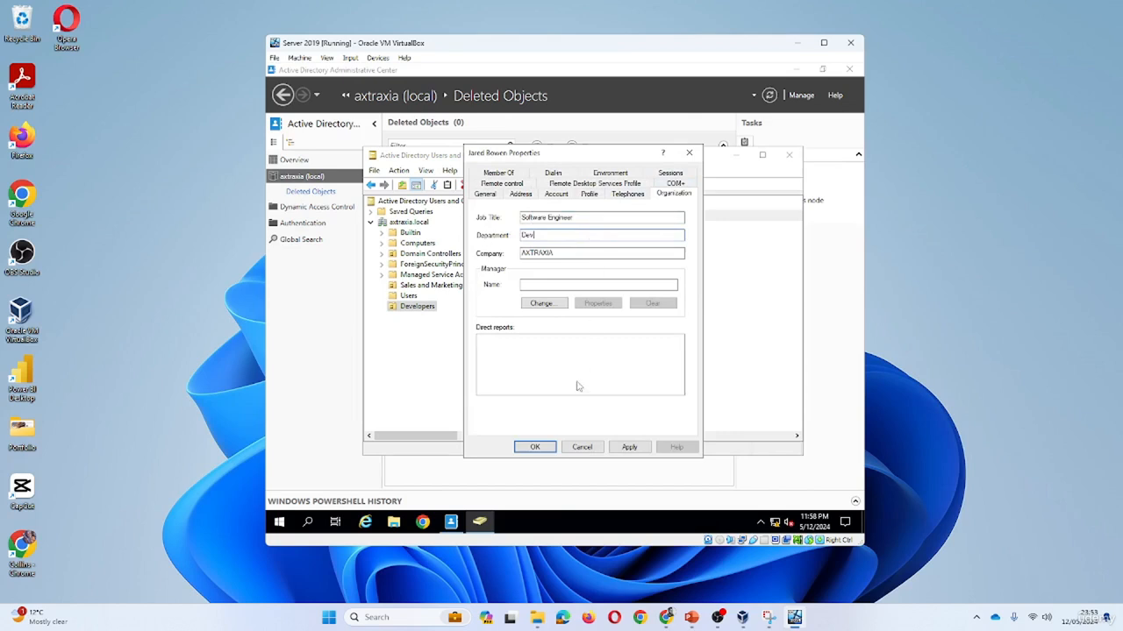
{"action": "left_click", "coordinate": [629, 447]}
{"action": "left_click", "coordinate": [534, 447]}
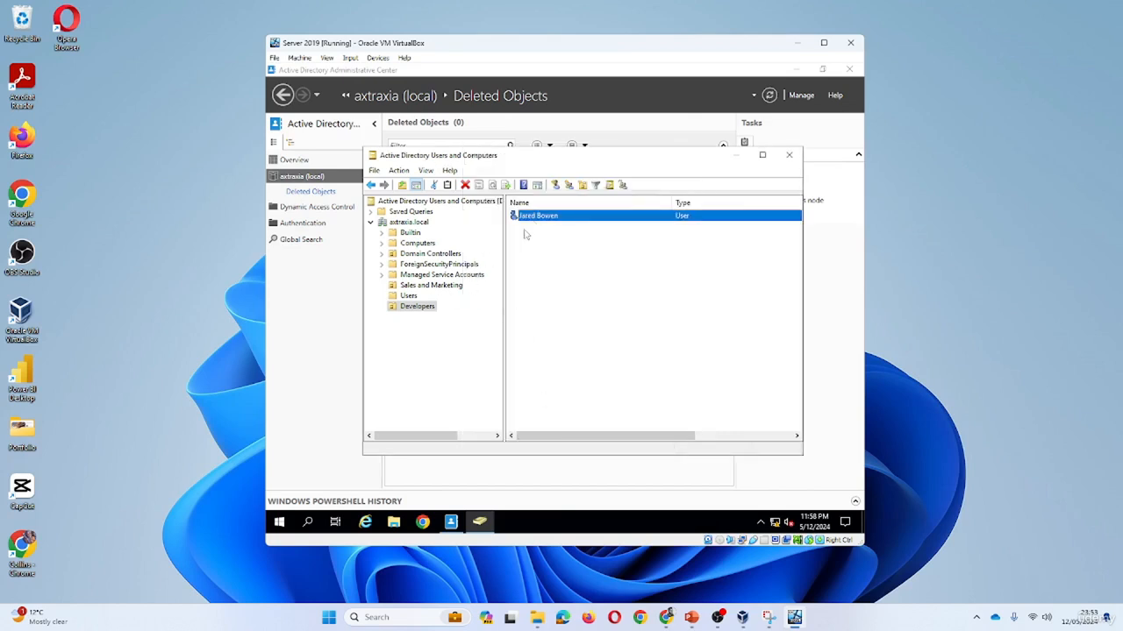
{"action": "left_click", "coordinate": [382, 279]}
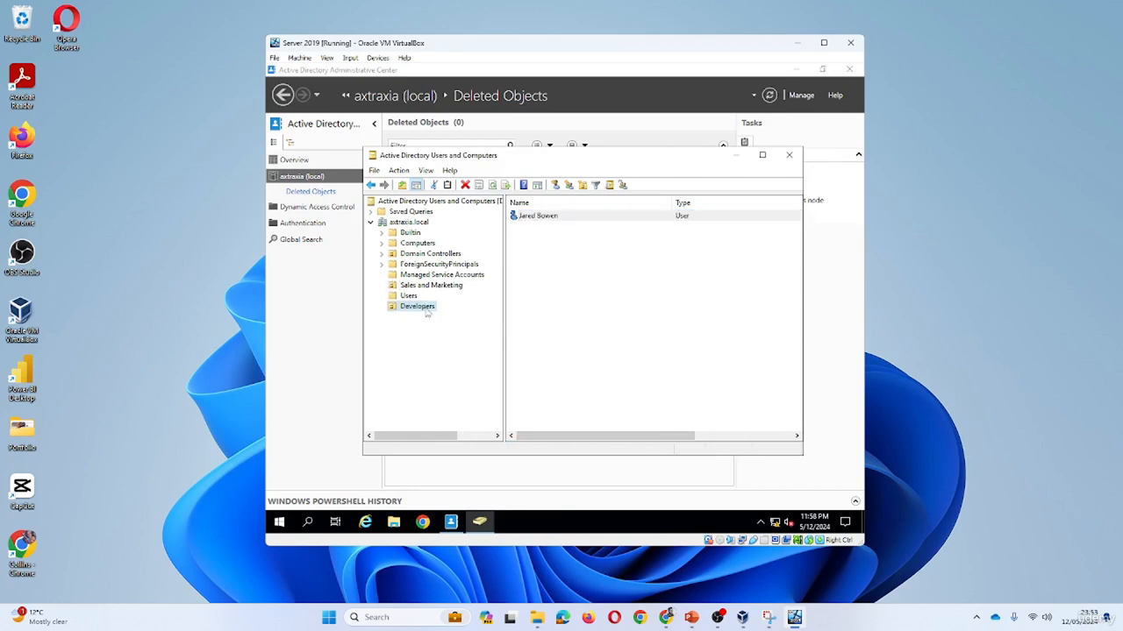
{"action": "right_click", "coordinate": [426, 309]}
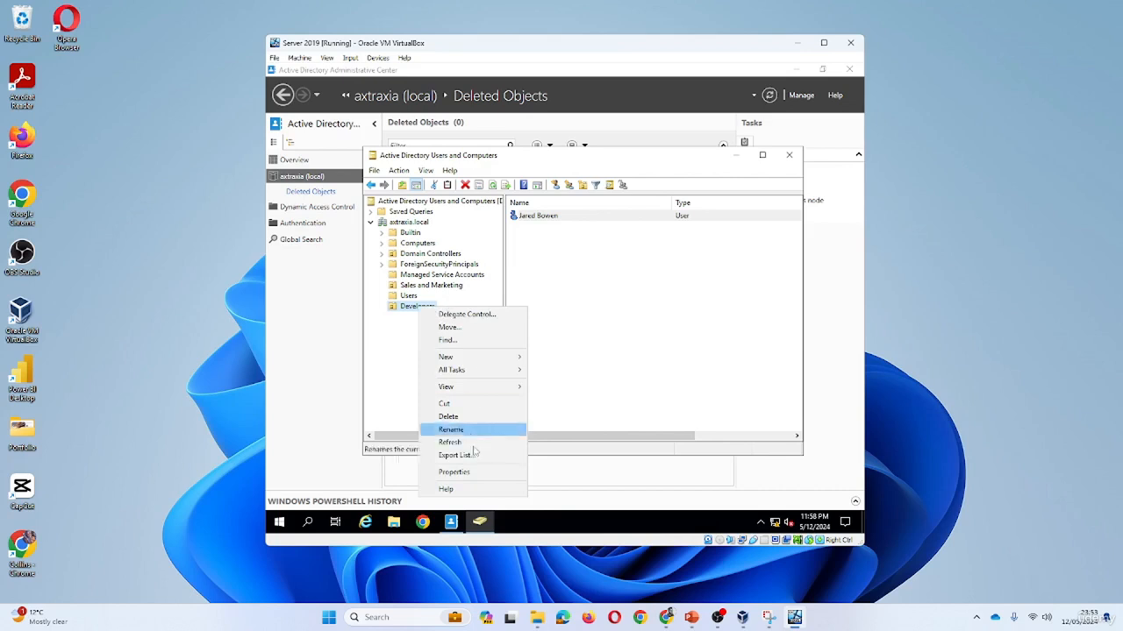
{"action": "left_click", "coordinate": [457, 418]}
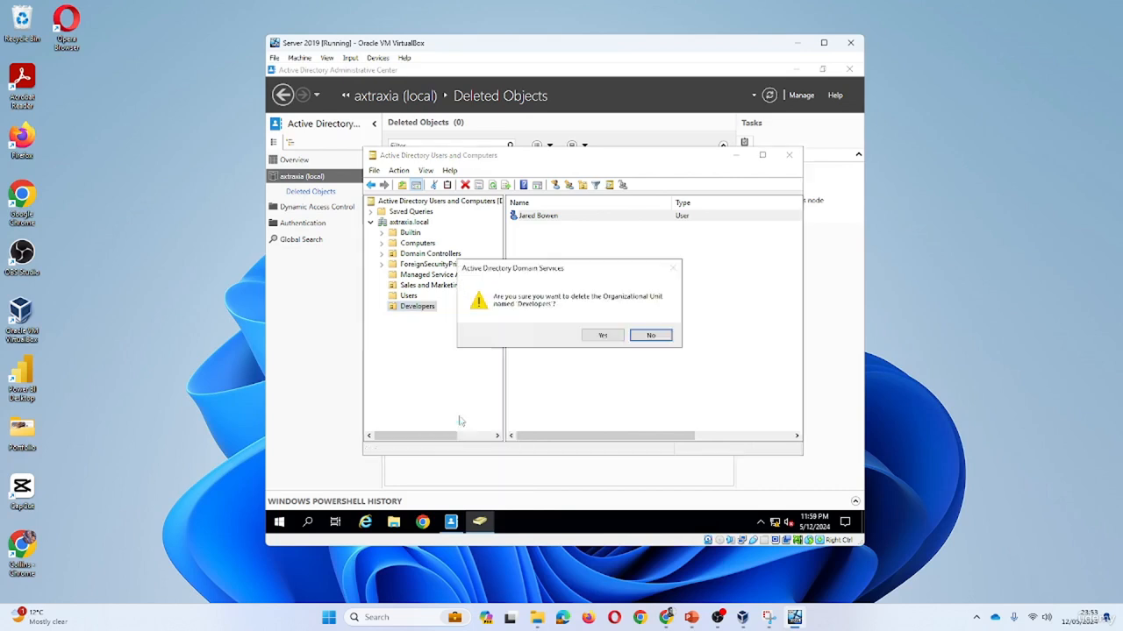
{"action": "left_click", "coordinate": [604, 334]}
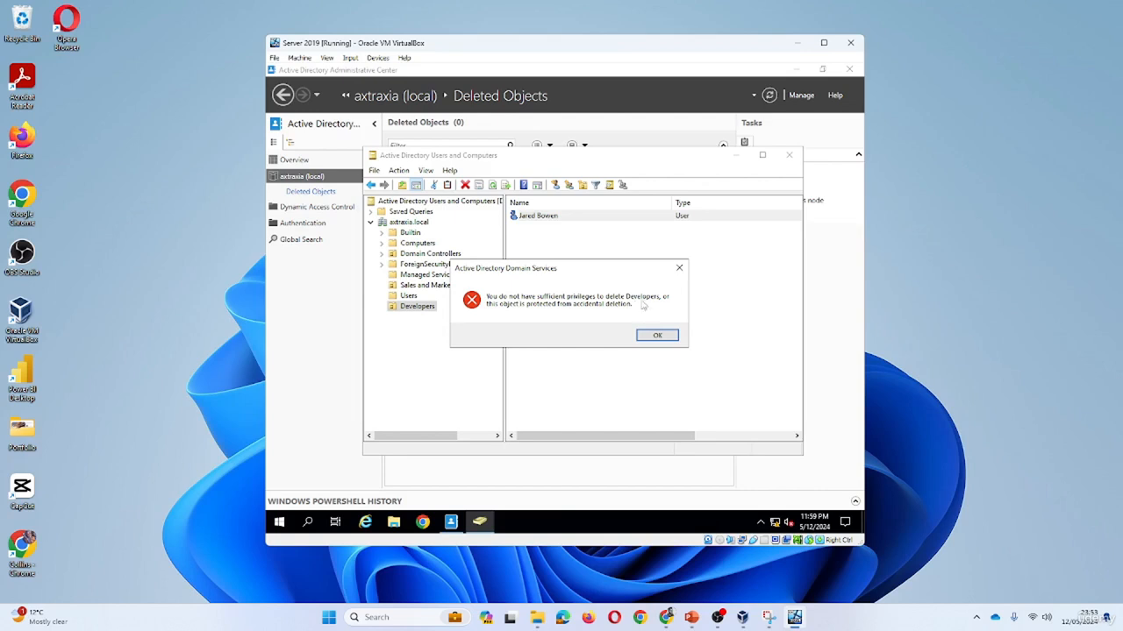
{"action": "left_click", "coordinate": [653, 335]}
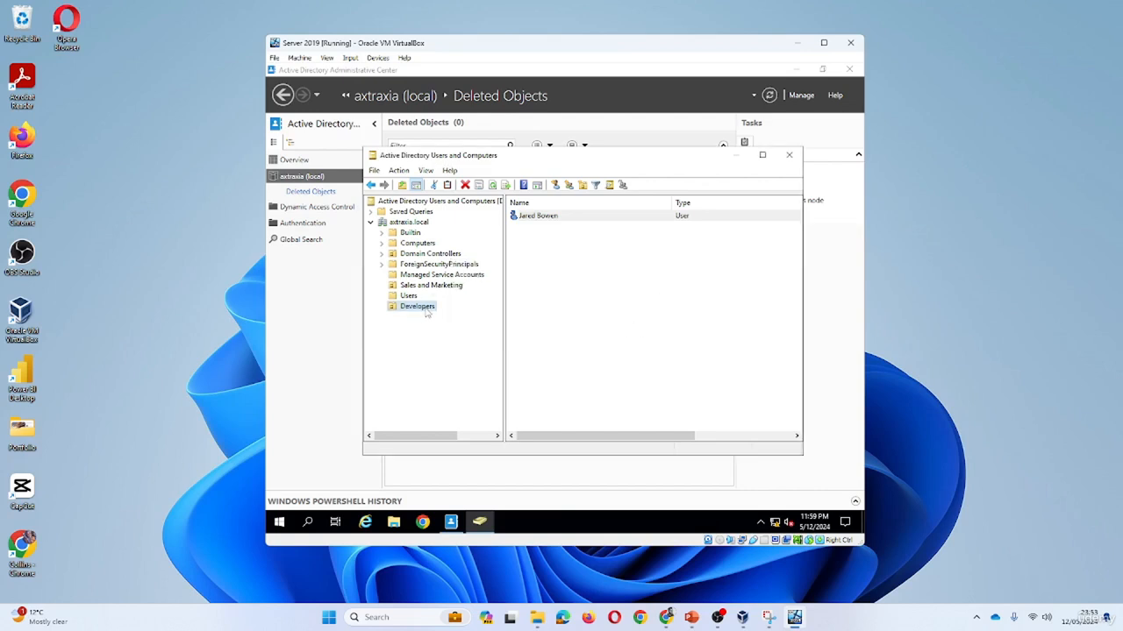
Add an unprotected organizational unit named 'Test Delete OU' under Developers.
{"action": "right_click", "coordinate": [427, 314]}
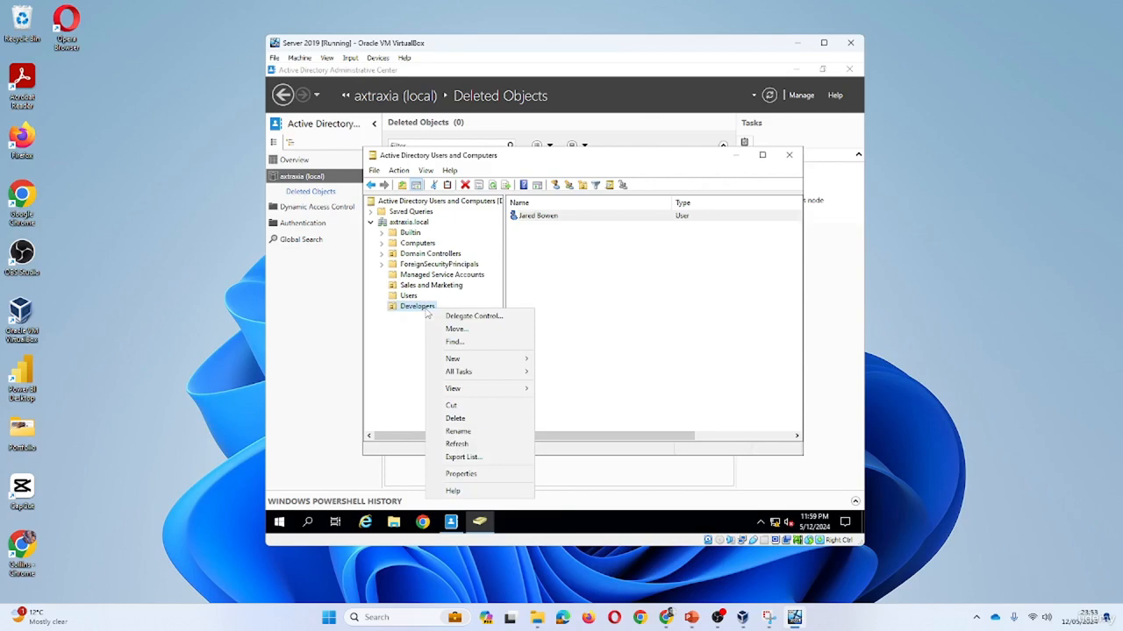
{"action": "left_click", "coordinate": [413, 327]}
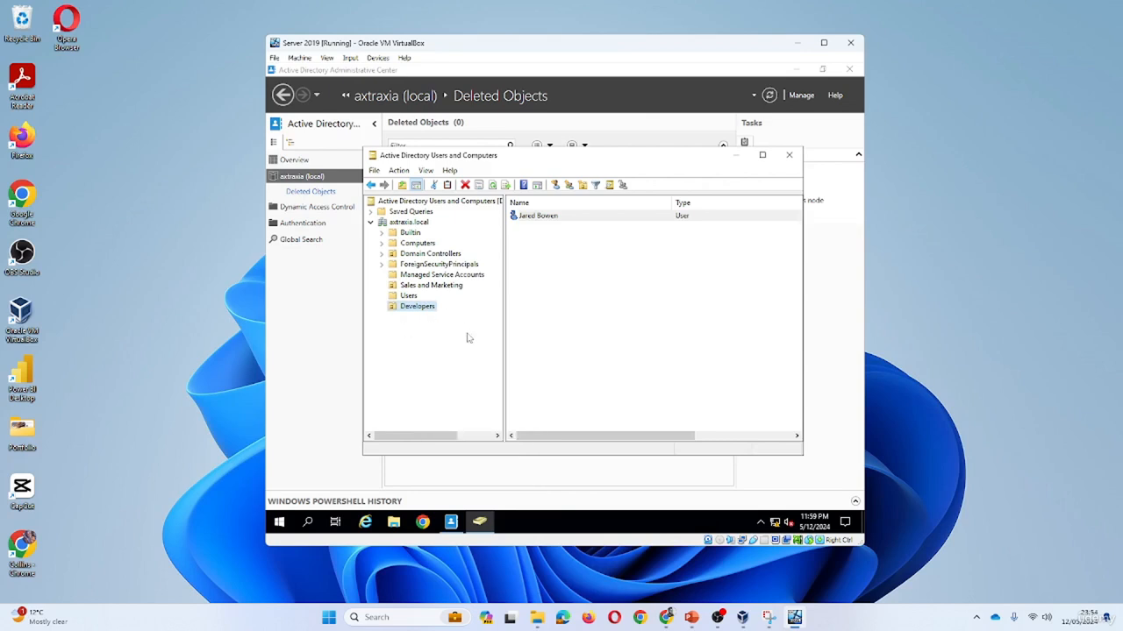
{"action": "right_click", "coordinate": [428, 311]}
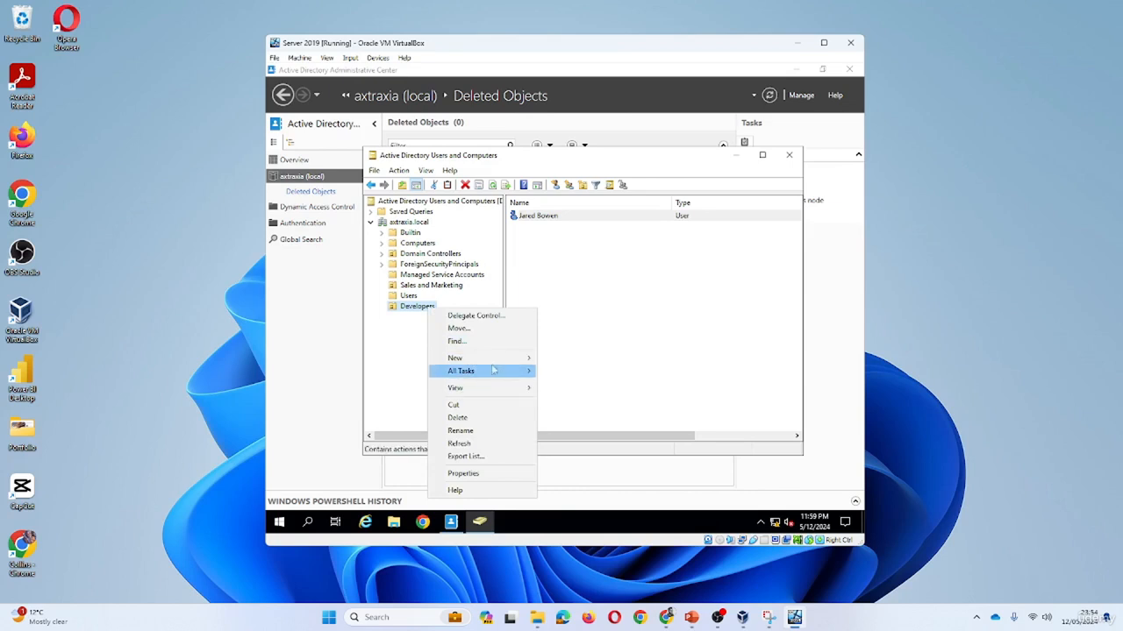
{"action": "mouse_move", "coordinate": [501, 359]}
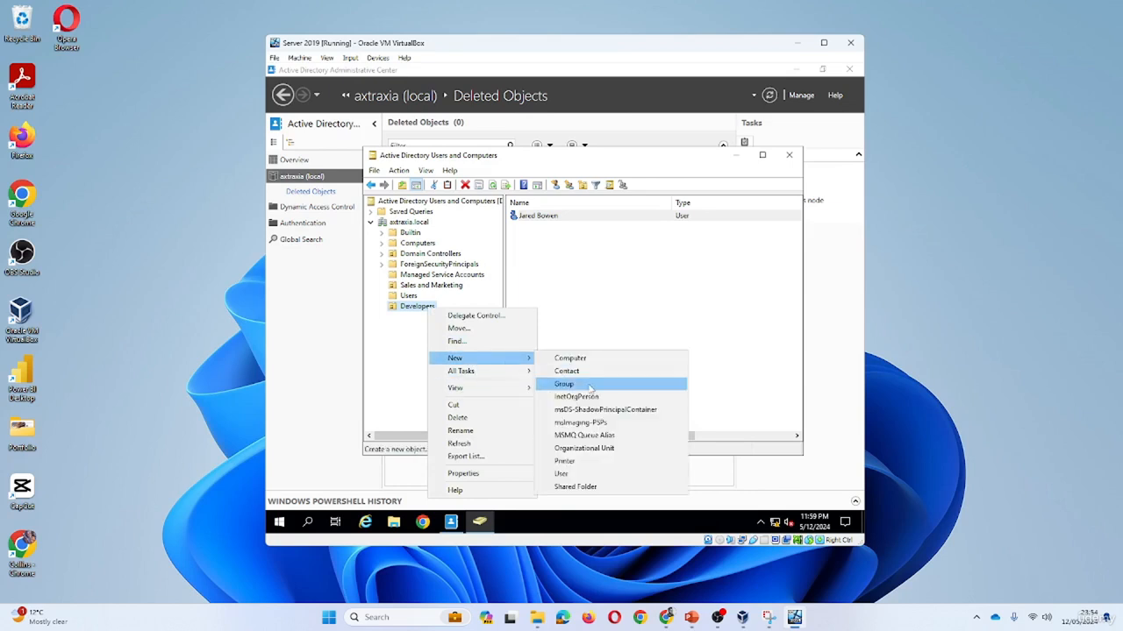
{"action": "left_click", "coordinate": [602, 449]}
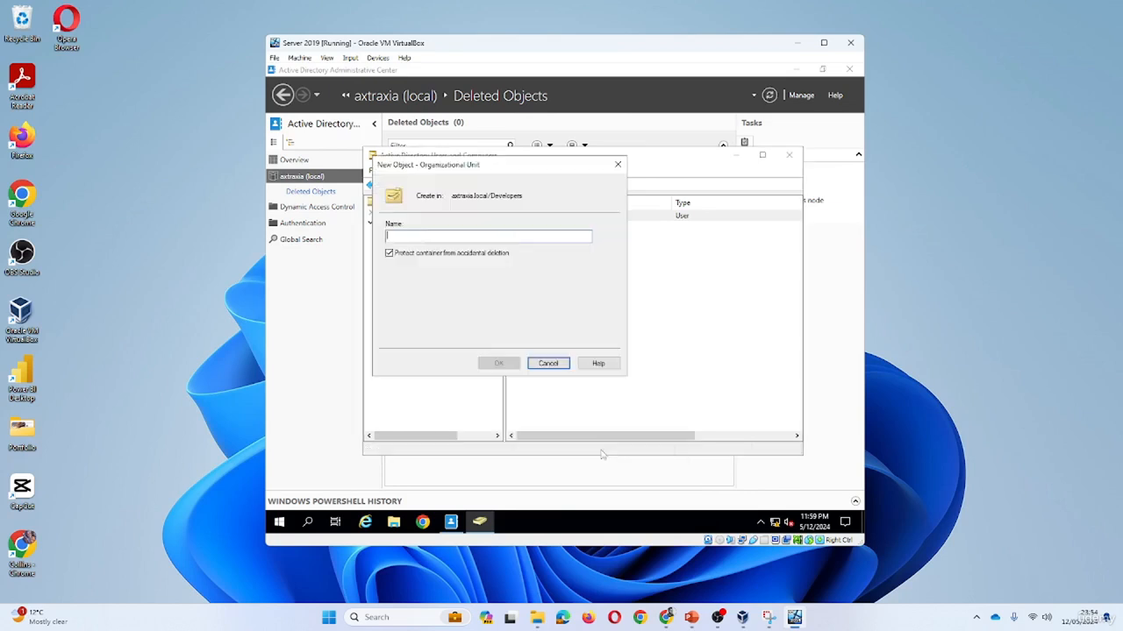
{"action": "left_click", "coordinate": [391, 256]}
{"action": "left_click", "coordinate": [426, 237]}
{"action": "type", "text": "Tea"}
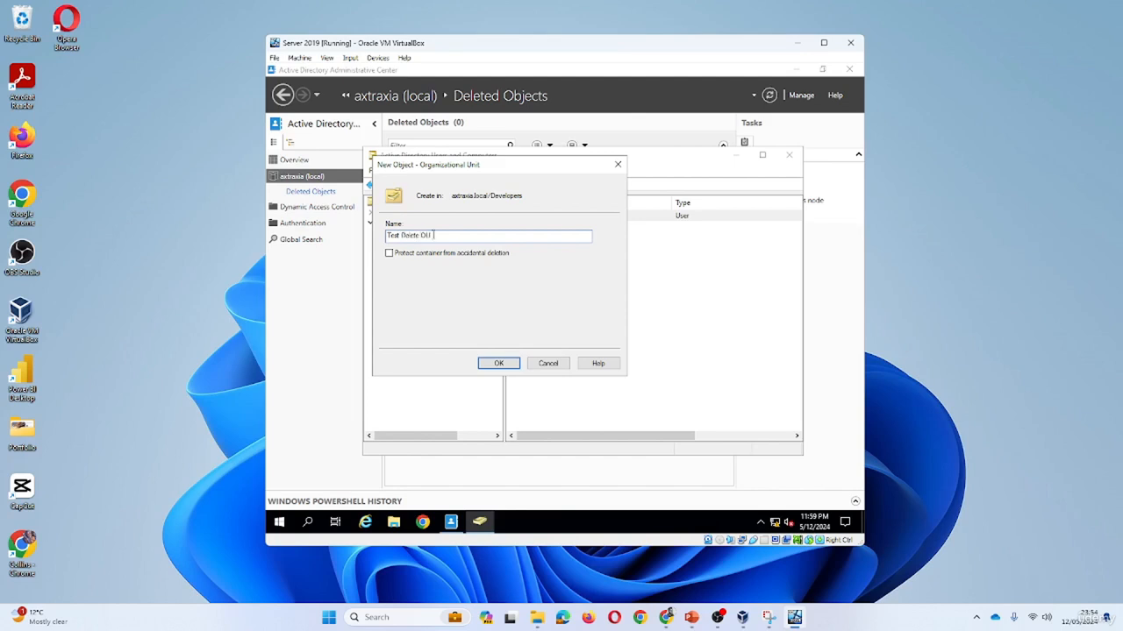
{"action": "left_click", "coordinate": [498, 363]}
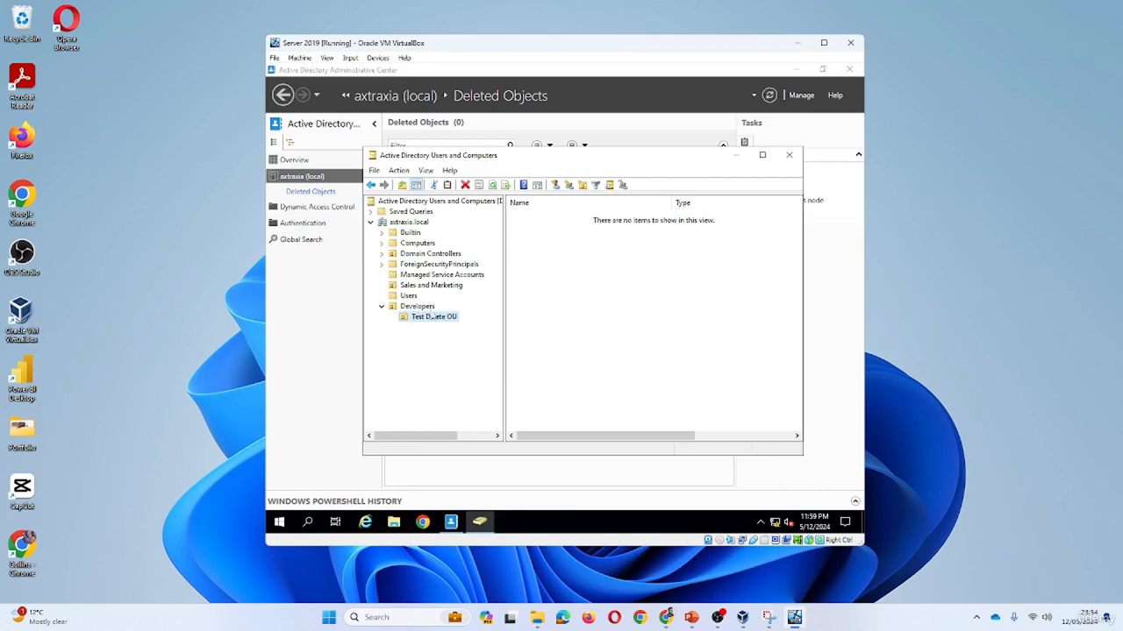
Move the Developers user into Test Delete OU.
{"action": "left_click", "coordinate": [411, 297]}
{"action": "left_click", "coordinate": [426, 307]}
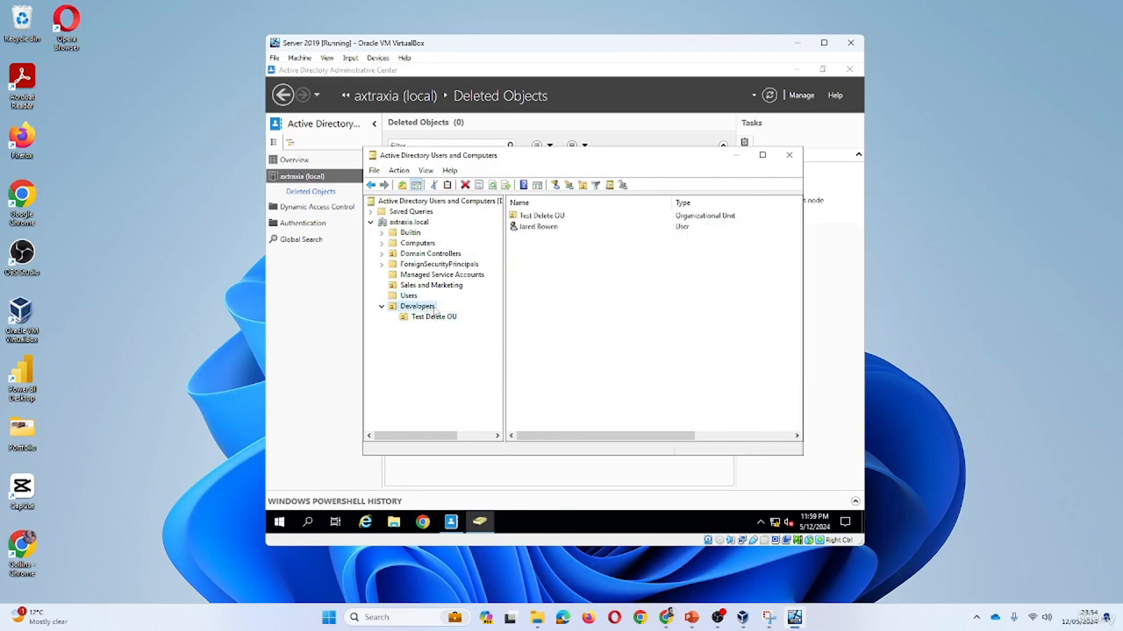
{"action": "left_click_drag", "start_coordinate": [535, 228], "coordinate": [542, 217]}
{"action": "left_click", "coordinate": [443, 318]}
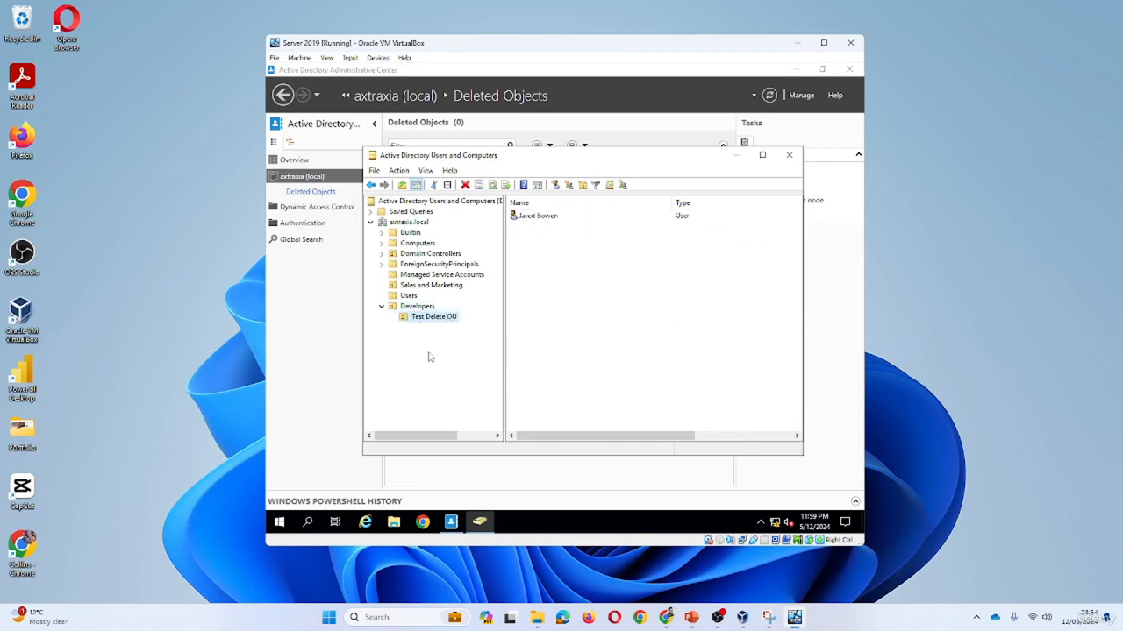
Delete Test Delete OU and its contents, confirming the subtree deletion.
{"action": "right_click", "coordinate": [437, 318]}
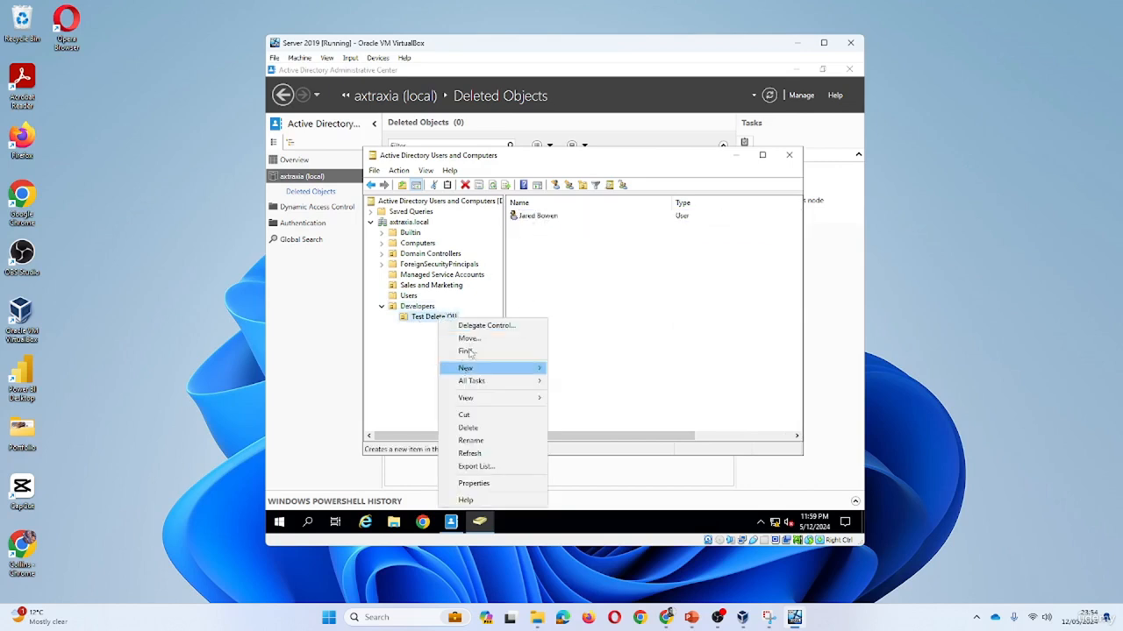
{"action": "left_click", "coordinate": [484, 430]}
{"action": "left_click", "coordinate": [598, 337]}
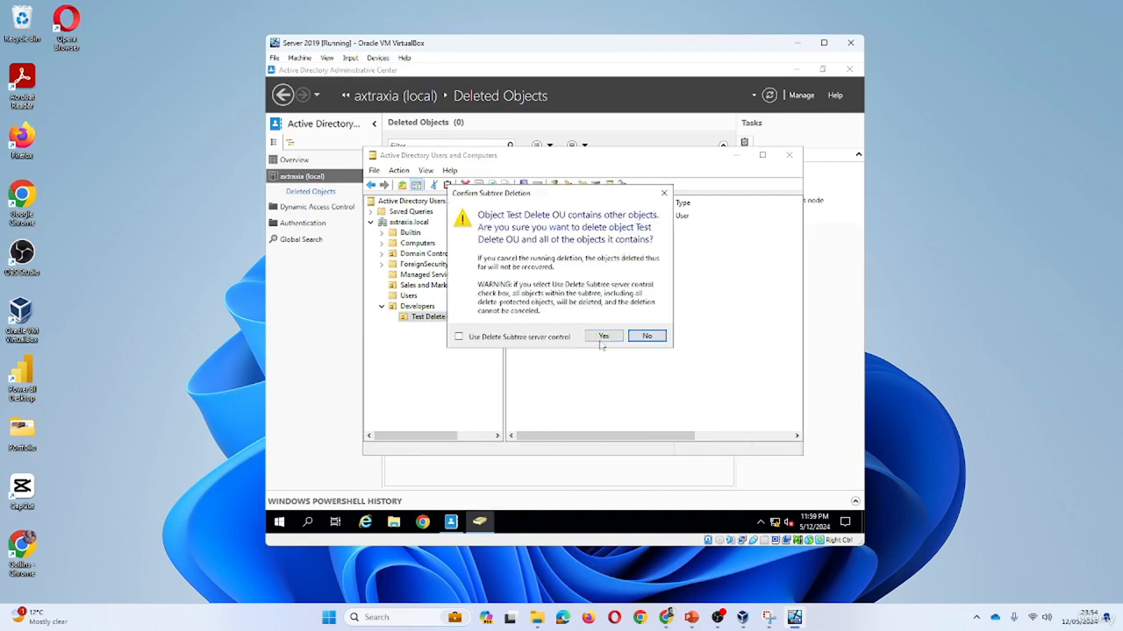
{"action": "left_click", "coordinate": [603, 337]}
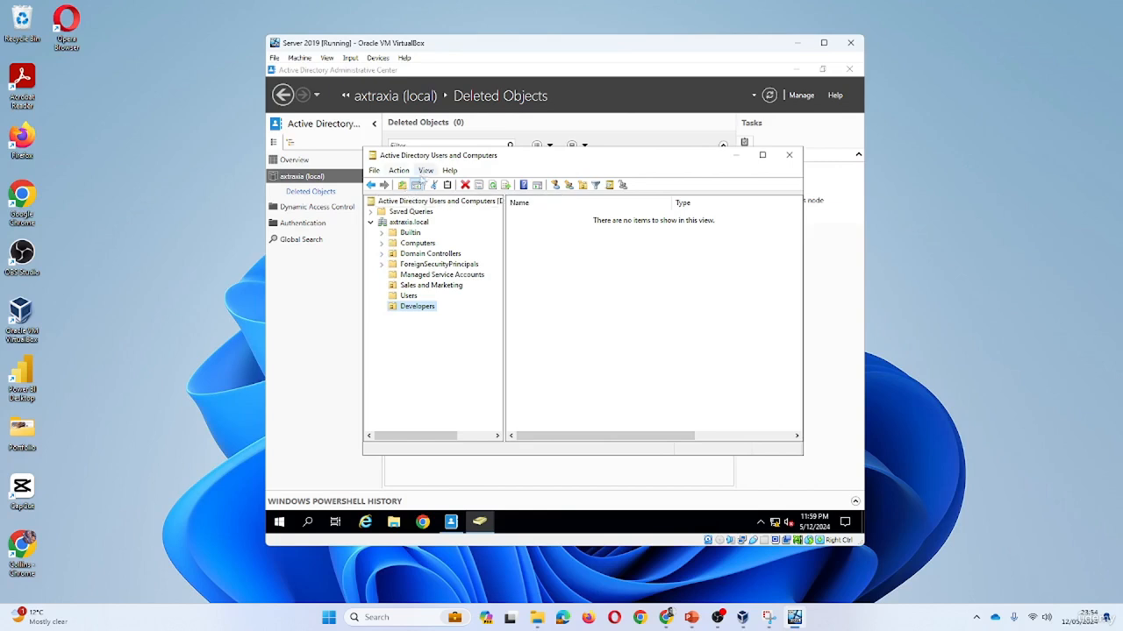
Turn on Advanced Features and inspect LostAndFound and ForeignSecurityPrincipals, refreshing the domain root.
{"action": "left_click", "coordinate": [425, 171]}
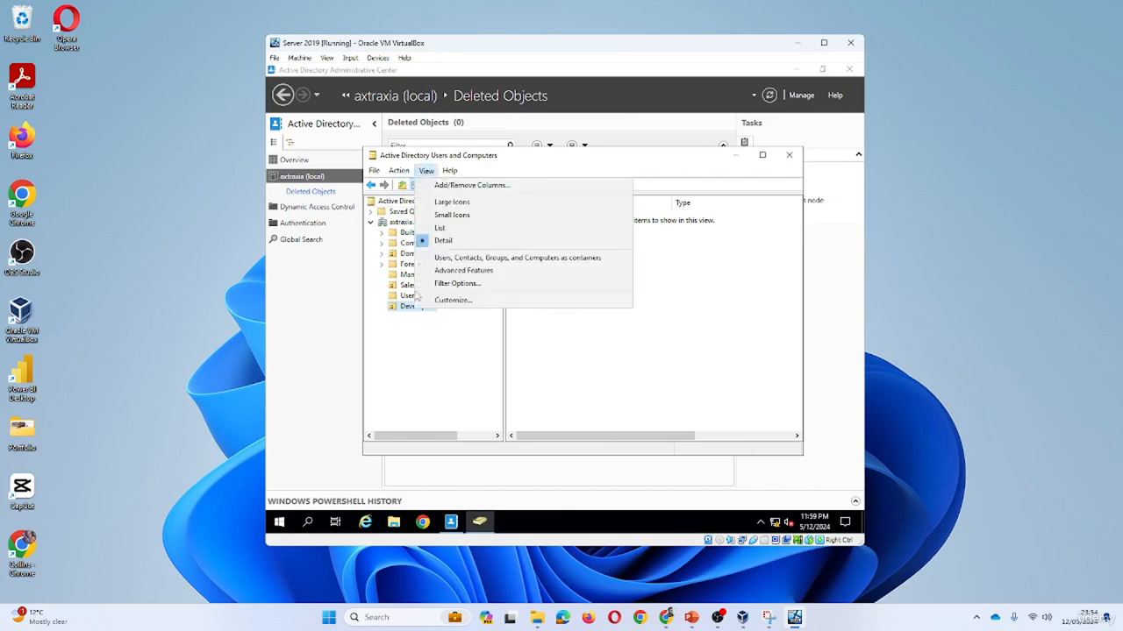
{"action": "left_click", "coordinate": [463, 271]}
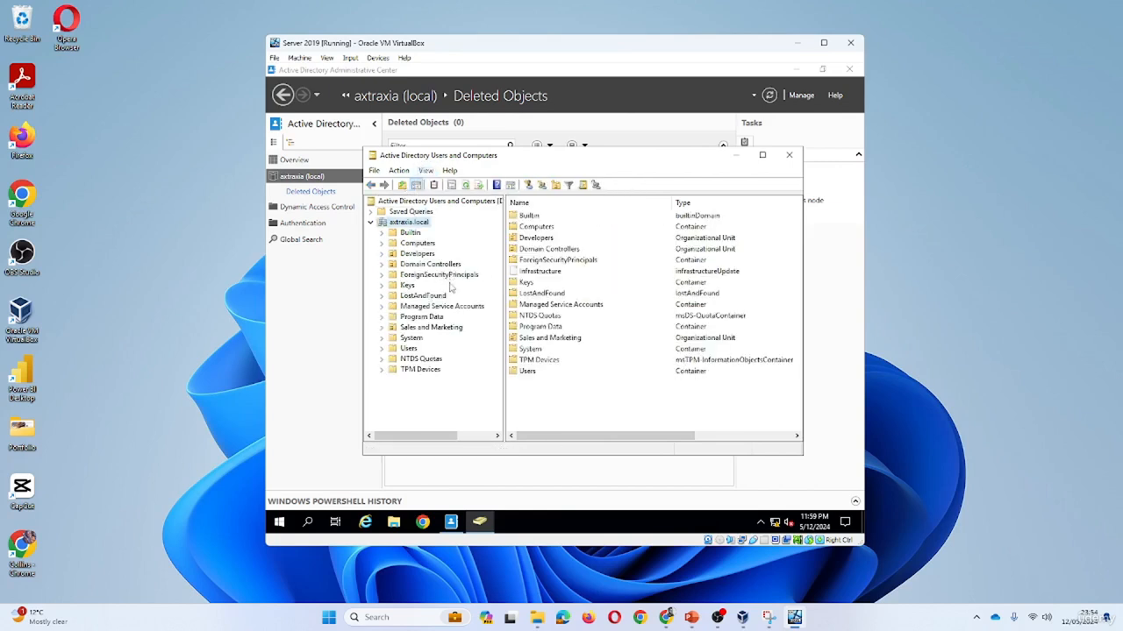
{"action": "left_click", "coordinate": [423, 296]}
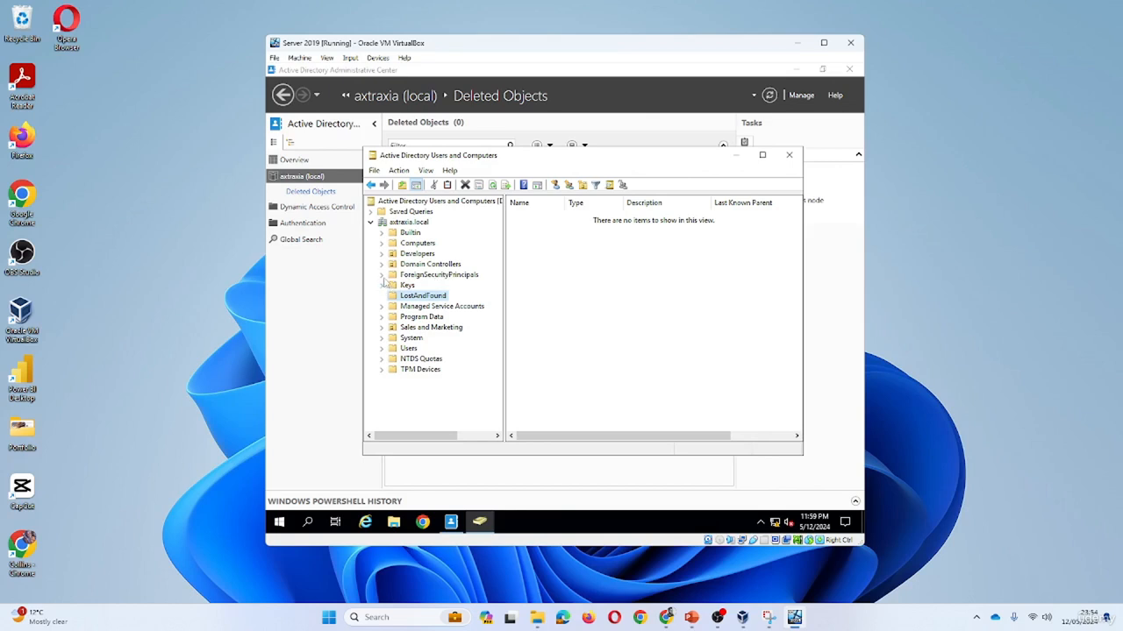
{"action": "left_click", "coordinate": [439, 275]}
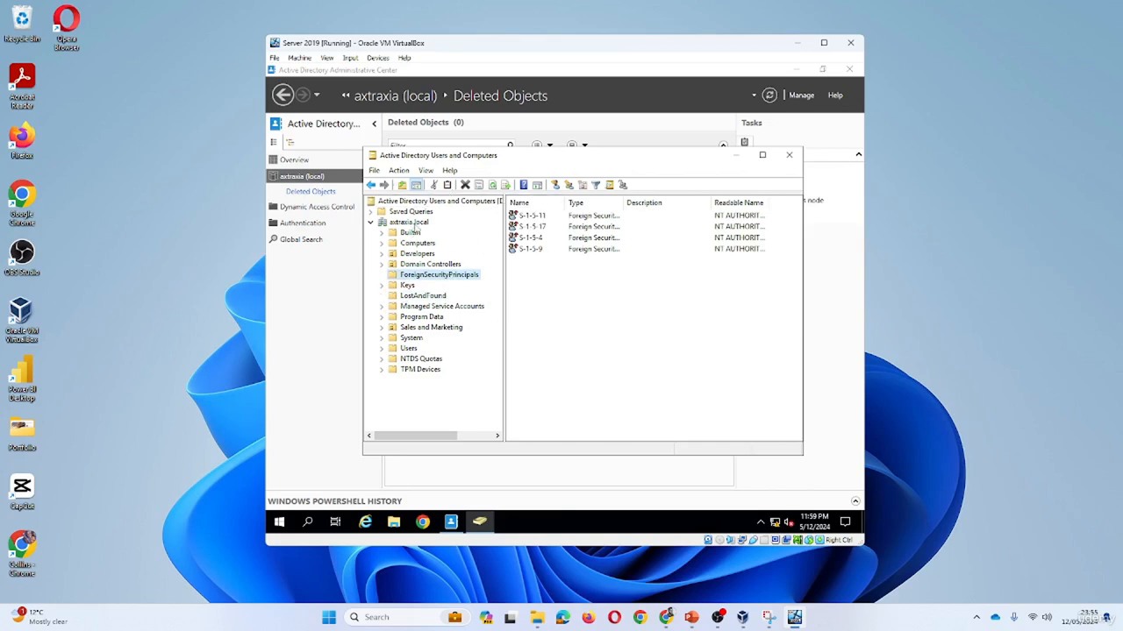
{"action": "left_click", "coordinate": [412, 222]}
{"action": "right_click", "coordinate": [562, 400]}
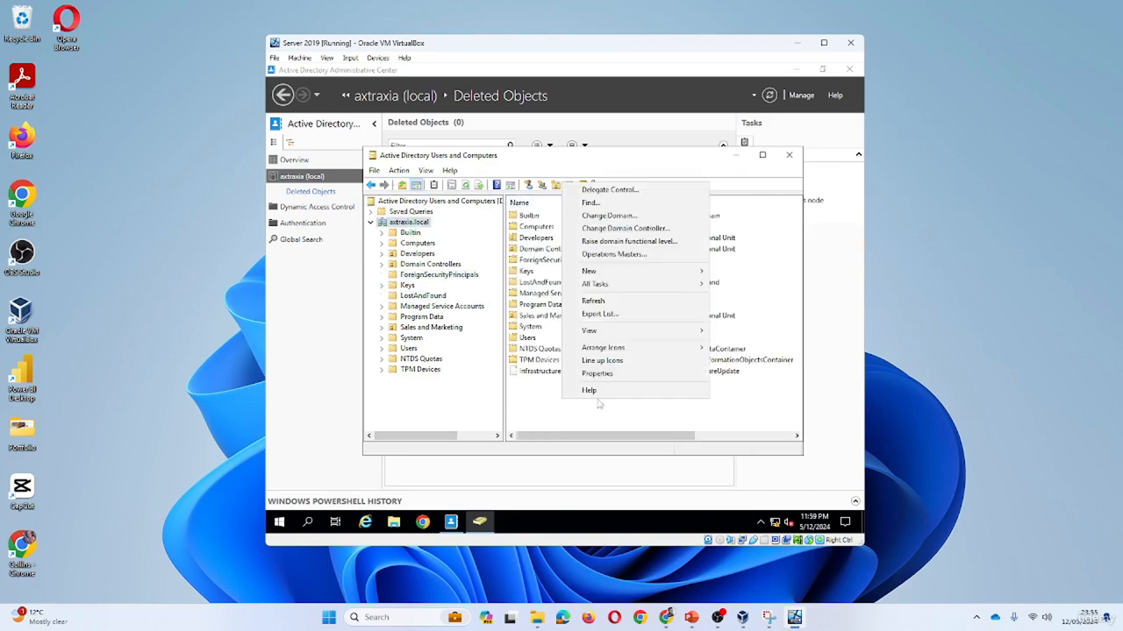
{"action": "left_click", "coordinate": [619, 304]}
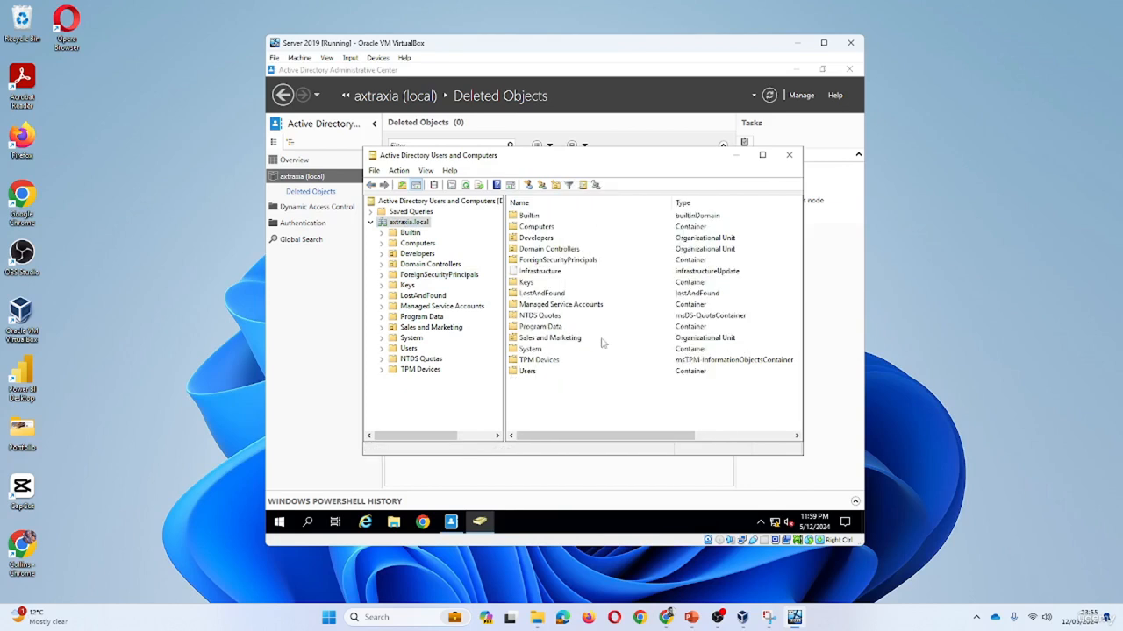
Check the remaining containers, confirm Developers is empty, and return to the Administrative Center's Deleted Objects.
{"action": "left_click", "coordinate": [423, 296]}
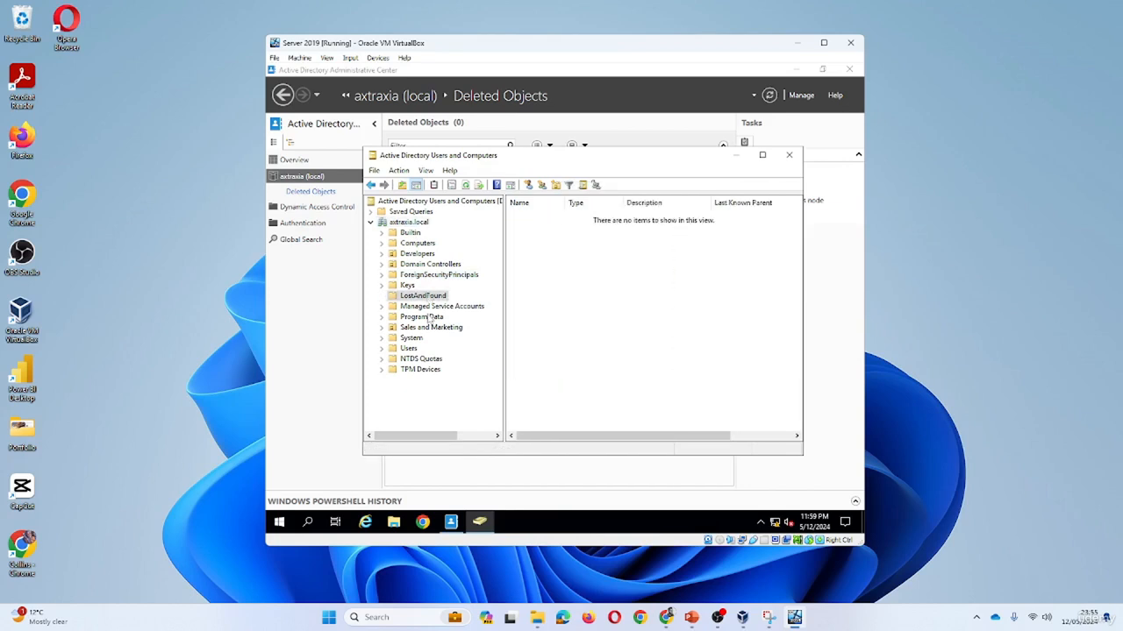
{"action": "left_click", "coordinate": [431, 307]}
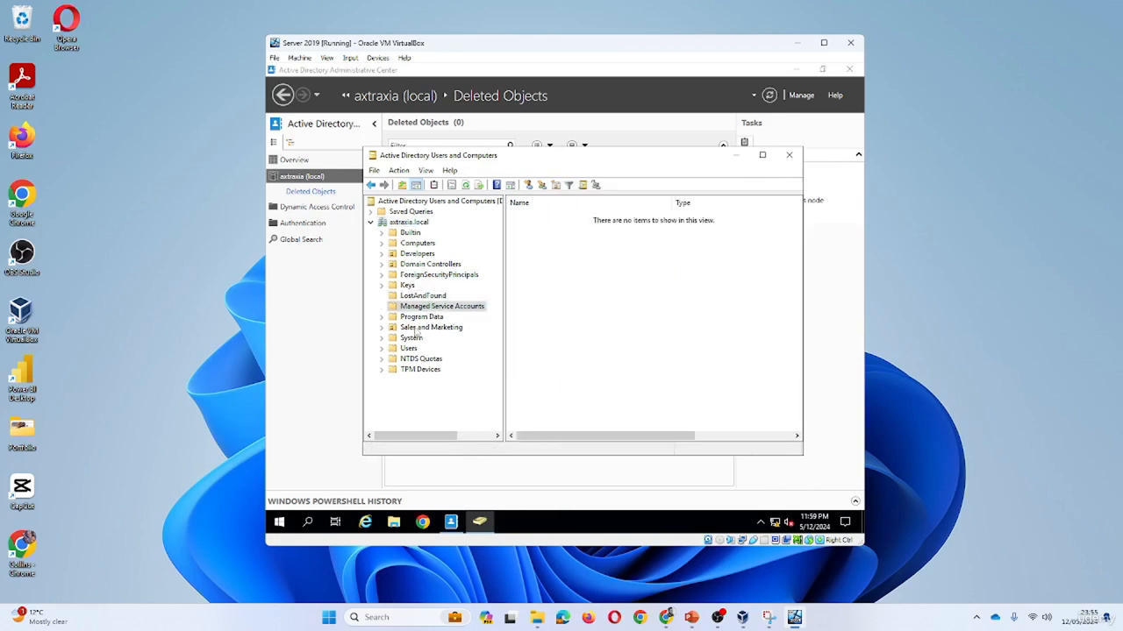
{"action": "left_click", "coordinate": [416, 330]}
{"action": "left_click", "coordinate": [382, 337]}
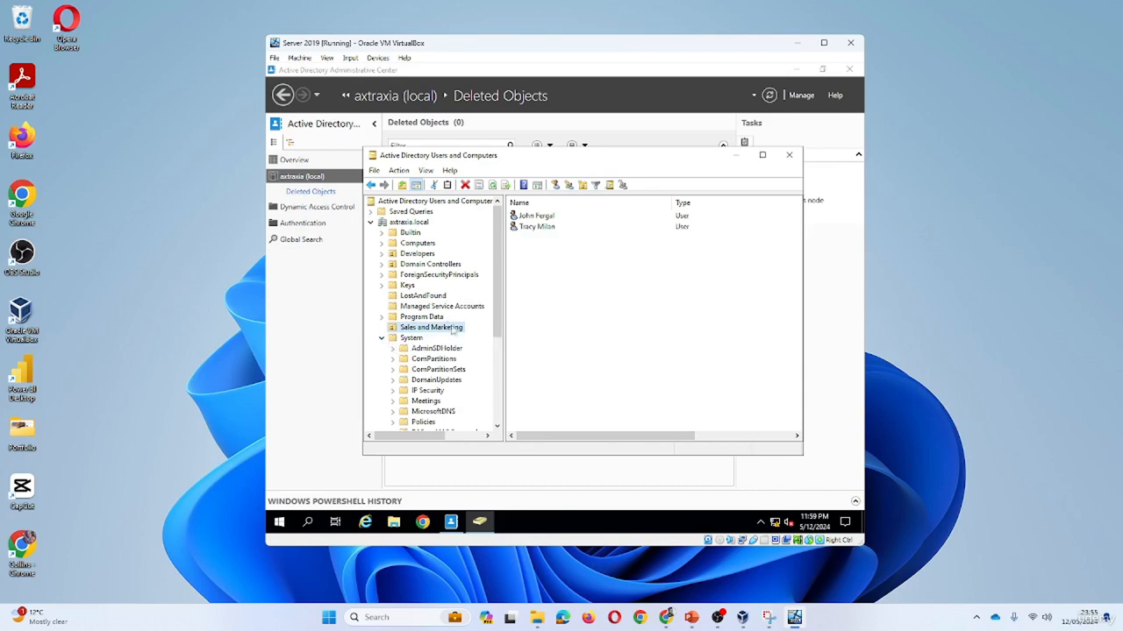
{"action": "left_click", "coordinate": [382, 337]}
{"action": "left_click", "coordinate": [381, 317]}
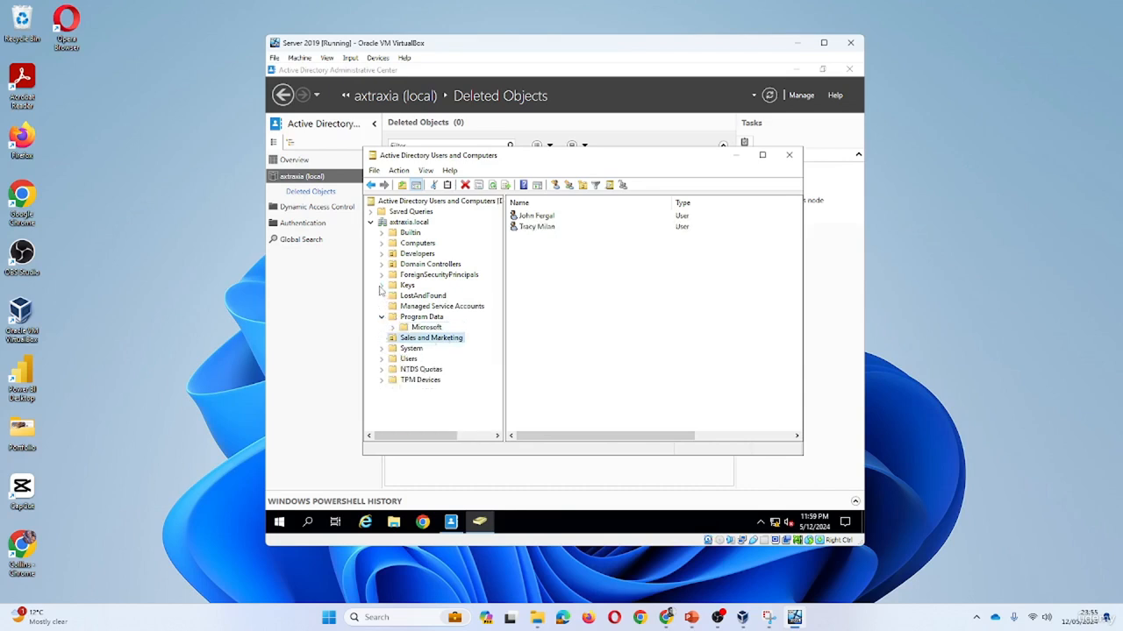
{"action": "left_click", "coordinate": [431, 276]}
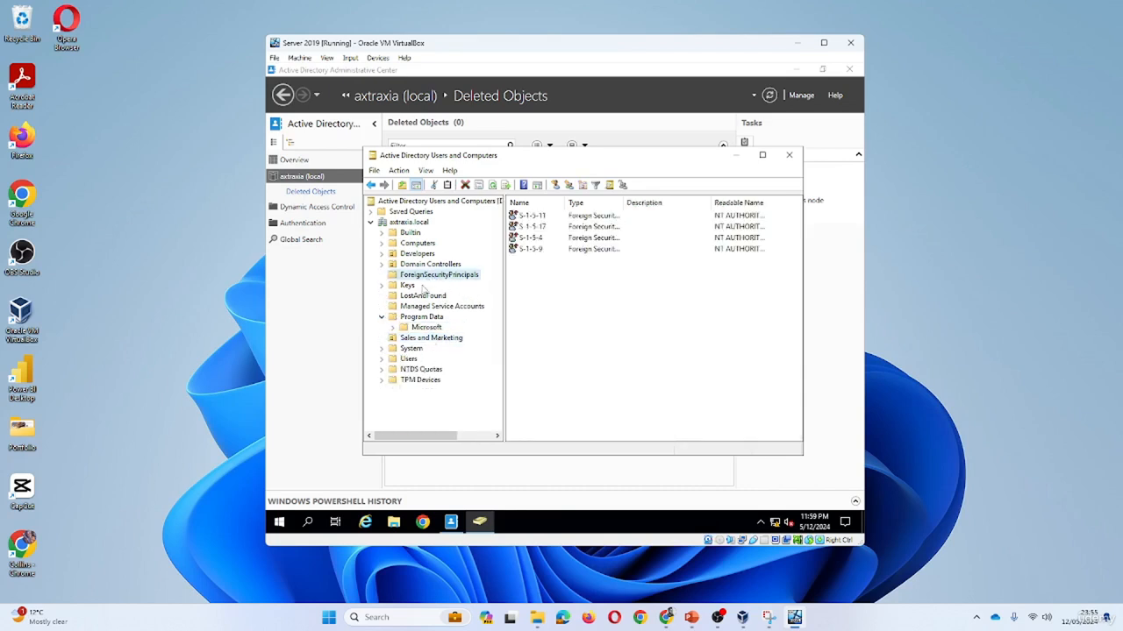
{"action": "left_click", "coordinate": [424, 265]}
{"action": "left_click", "coordinate": [425, 255]}
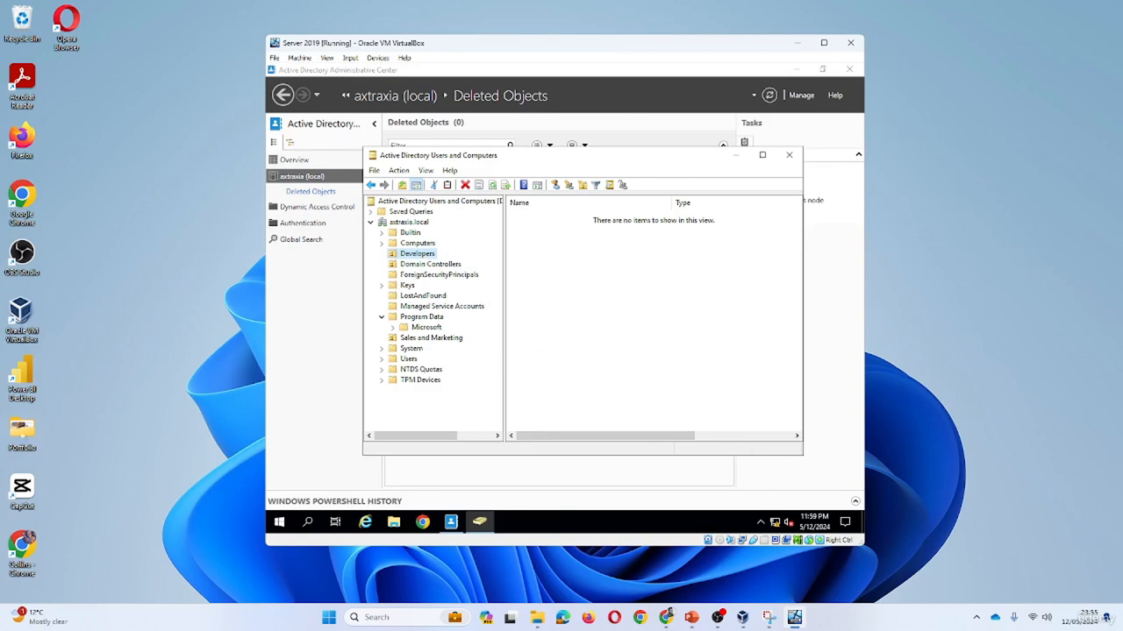
{"action": "left_click", "coordinate": [717, 618]}
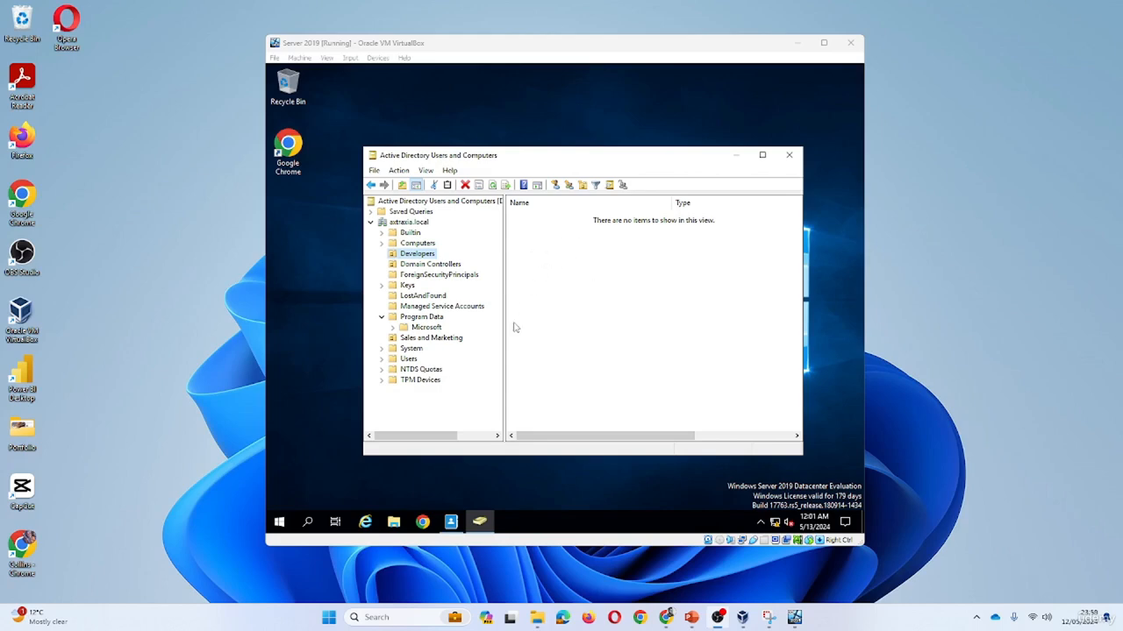
{"action": "left_click", "coordinate": [482, 521]}
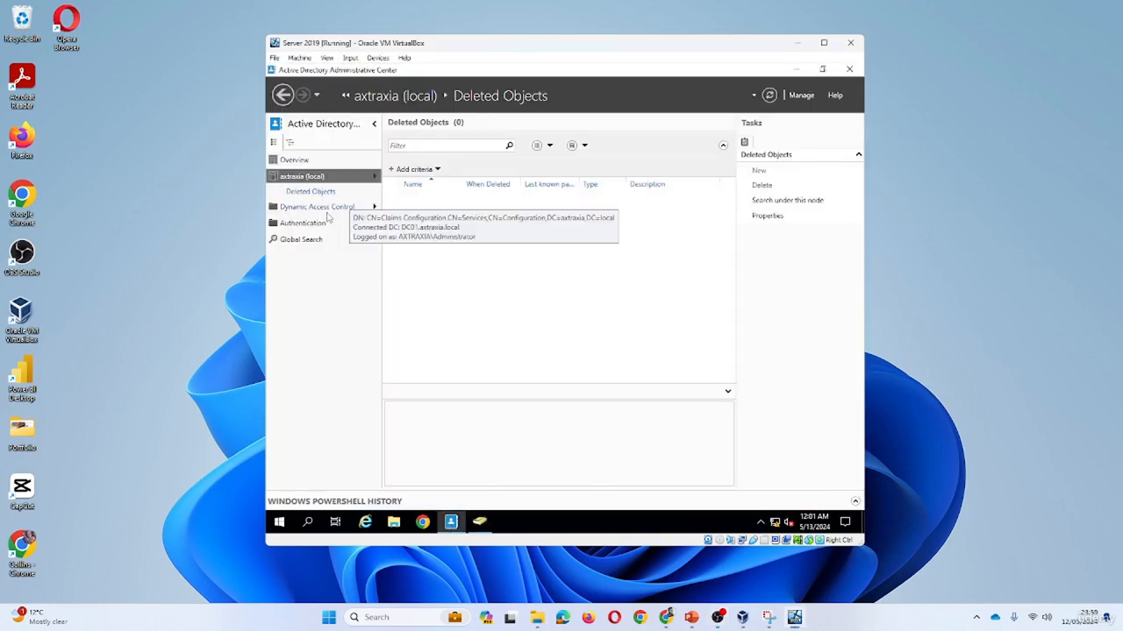
Refresh the Deleted Objects list and restore the deleted Test Delete OU.
{"action": "left_click", "coordinate": [770, 95]}
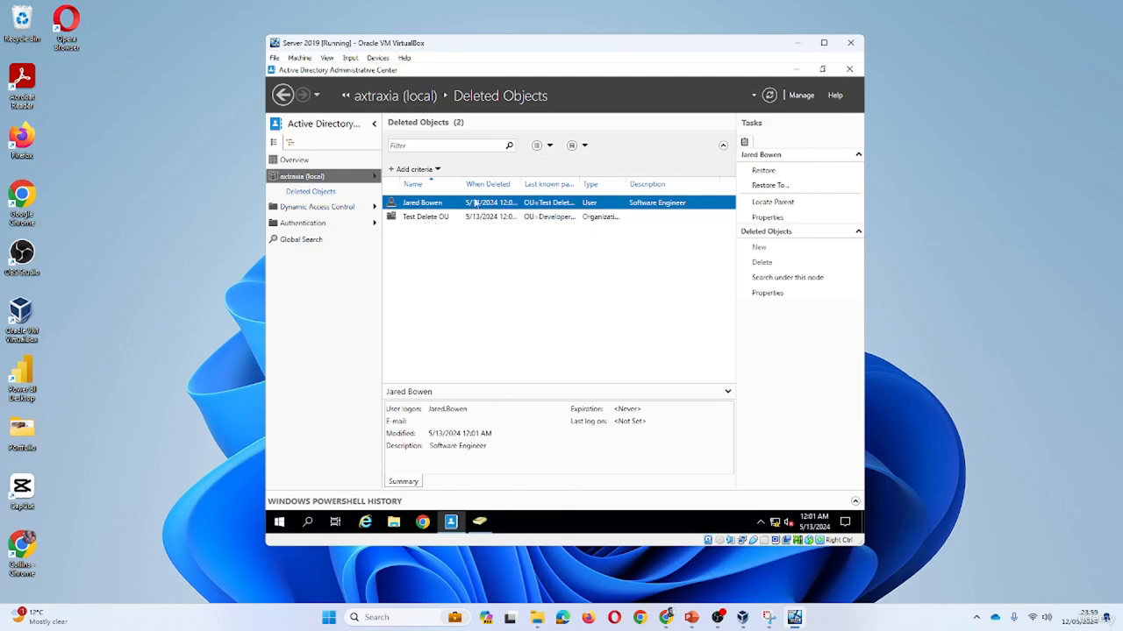
{"action": "left_click", "coordinate": [426, 219]}
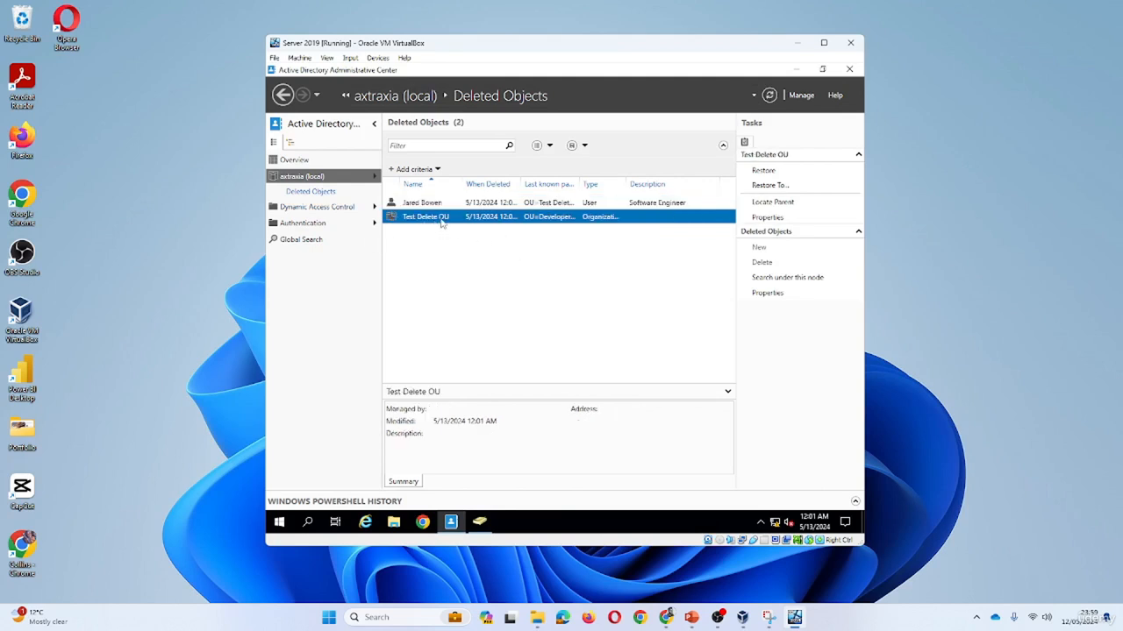
{"action": "right_click", "coordinate": [442, 223]}
{"action": "left_click", "coordinate": [452, 227]}
Restore the deleted user account, then move over to the Users and Computers console.
{"action": "right_click", "coordinate": [441, 211]}
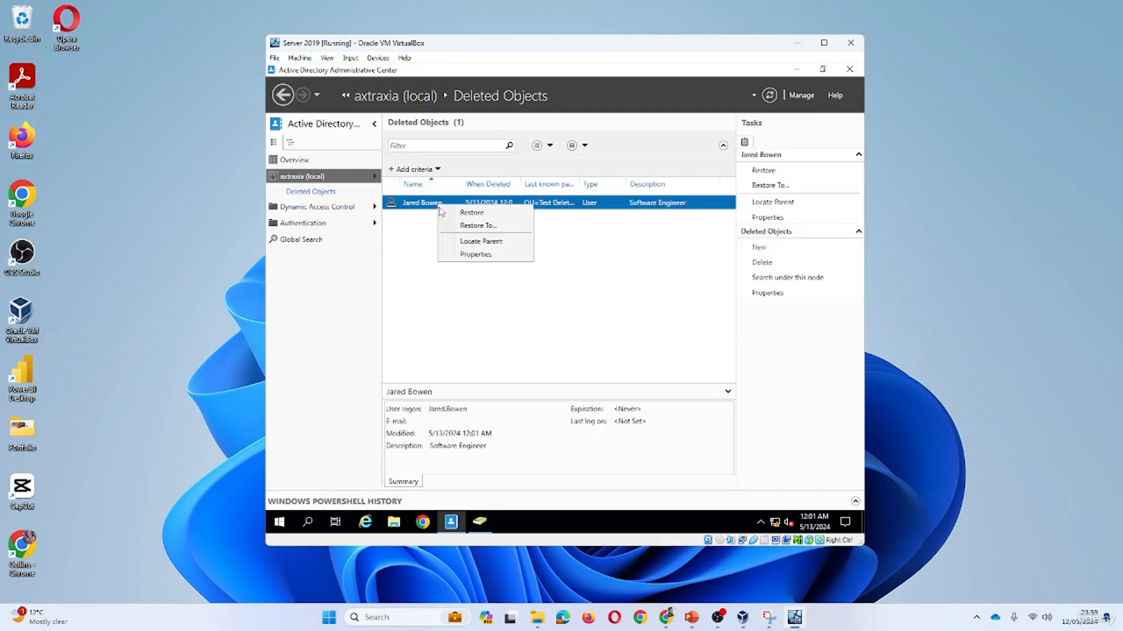
{"action": "left_click", "coordinate": [471, 213]}
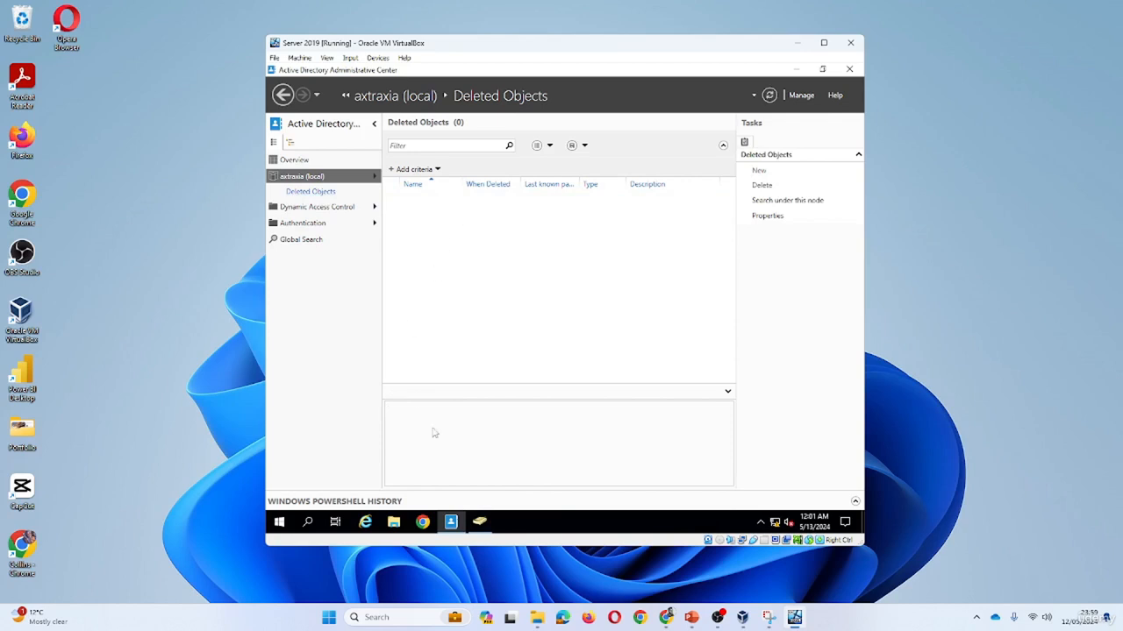
{"action": "left_click", "coordinate": [478, 522]}
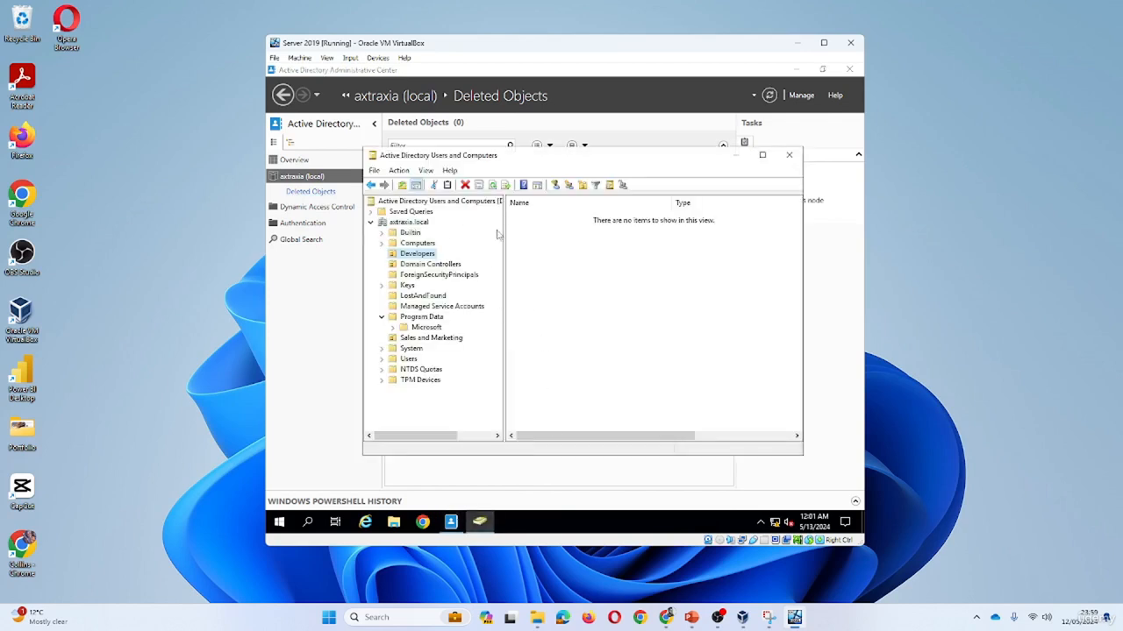
Refresh to show Test Delete OU under Developers and confirm deleting it.
{"action": "left_click", "coordinate": [493, 185]}
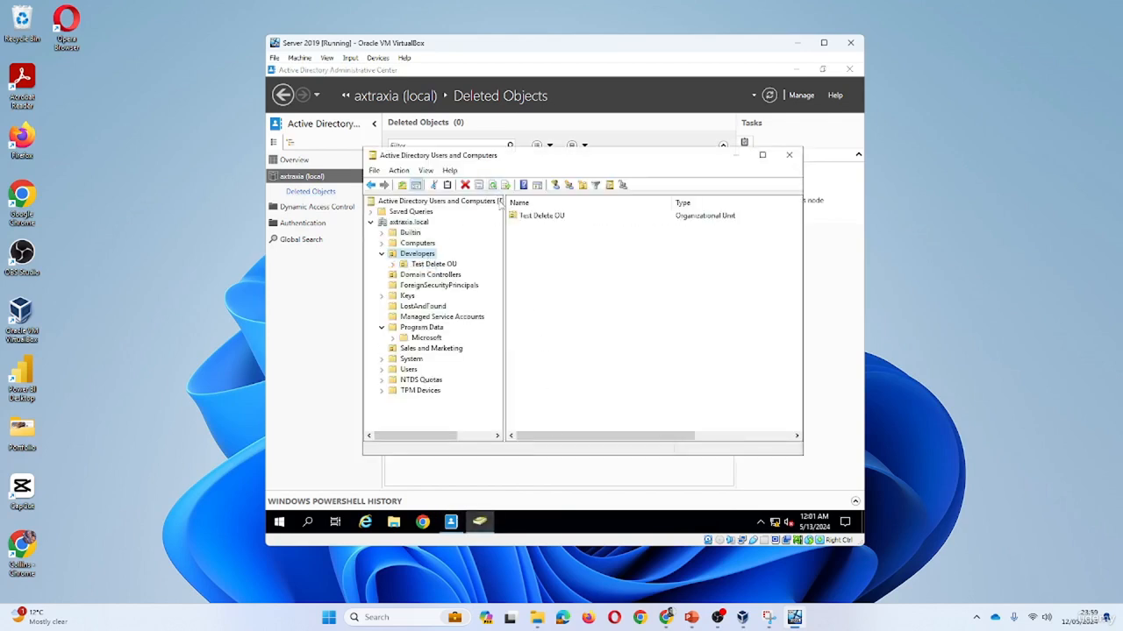
{"action": "left_click", "coordinate": [394, 264]}
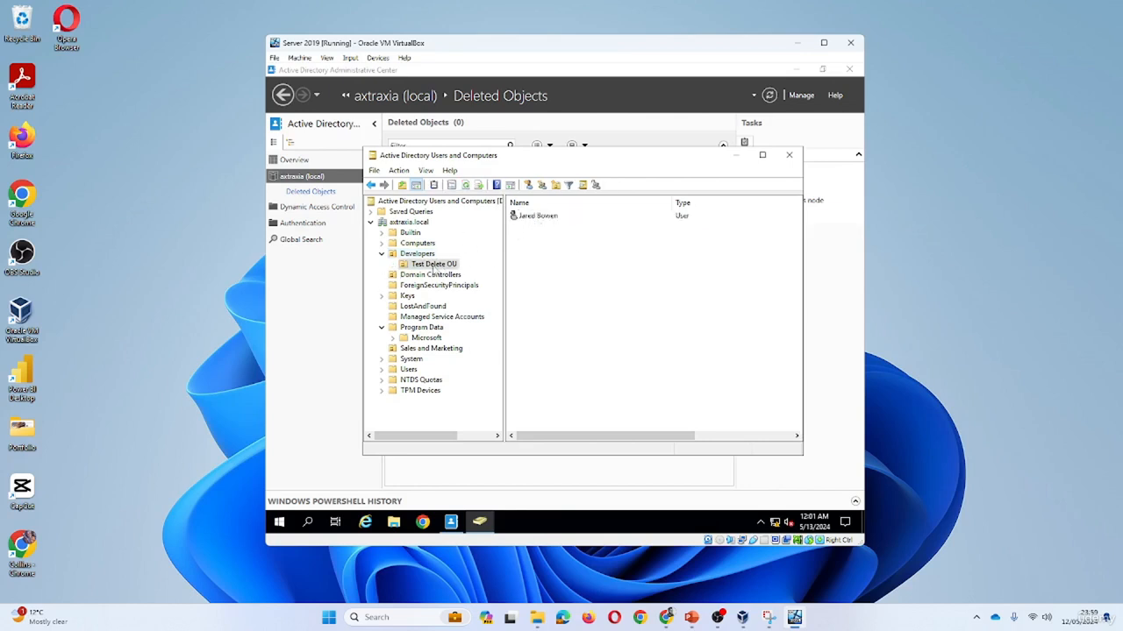
{"action": "right_click", "coordinate": [433, 267]}
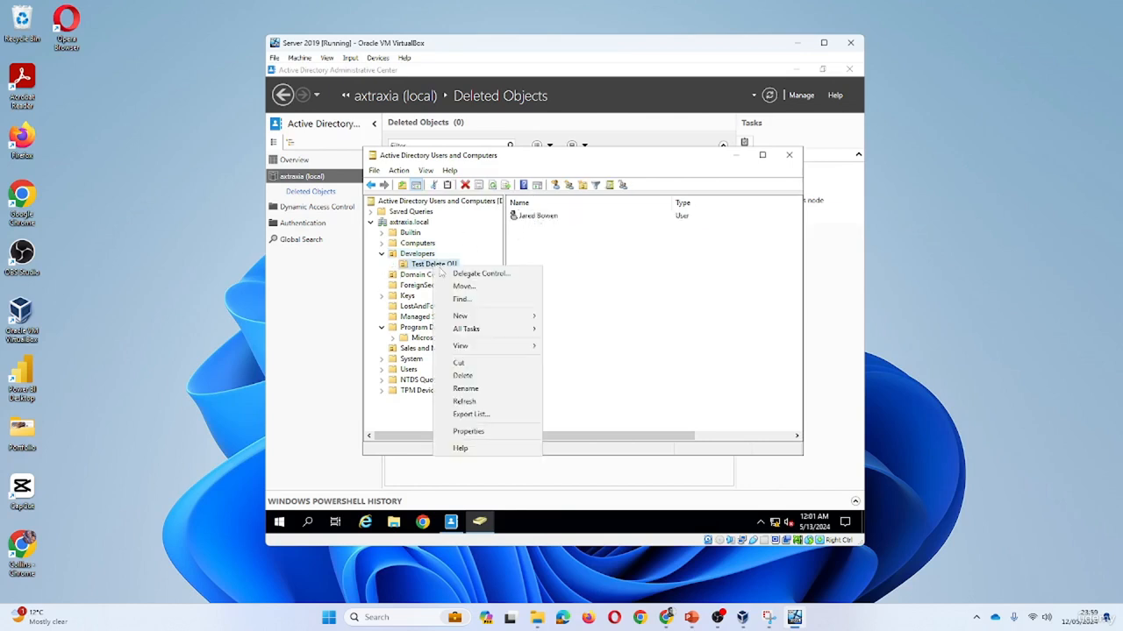
{"action": "left_click", "coordinate": [484, 380]}
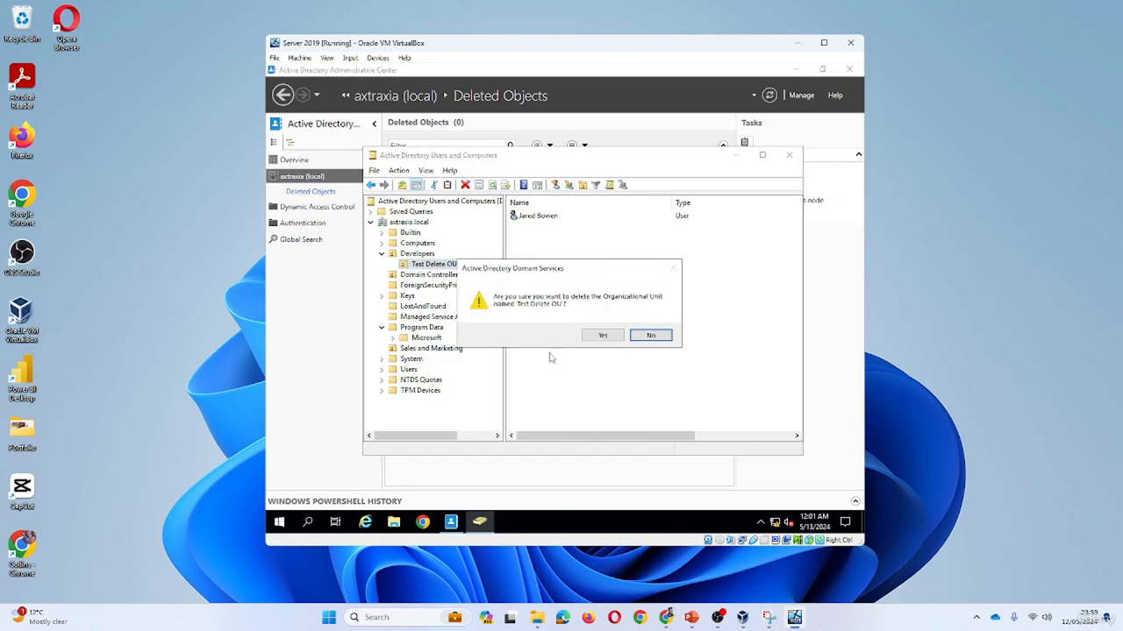
{"action": "left_click", "coordinate": [605, 340]}
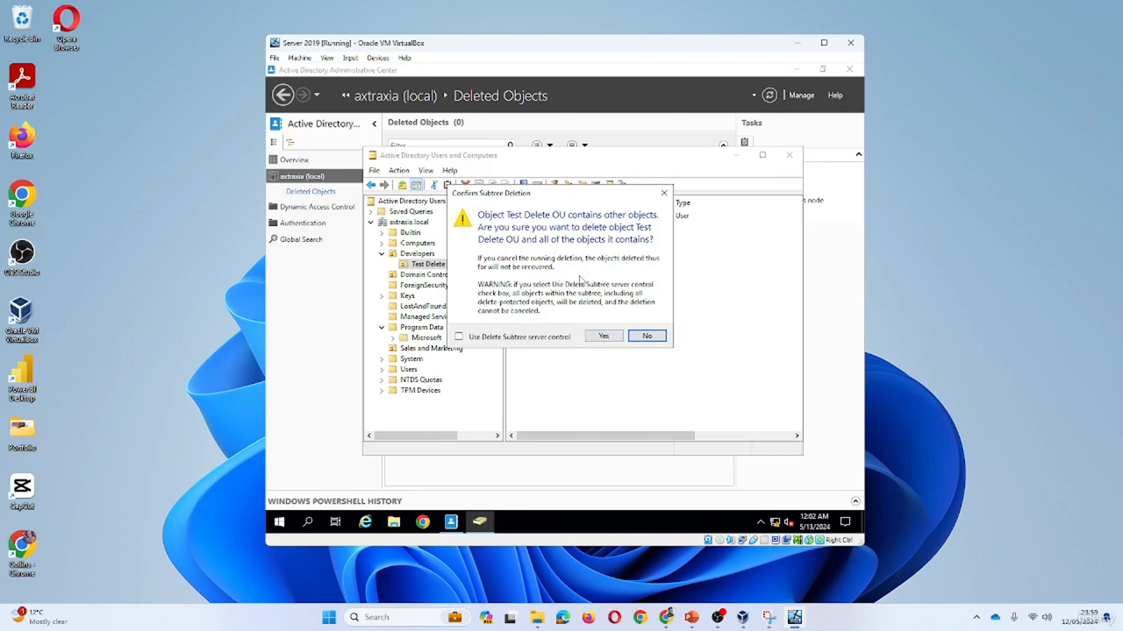
Toggle the Delete Subtree option on and off, then cancel so the OU remains.
{"action": "left_click", "coordinate": [459, 338]}
{"action": "left_click", "coordinate": [511, 336]}
{"action": "left_click", "coordinate": [664, 193]}
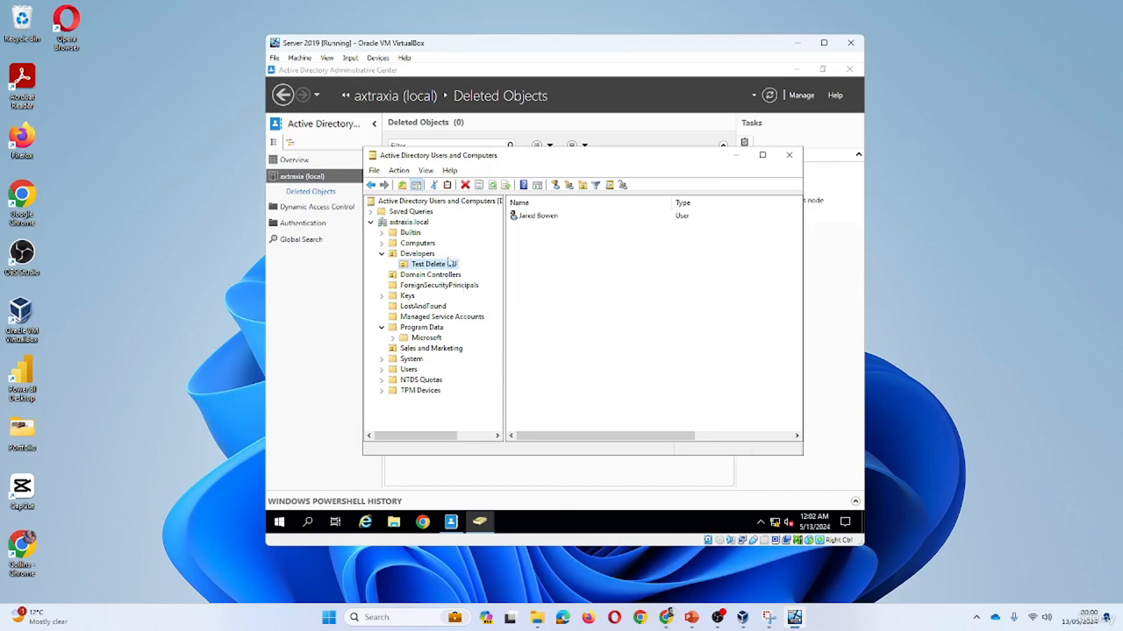
Move the Test Software Access group from Users into Test Delete OU.
{"action": "left_click", "coordinate": [410, 370]}
{"action": "scroll", "coordinate": [653, 323], "scroll_direction": "down", "scroll_amount": 2}
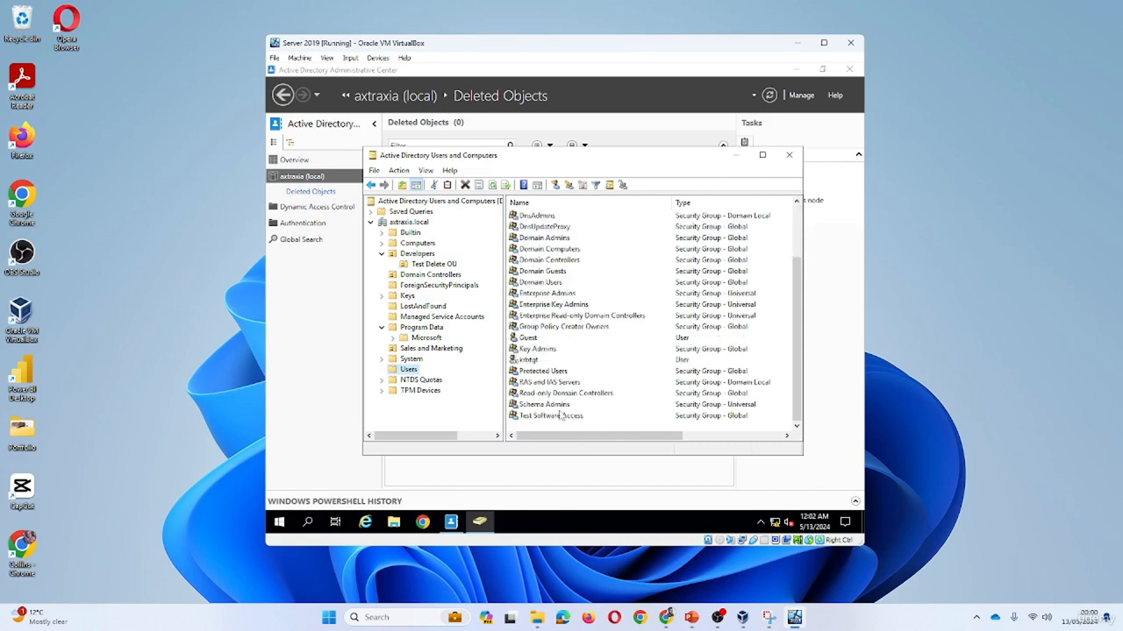
{"action": "left_click", "coordinate": [544, 418]}
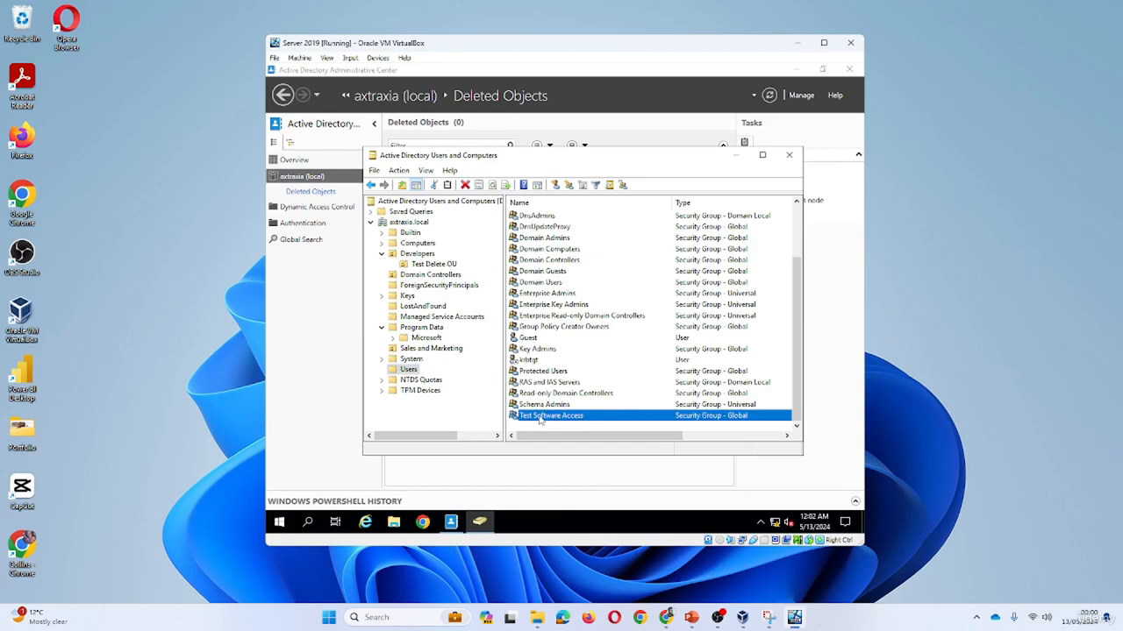
{"action": "left_click_drag", "start_coordinate": [539, 420], "coordinate": [447, 275]}
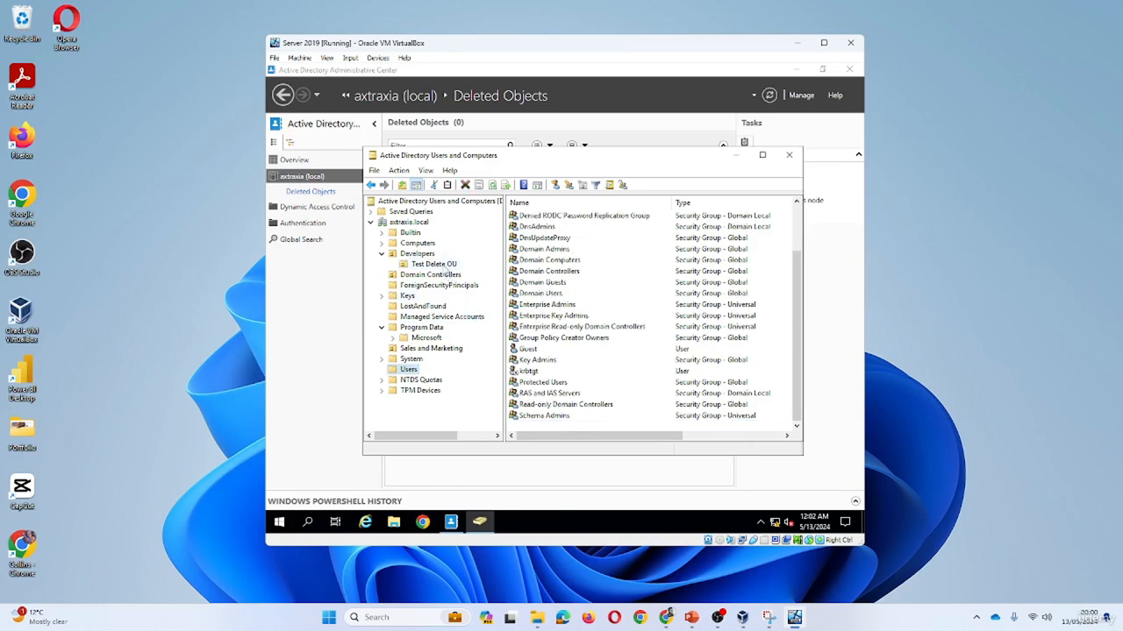
{"action": "left_click", "coordinate": [446, 273]}
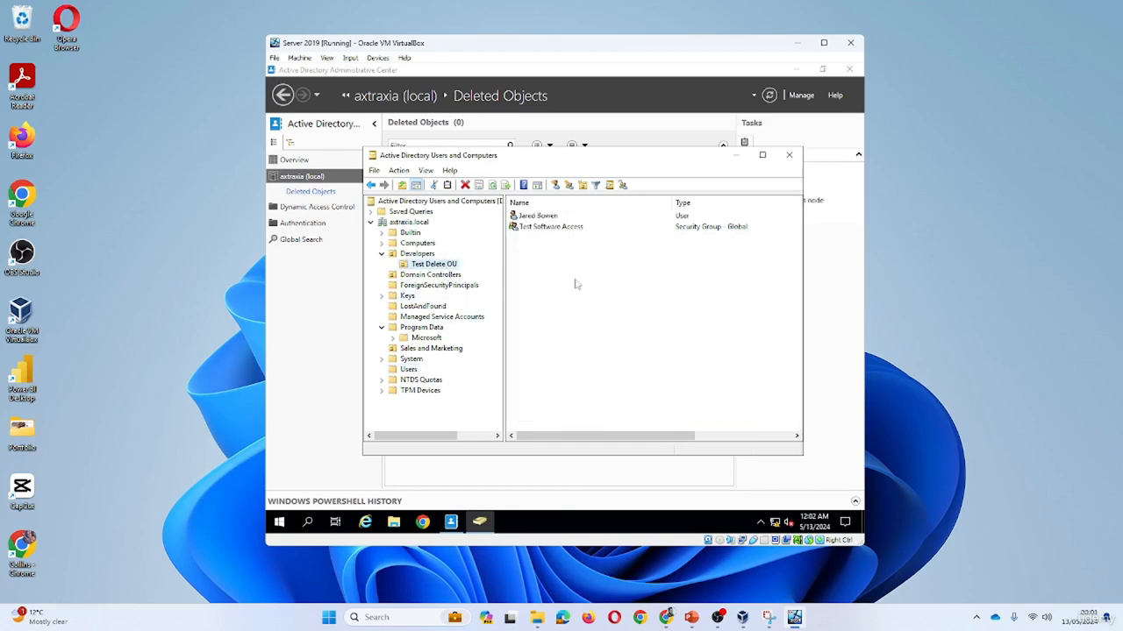
Delete Test Delete OU and everything inside it, then check LostAndFound for orphans.
{"action": "right_click", "coordinate": [440, 265]}
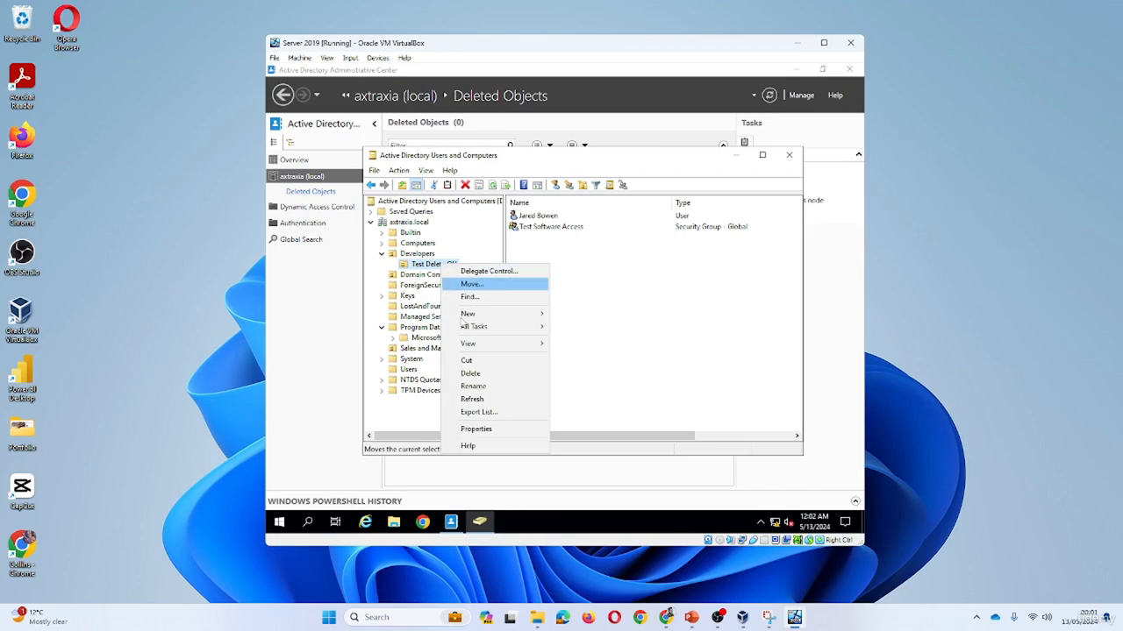
{"action": "left_click", "coordinate": [484, 384]}
{"action": "left_click", "coordinate": [602, 336]}
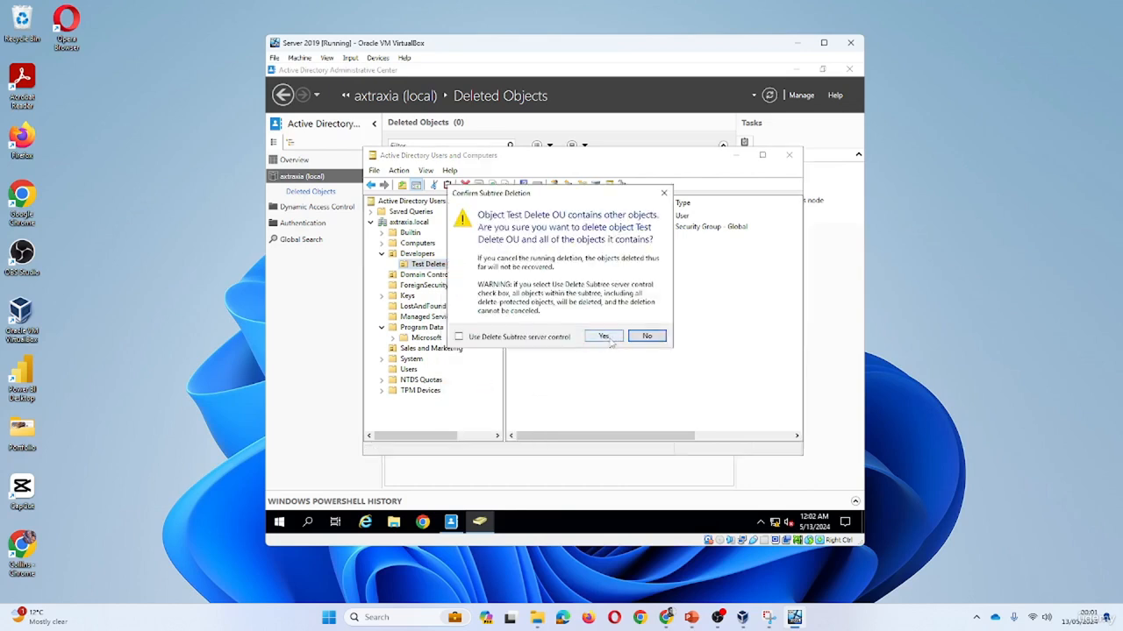
{"action": "left_click", "coordinate": [603, 337]}
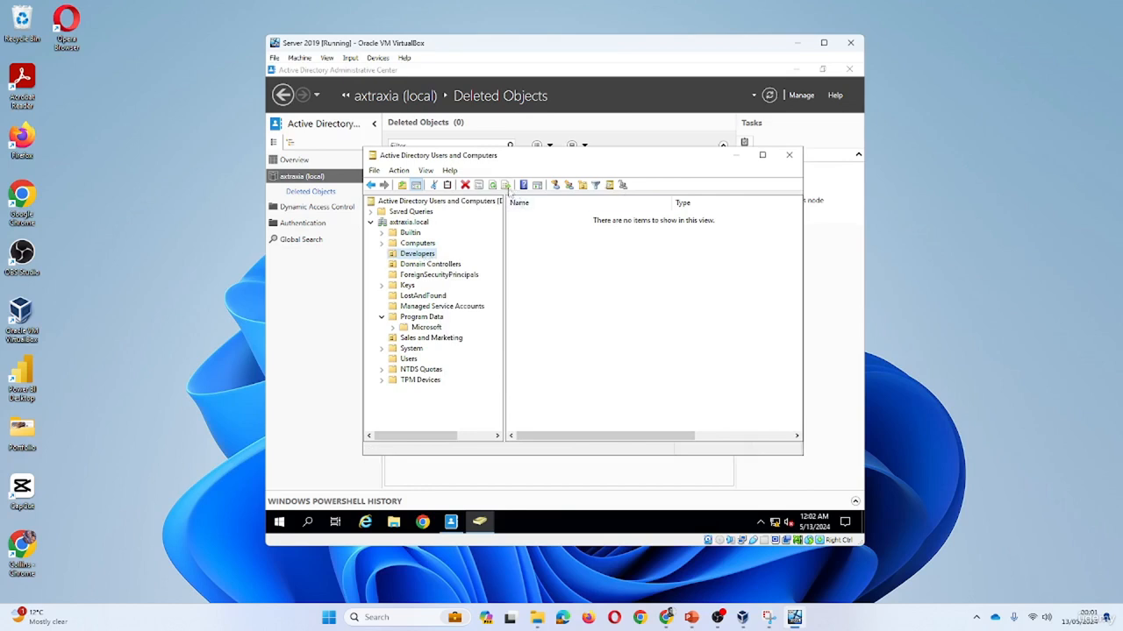
{"action": "left_click", "coordinate": [430, 298]}
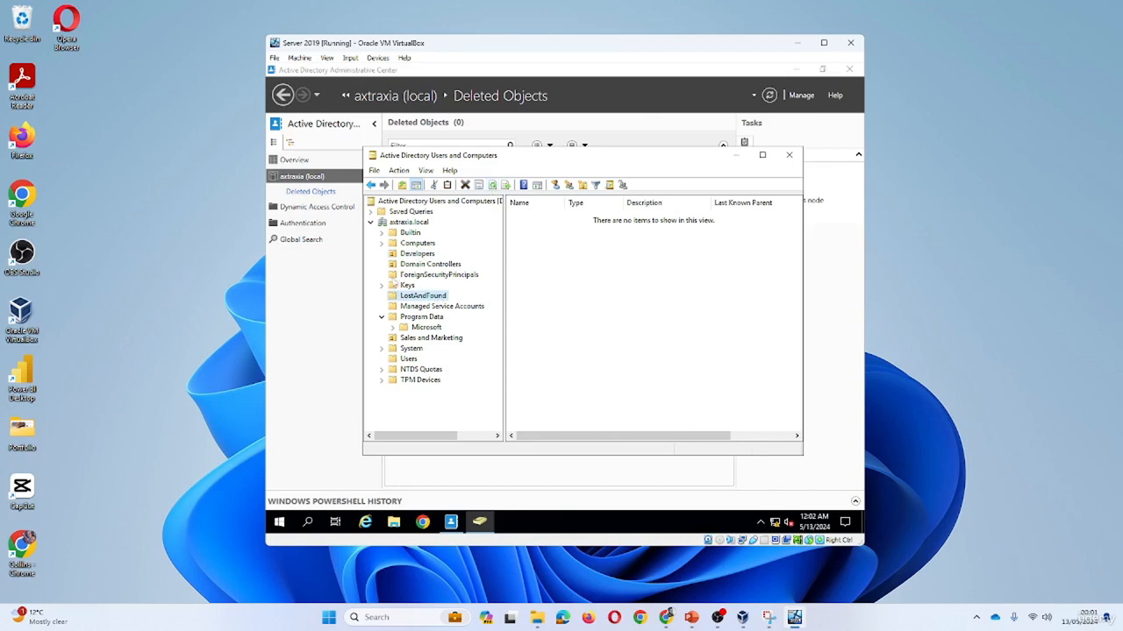
Open Deleted Objects in Administrative Center and refresh to list the three deleted objects.
{"action": "left_click", "coordinate": [335, 241]}
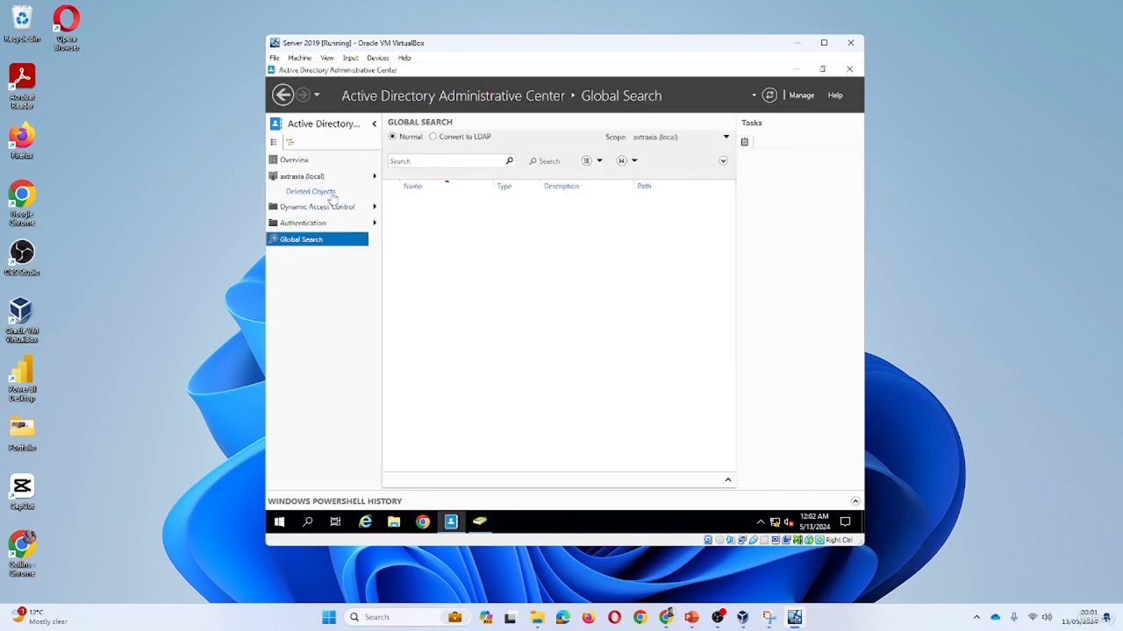
{"action": "left_click", "coordinate": [330, 192]}
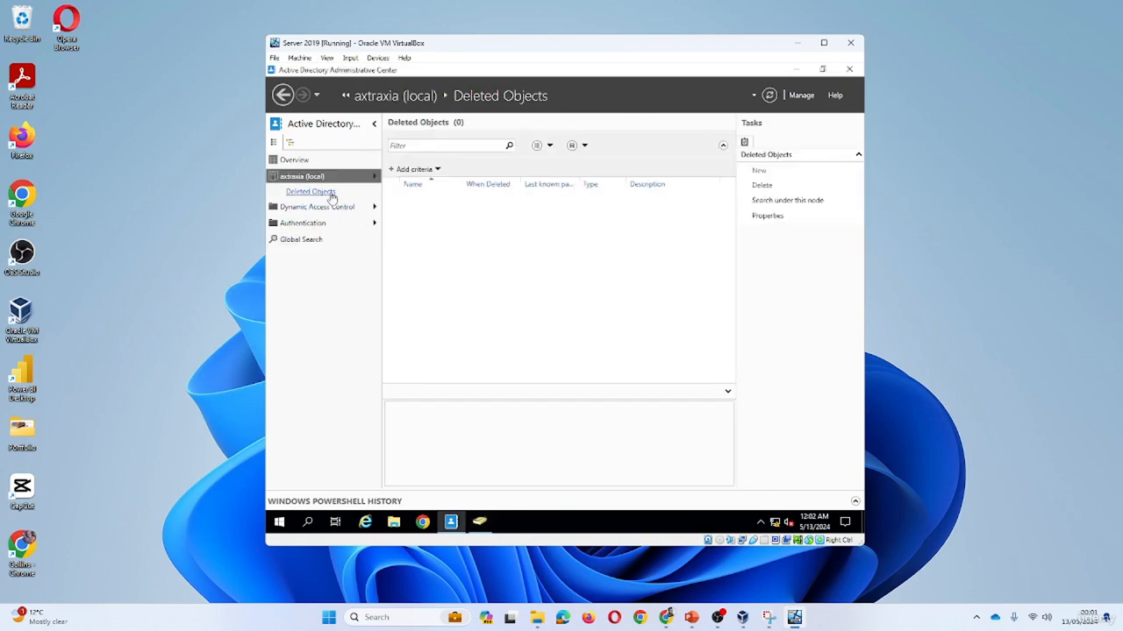
{"action": "left_click", "coordinate": [769, 96]}
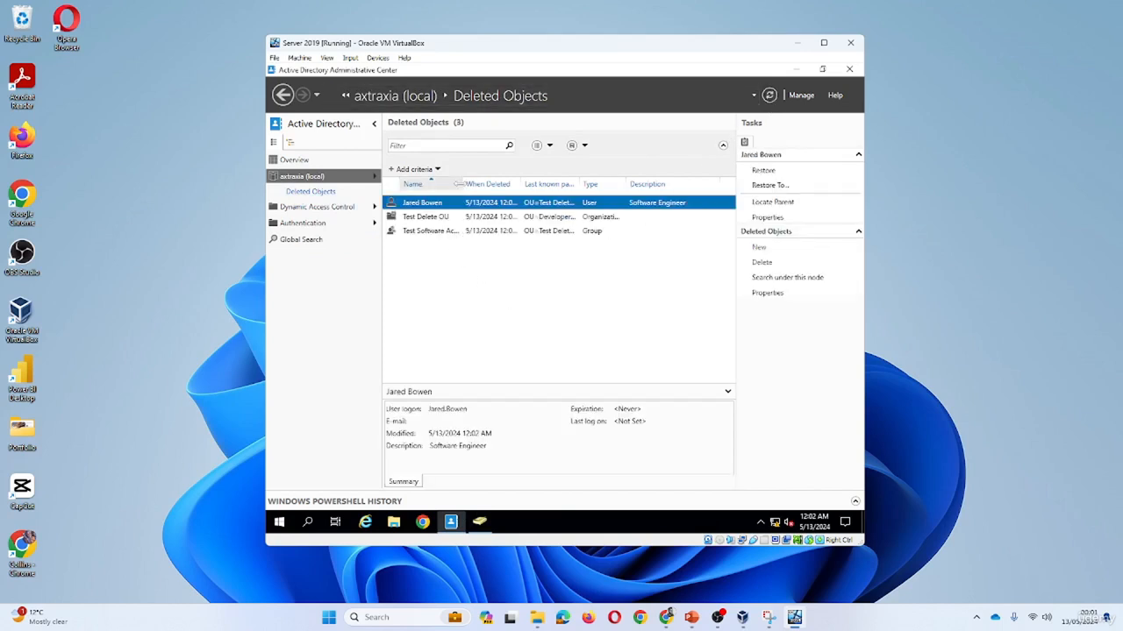
{"action": "left_click_drag", "start_coordinate": [458, 184], "coordinate": [497, 186]}
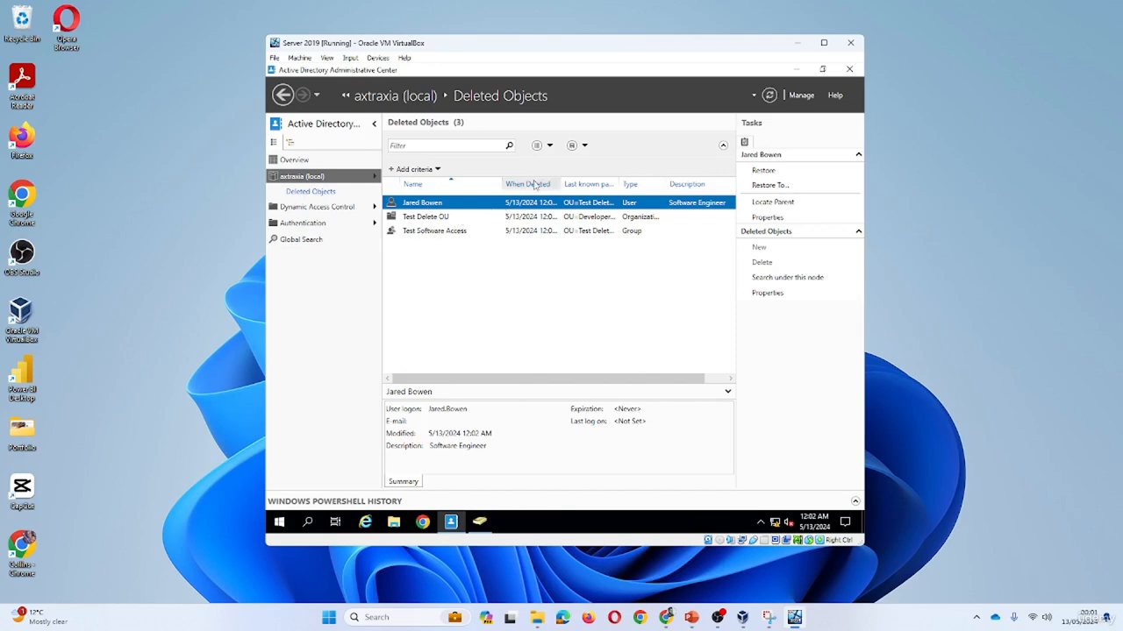
Try restoring the user and Test Software Access group; both fail because their OU is deleted.
{"action": "right_click", "coordinate": [438, 208]}
{"action": "left_click", "coordinate": [483, 215]}
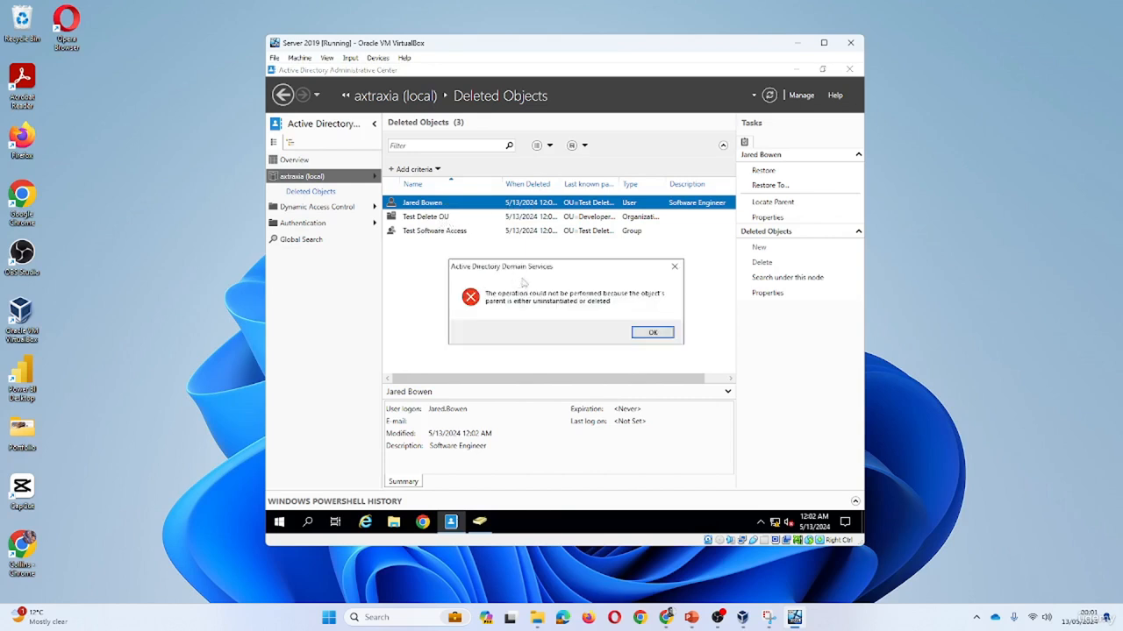
{"action": "left_click", "coordinate": [665, 334]}
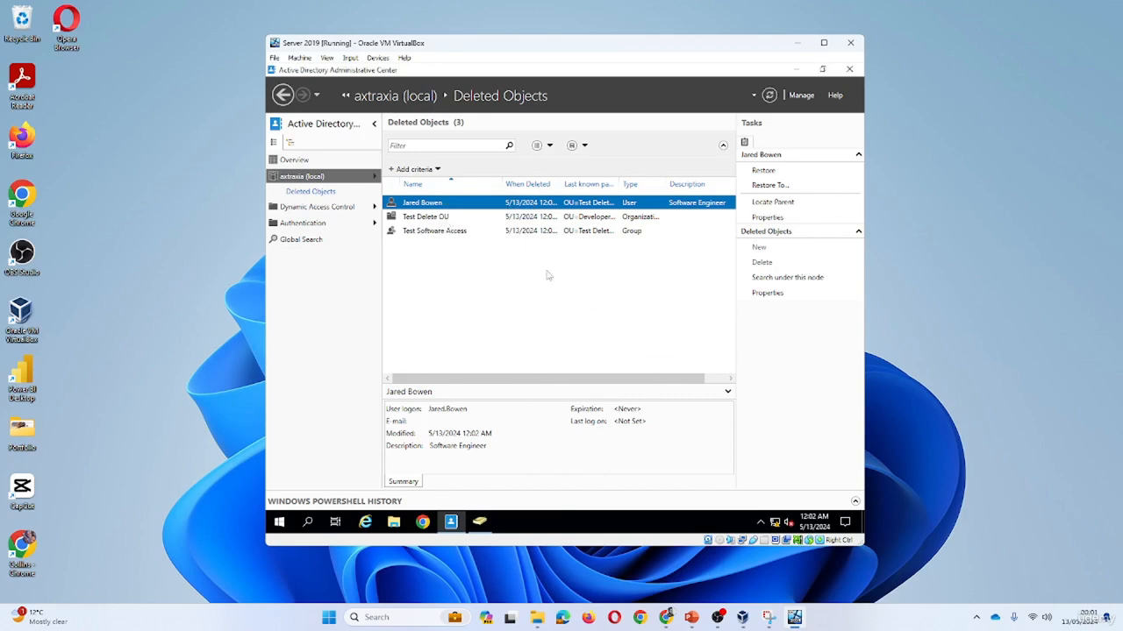
{"action": "left_click", "coordinate": [430, 218]}
{"action": "left_click", "coordinate": [439, 231]}
{"action": "right_click", "coordinate": [443, 232]}
{"action": "left_click", "coordinate": [489, 247]}
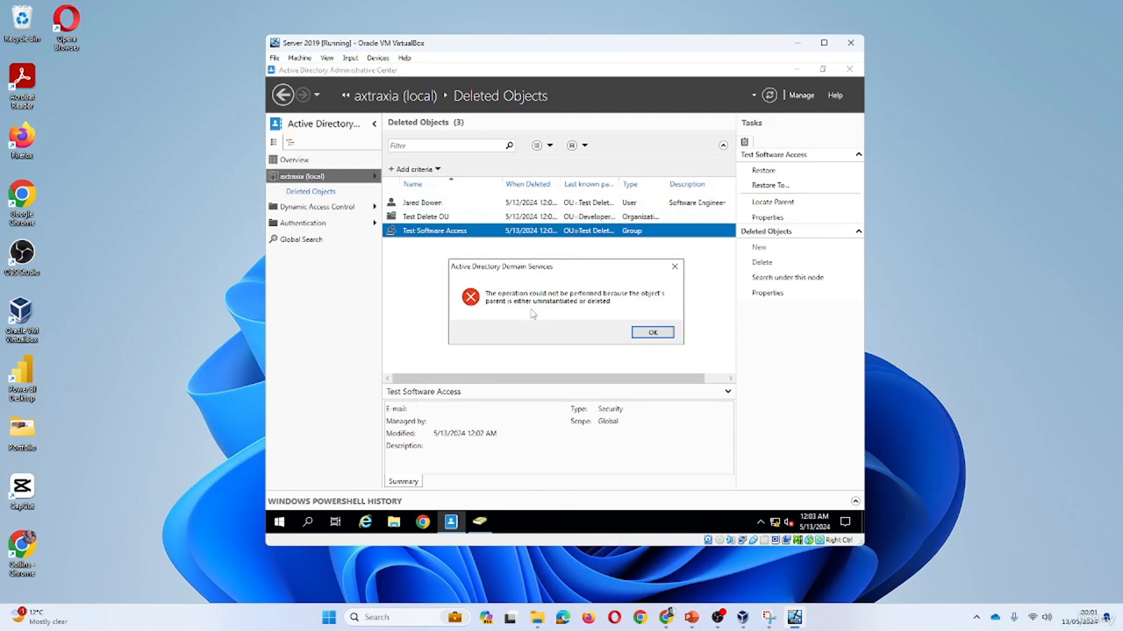
{"action": "left_click", "coordinate": [658, 337]}
Restore Test Delete OU from Deleted Objects, followed by its user and Test Software Access group.
{"action": "right_click", "coordinate": [440, 222]}
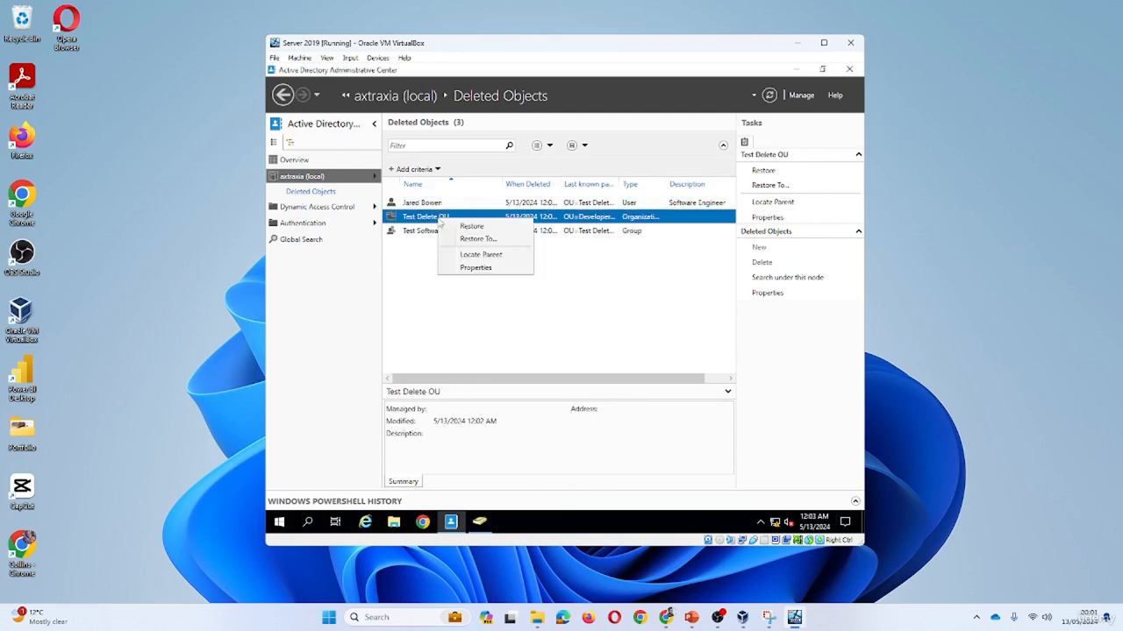
{"action": "left_click", "coordinate": [466, 226]}
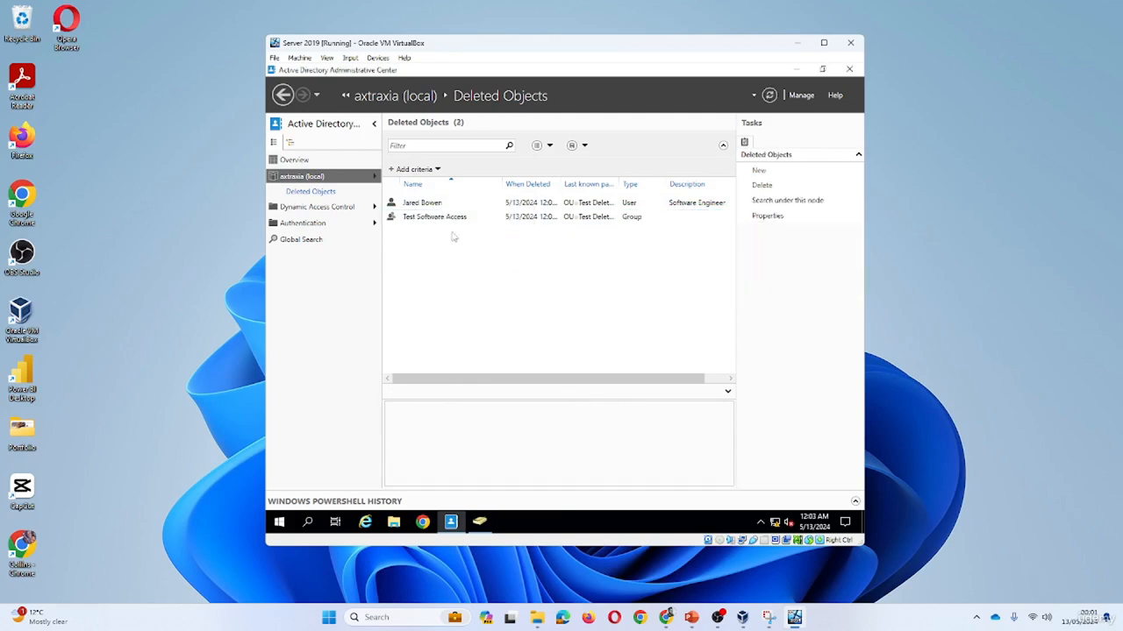
{"action": "right_click", "coordinate": [432, 202]}
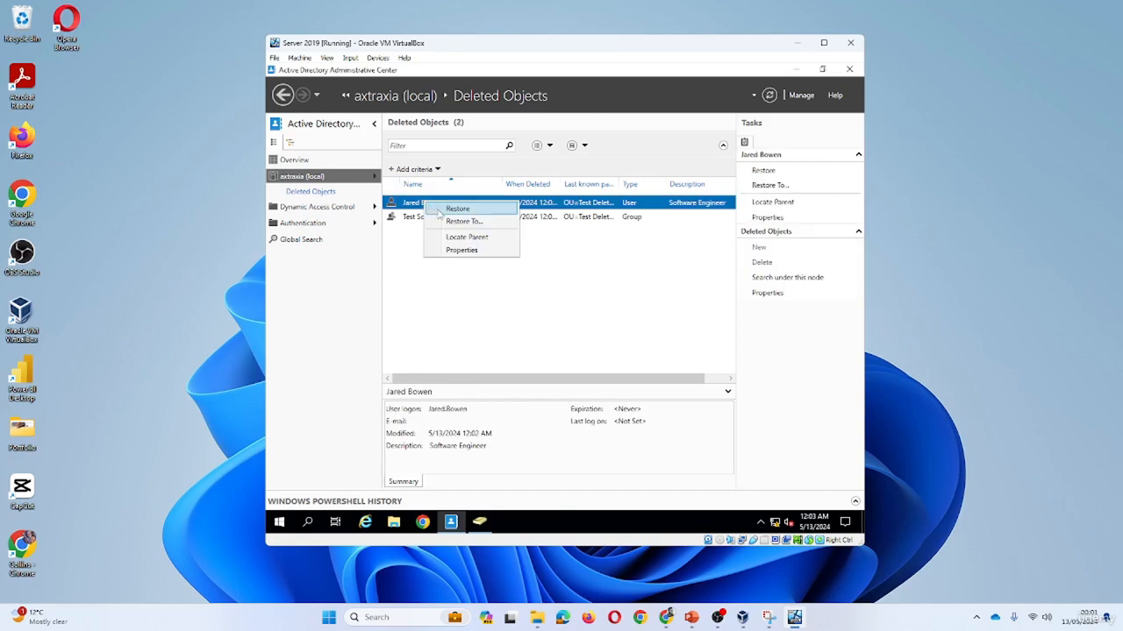
{"action": "left_click", "coordinate": [447, 210]}
{"action": "right_click", "coordinate": [431, 209]}
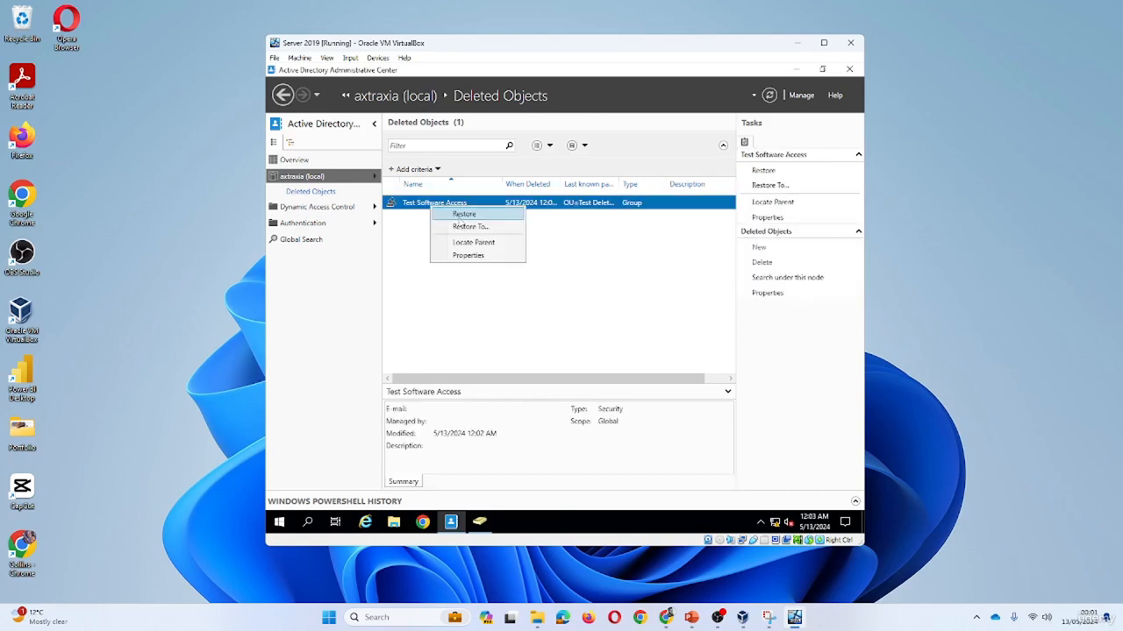
{"action": "left_click", "coordinate": [463, 214]}
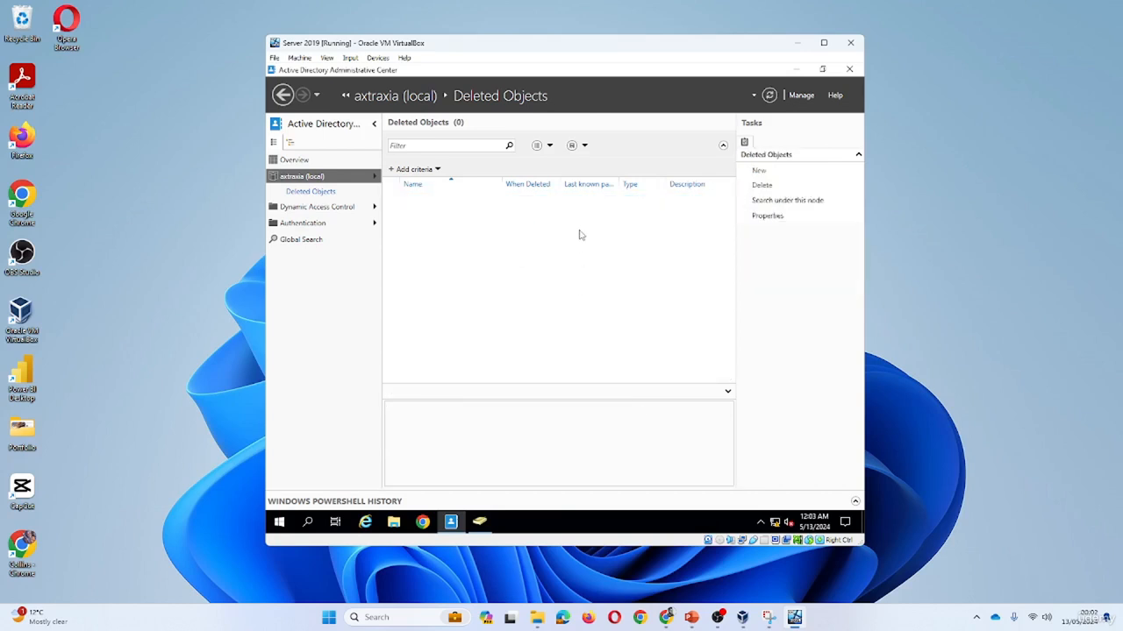